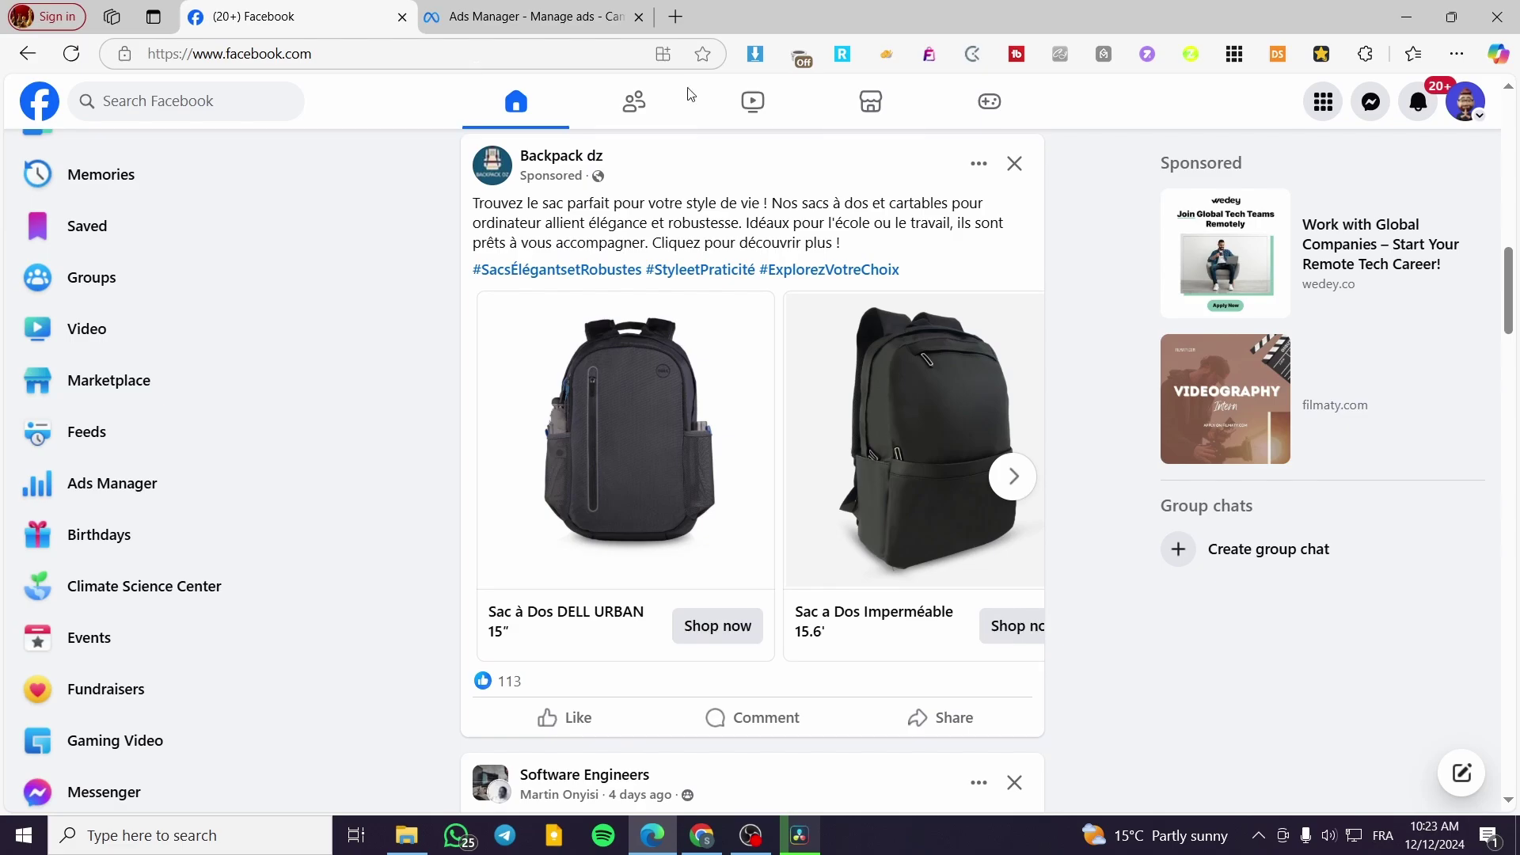
Step: Switch to acting as the Smith'sclothing Page, then back to the personal profile
click(1476, 112)
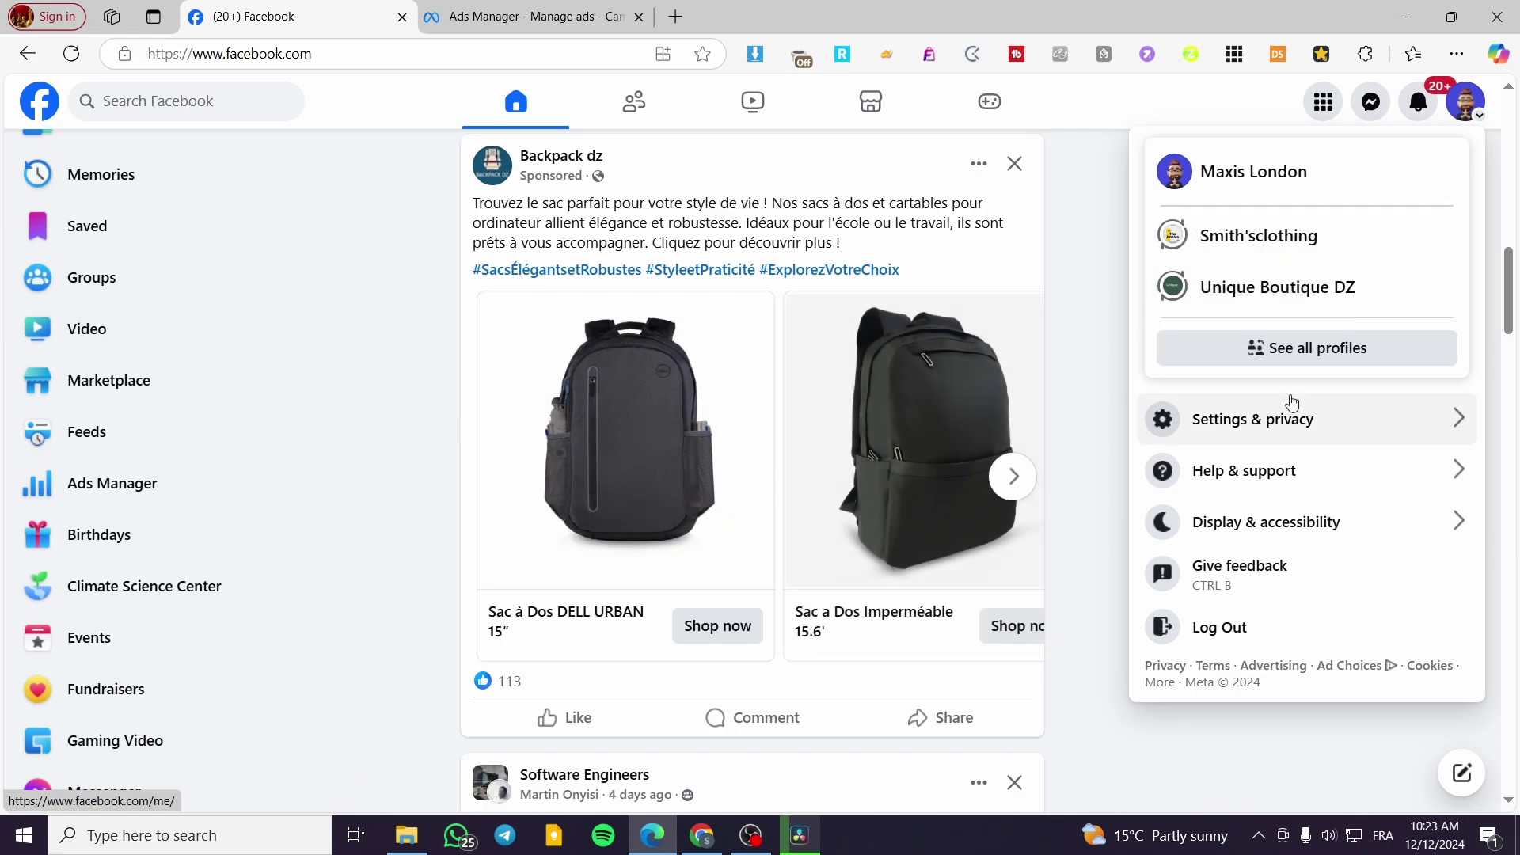
click(1299, 245)
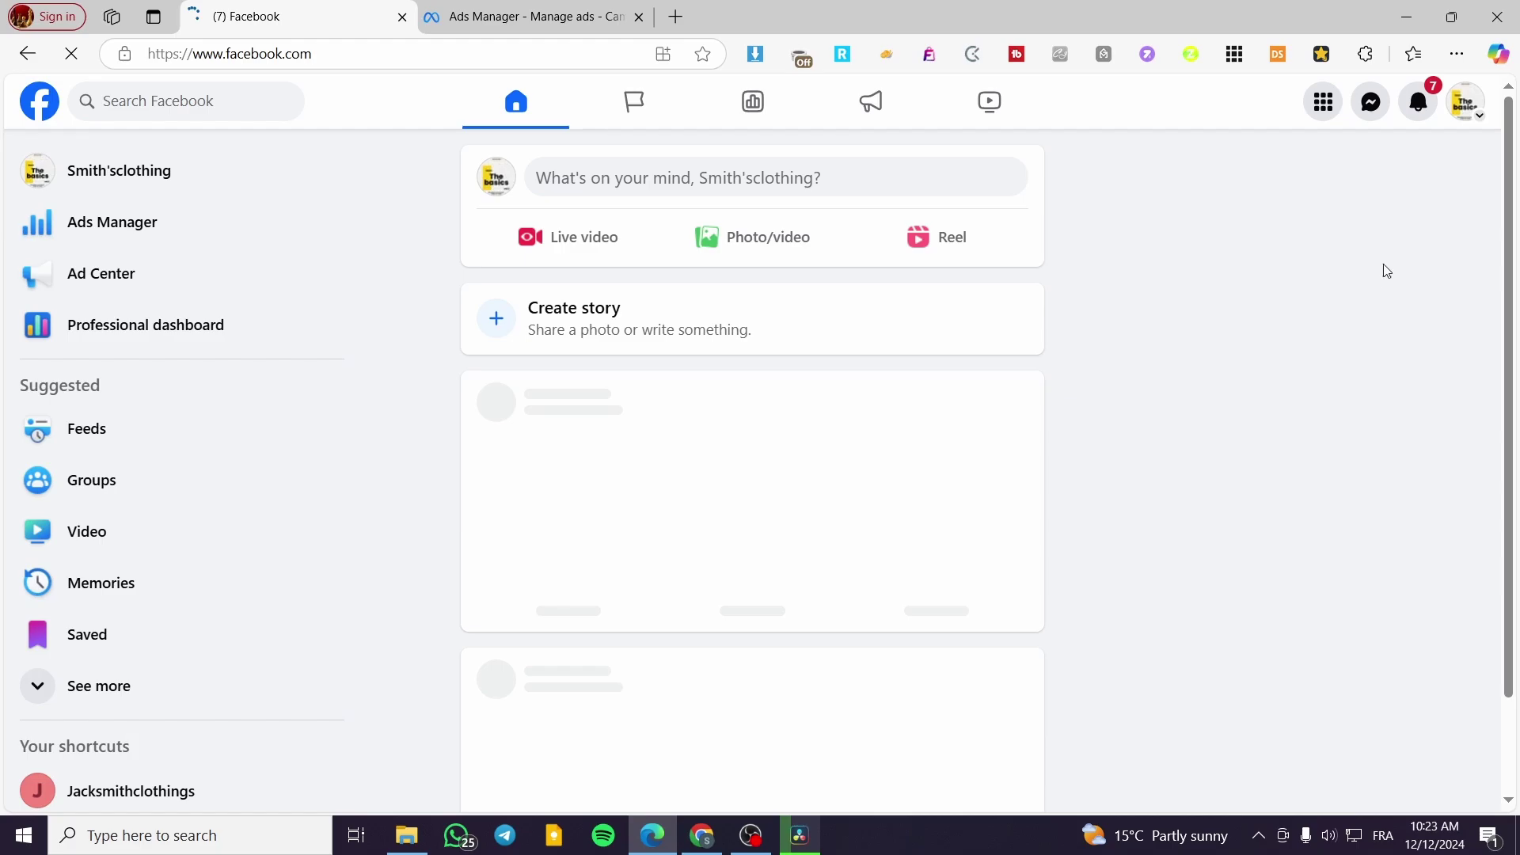
click(1478, 120)
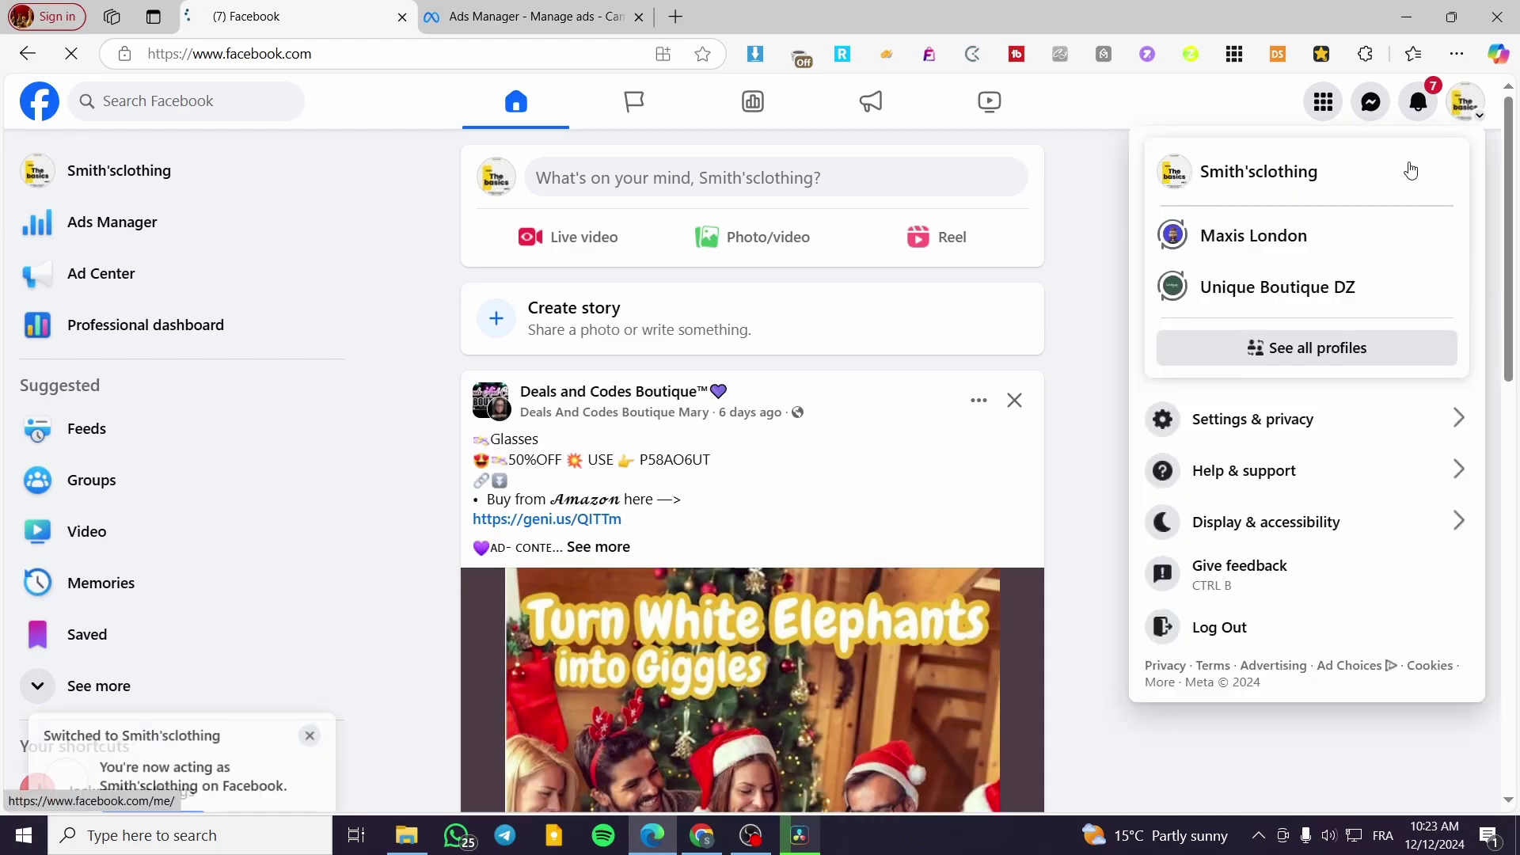
click(1265, 248)
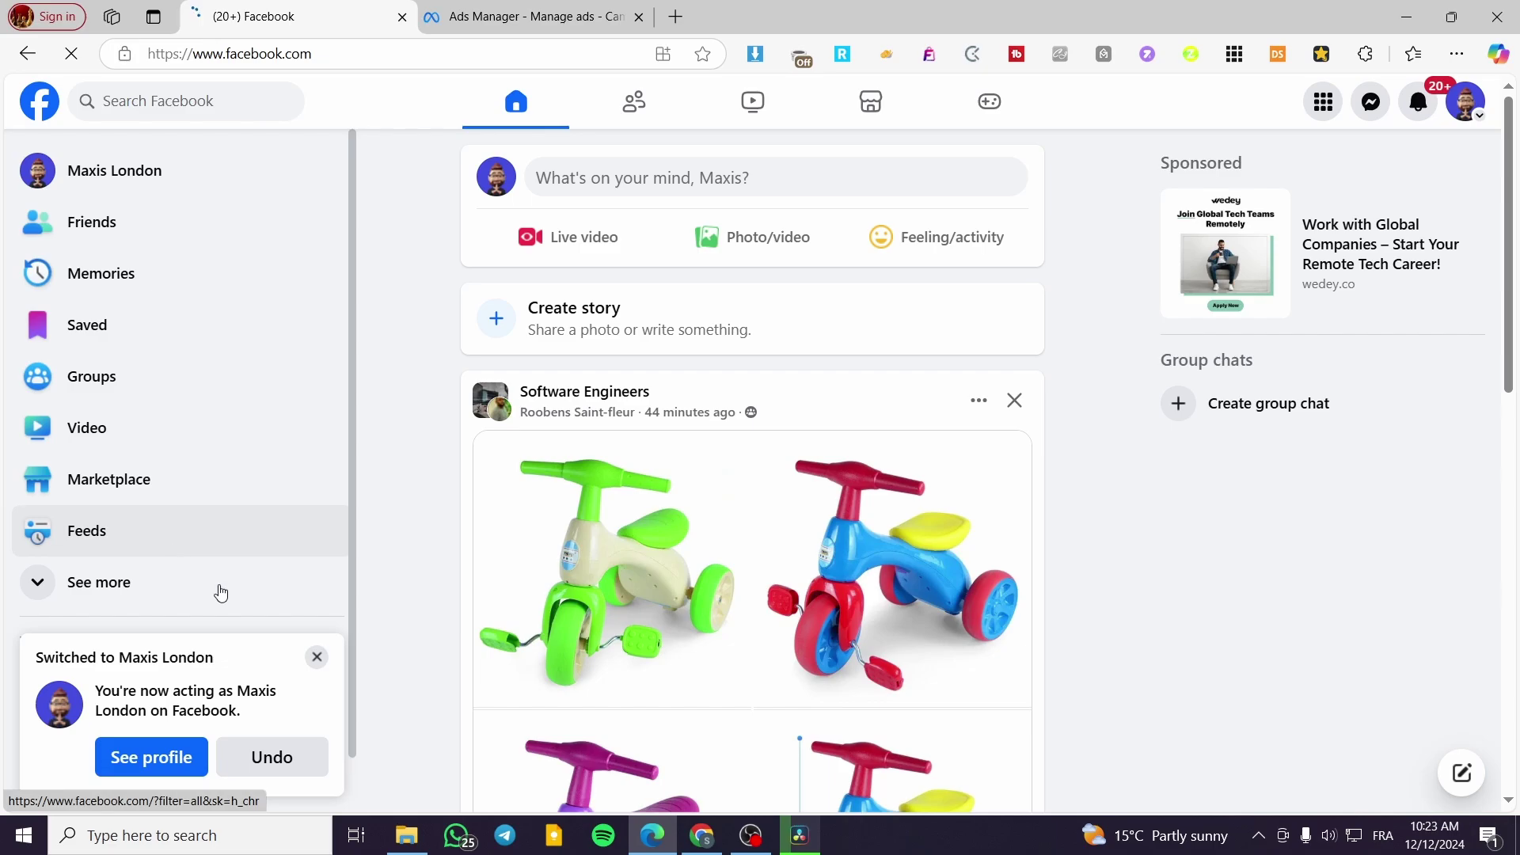
click(318, 662)
Step: Expand the sidebar shortcuts and open the Pages you manage list
click(67, 583)
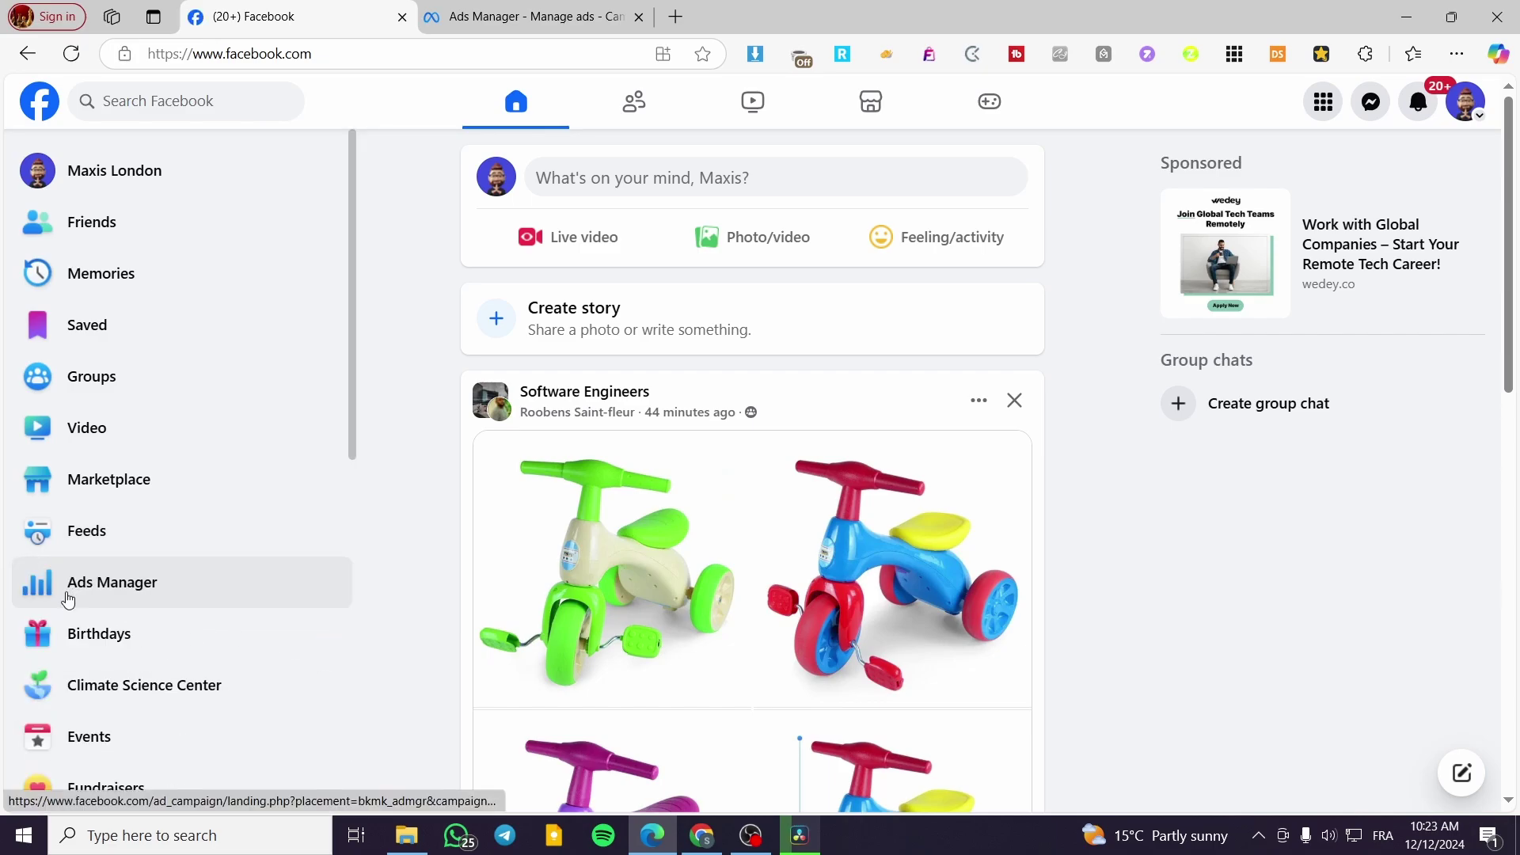
scroll(87, 586, down, 2)
scroll(87, 583, up, 3)
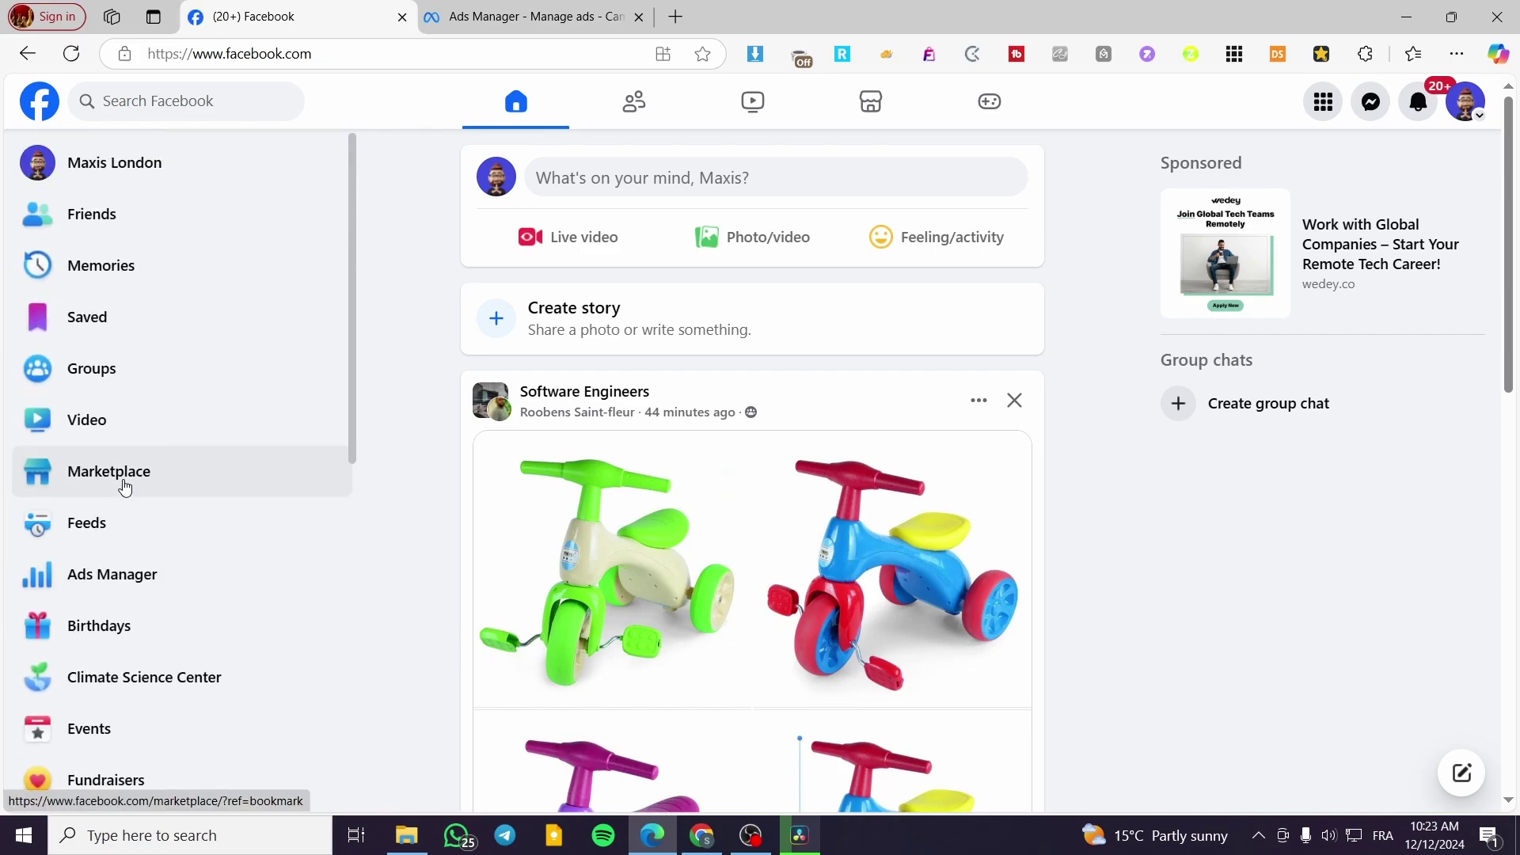
scroll(87, 601, down, 5)
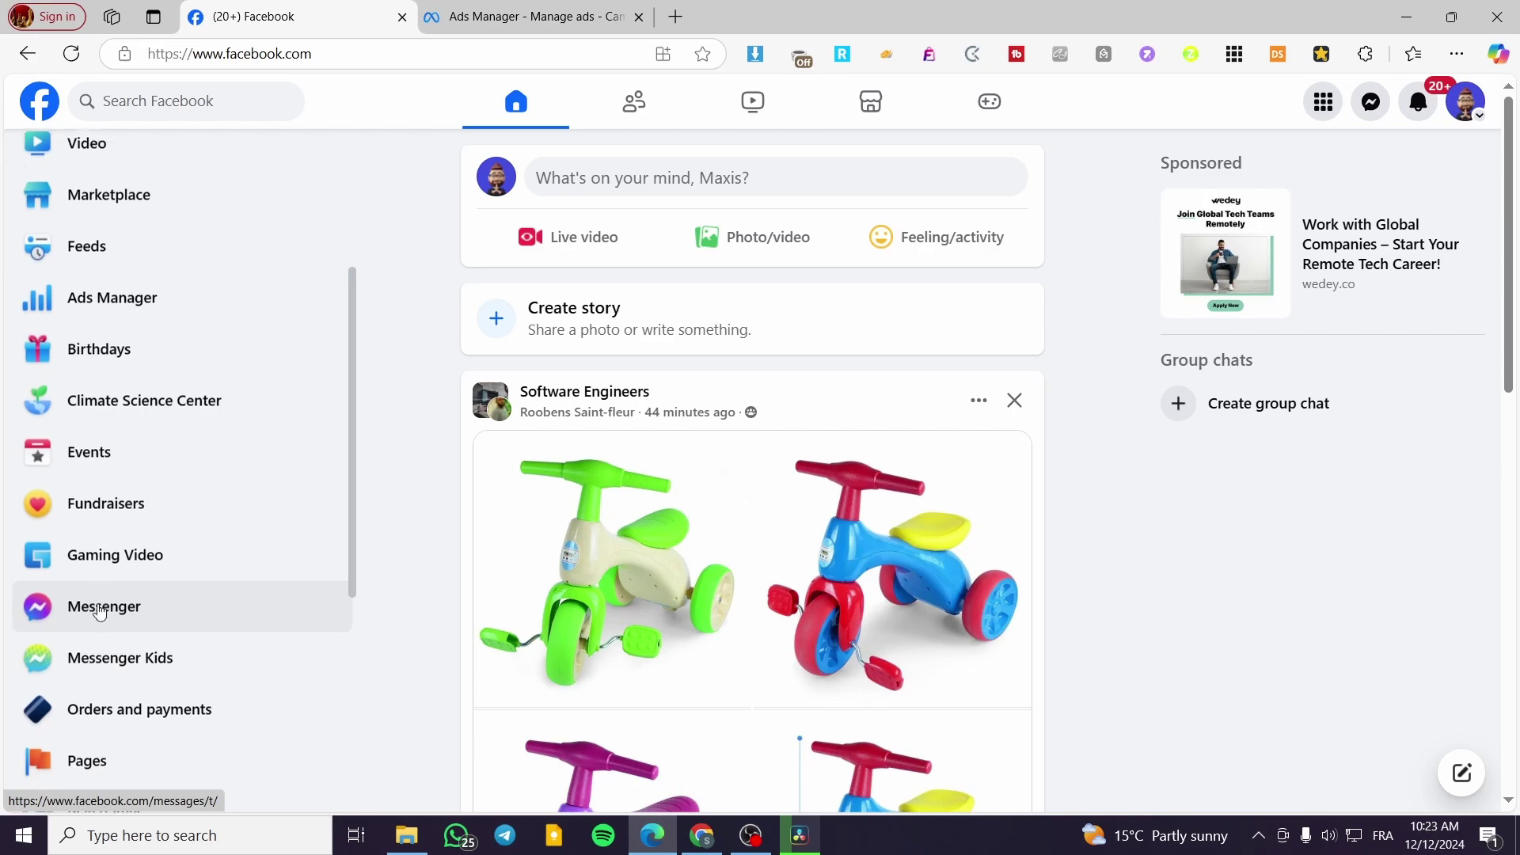
click(83, 652)
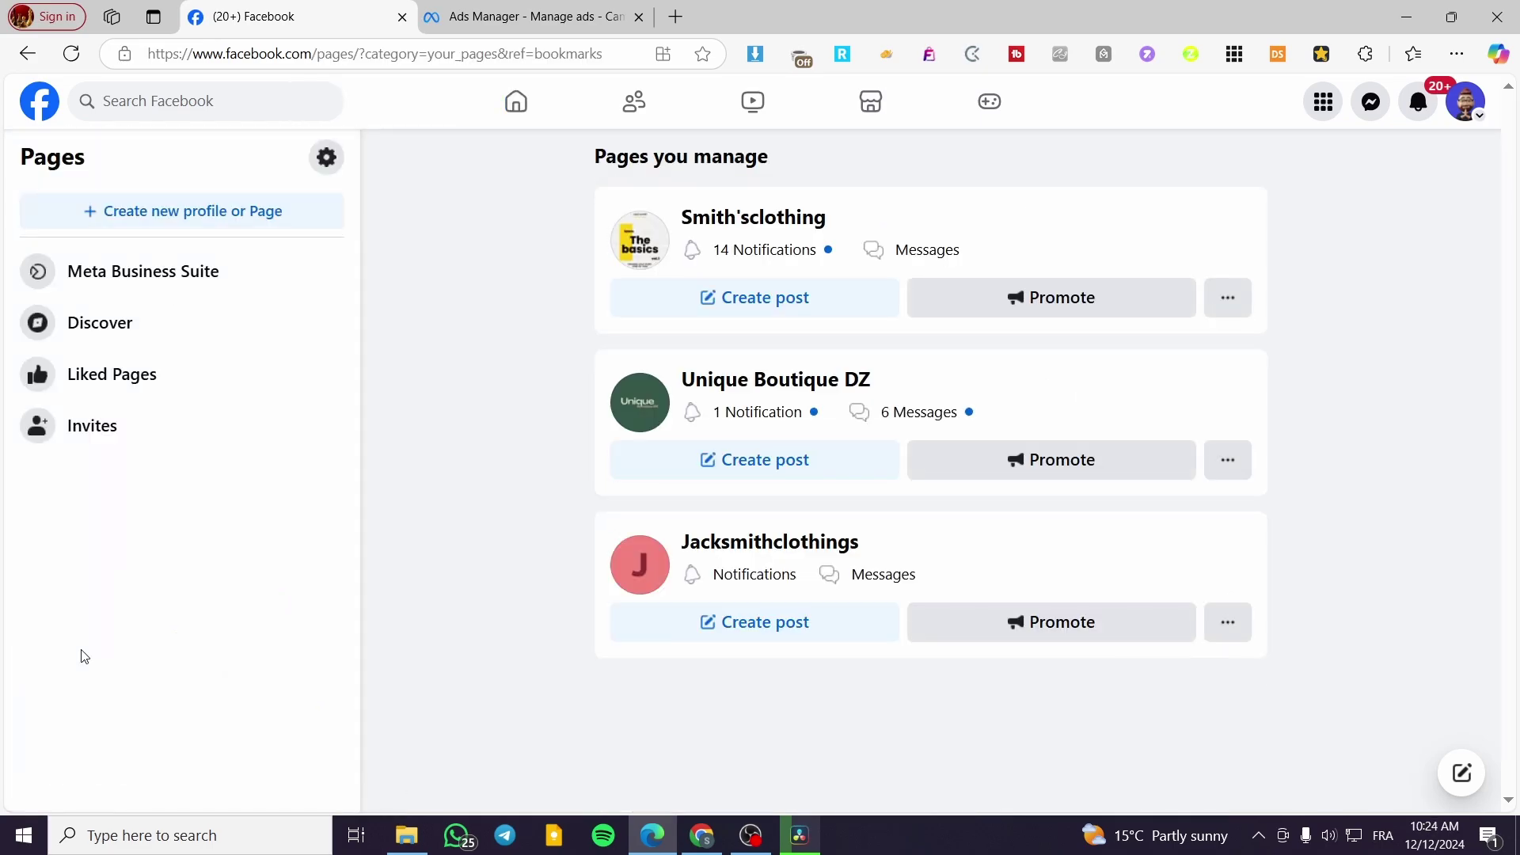
Step: Reopen the Pages list and start creating a new Public Page
click(27, 53)
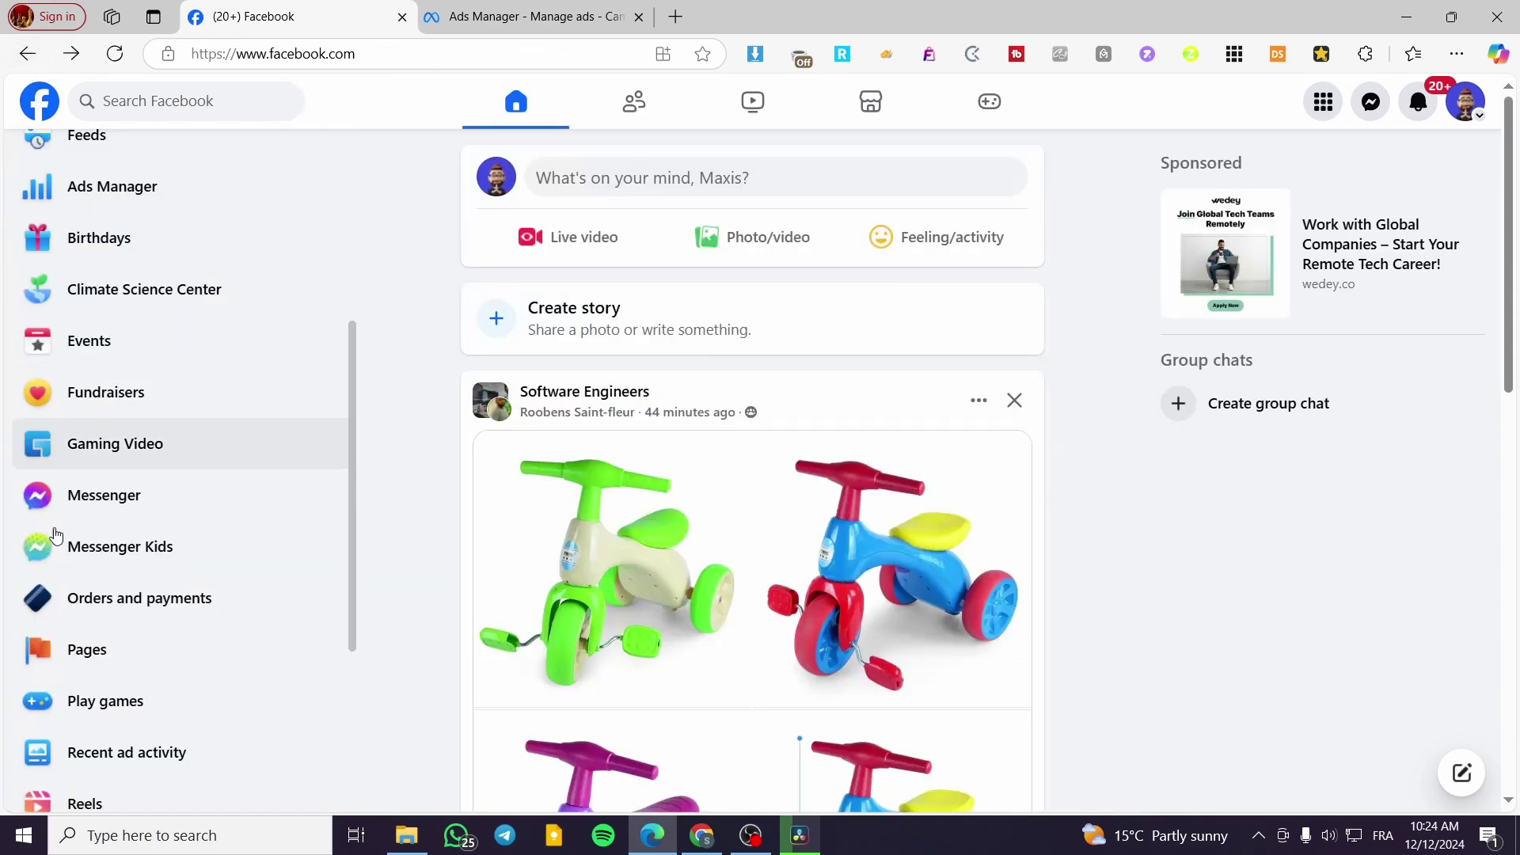
click(70, 657)
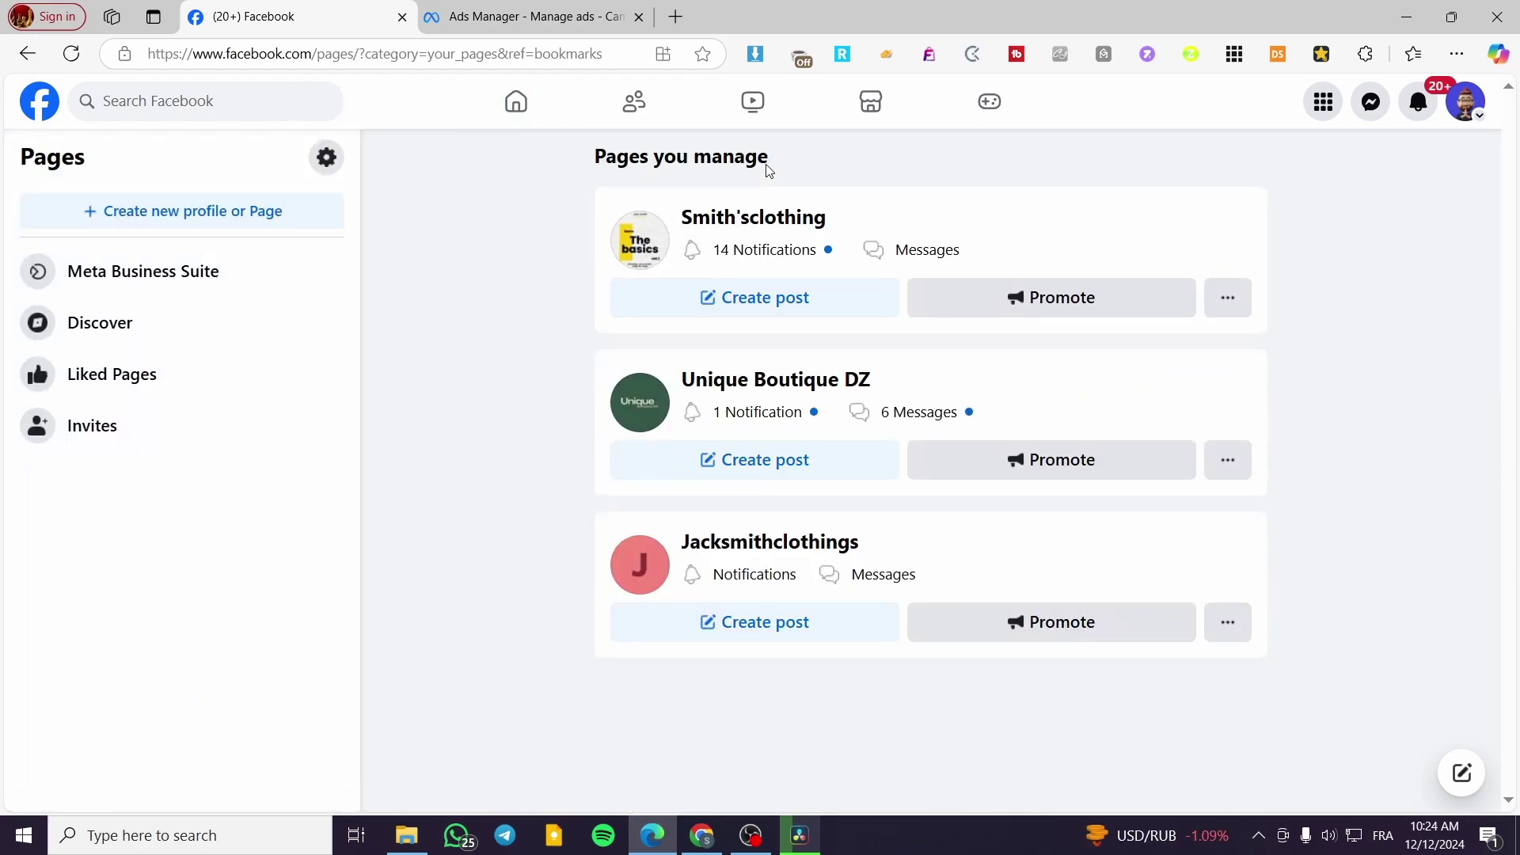
click(173, 222)
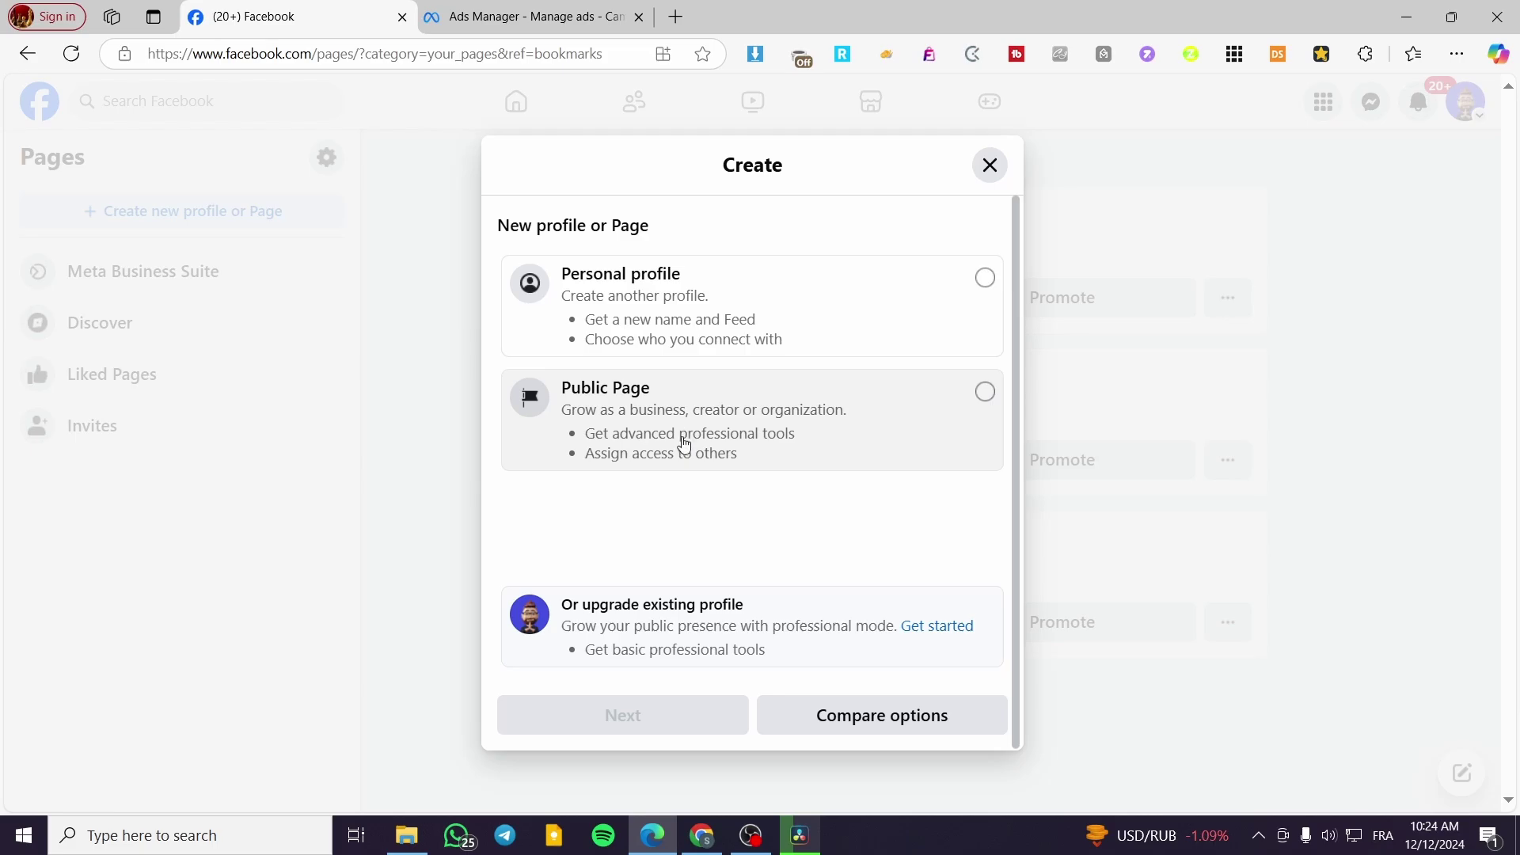
click(657, 428)
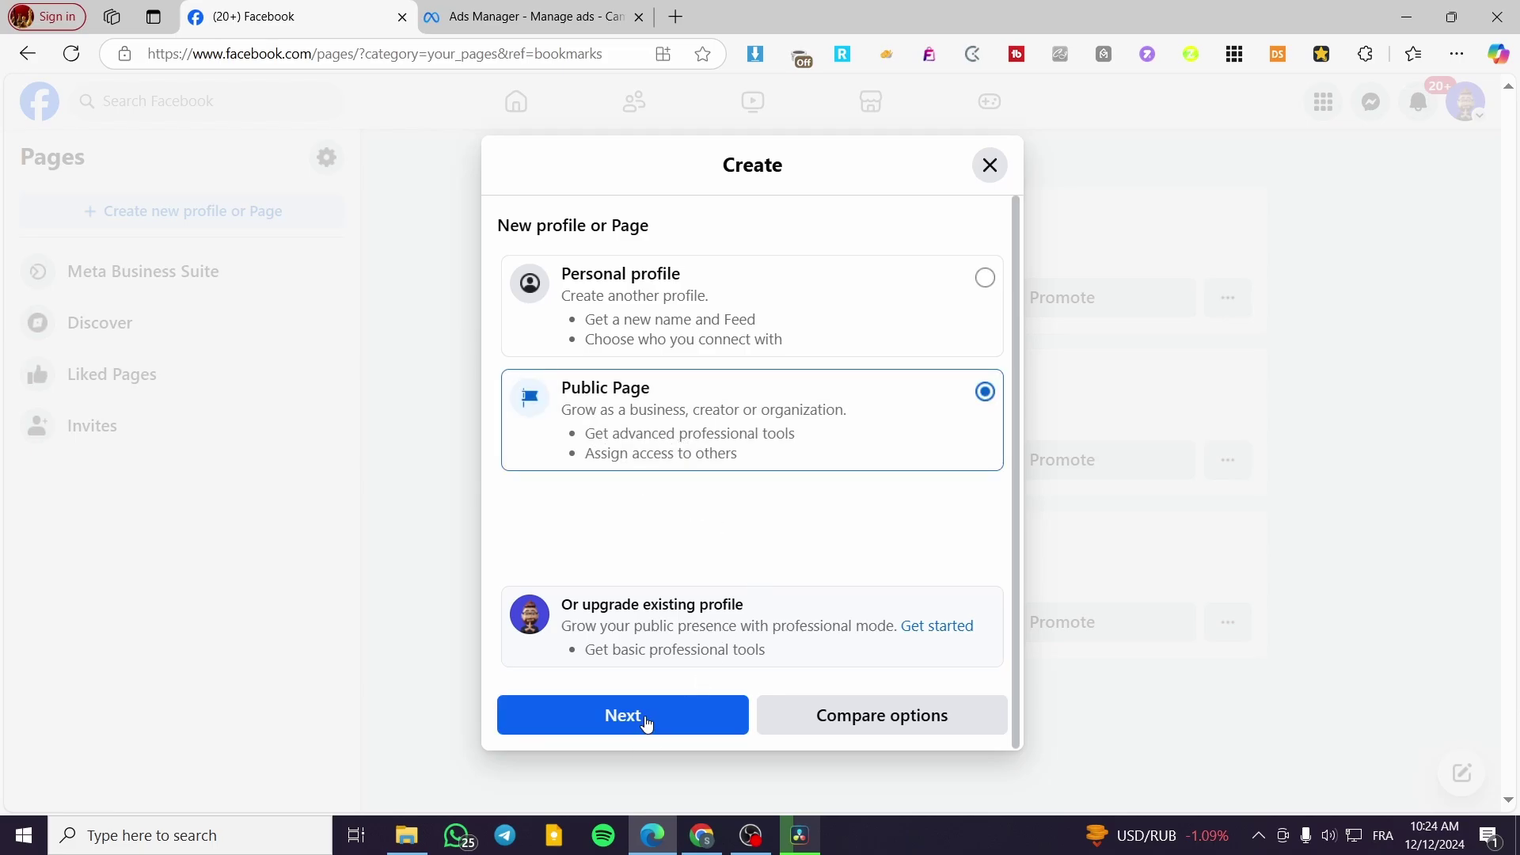
Step: Close the new Page dialog without creating anything and go back to the home feed
click(994, 170)
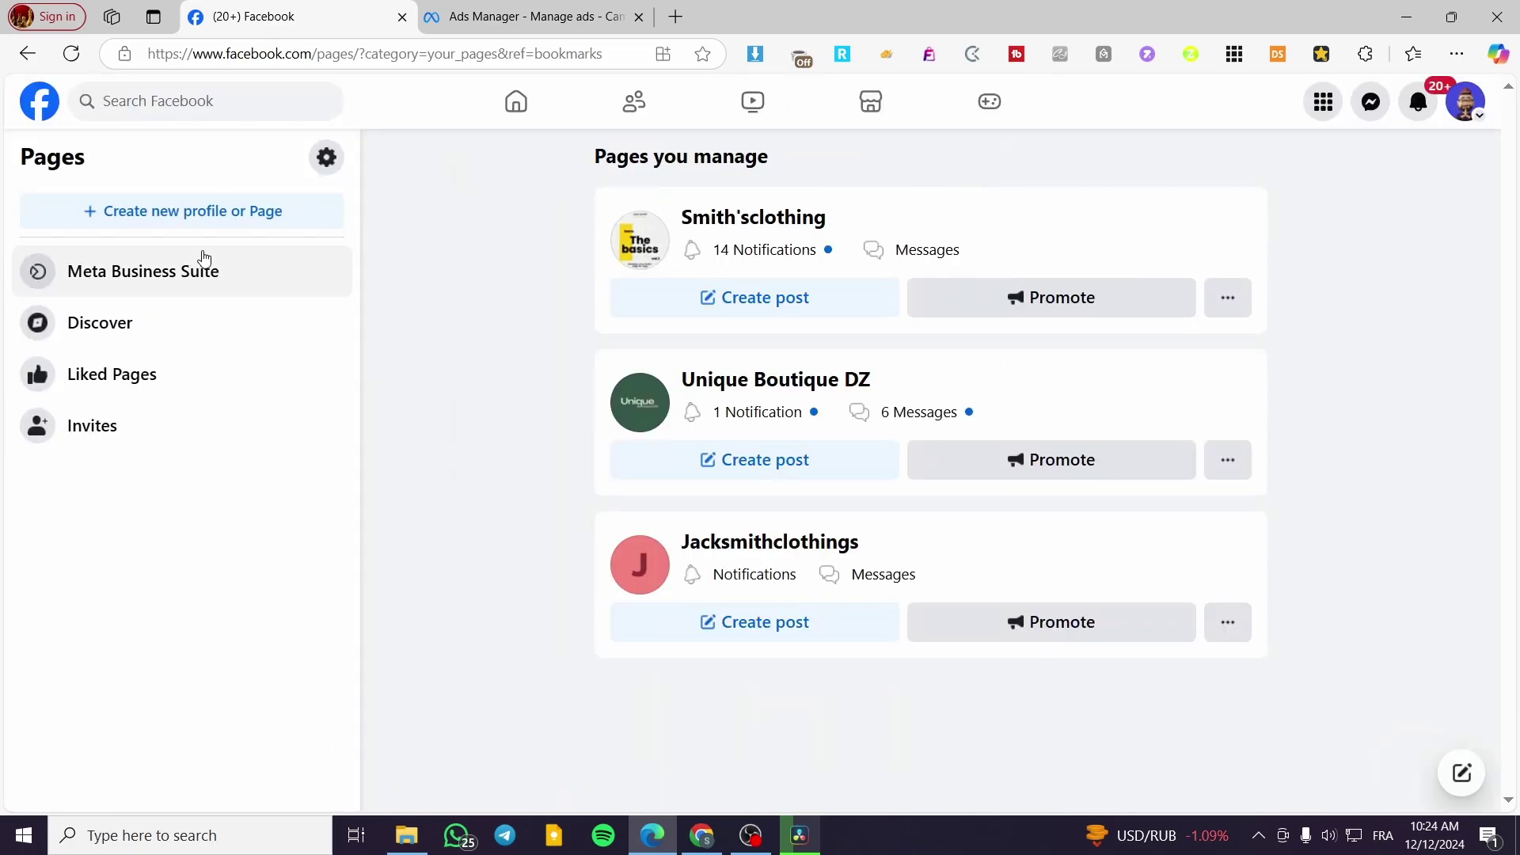
click(27, 53)
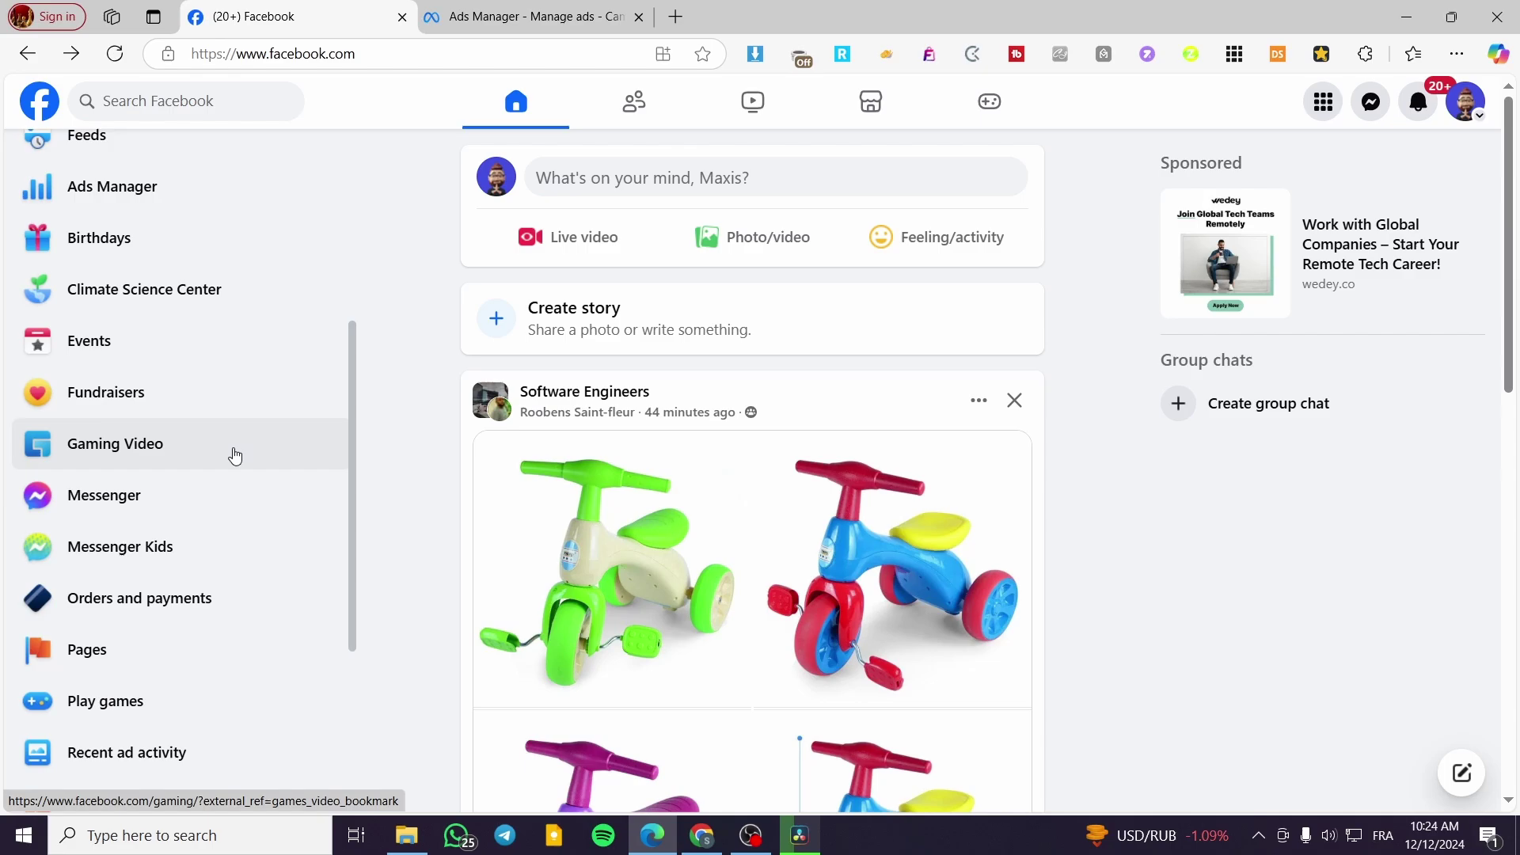
scroll(234, 455, up, 5)
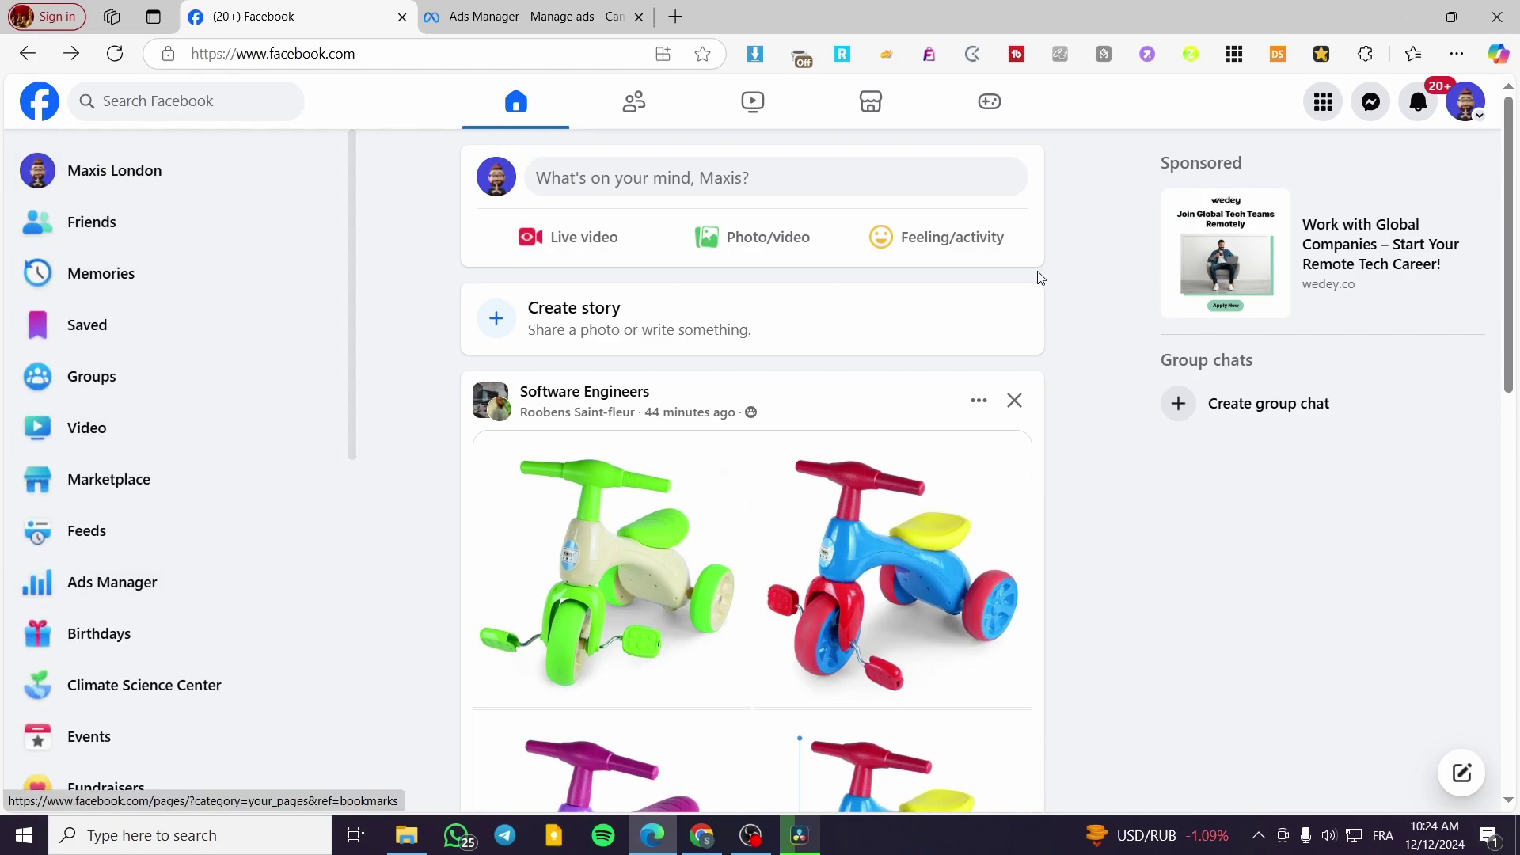
Step: Open Ads Manager from the feed and dismiss the Breakdown tip
click(47, 597)
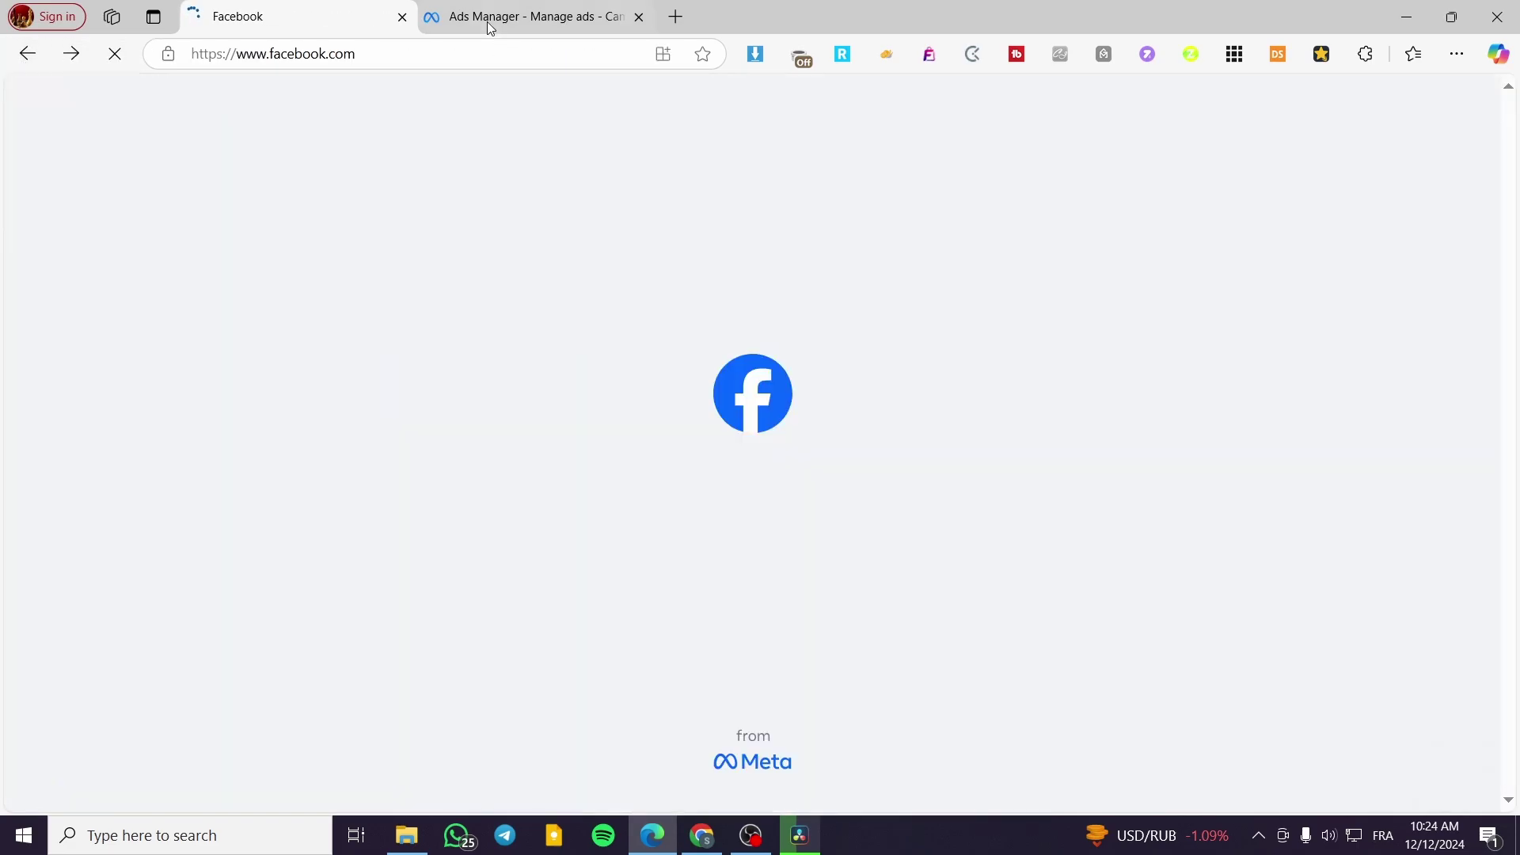
click(491, 24)
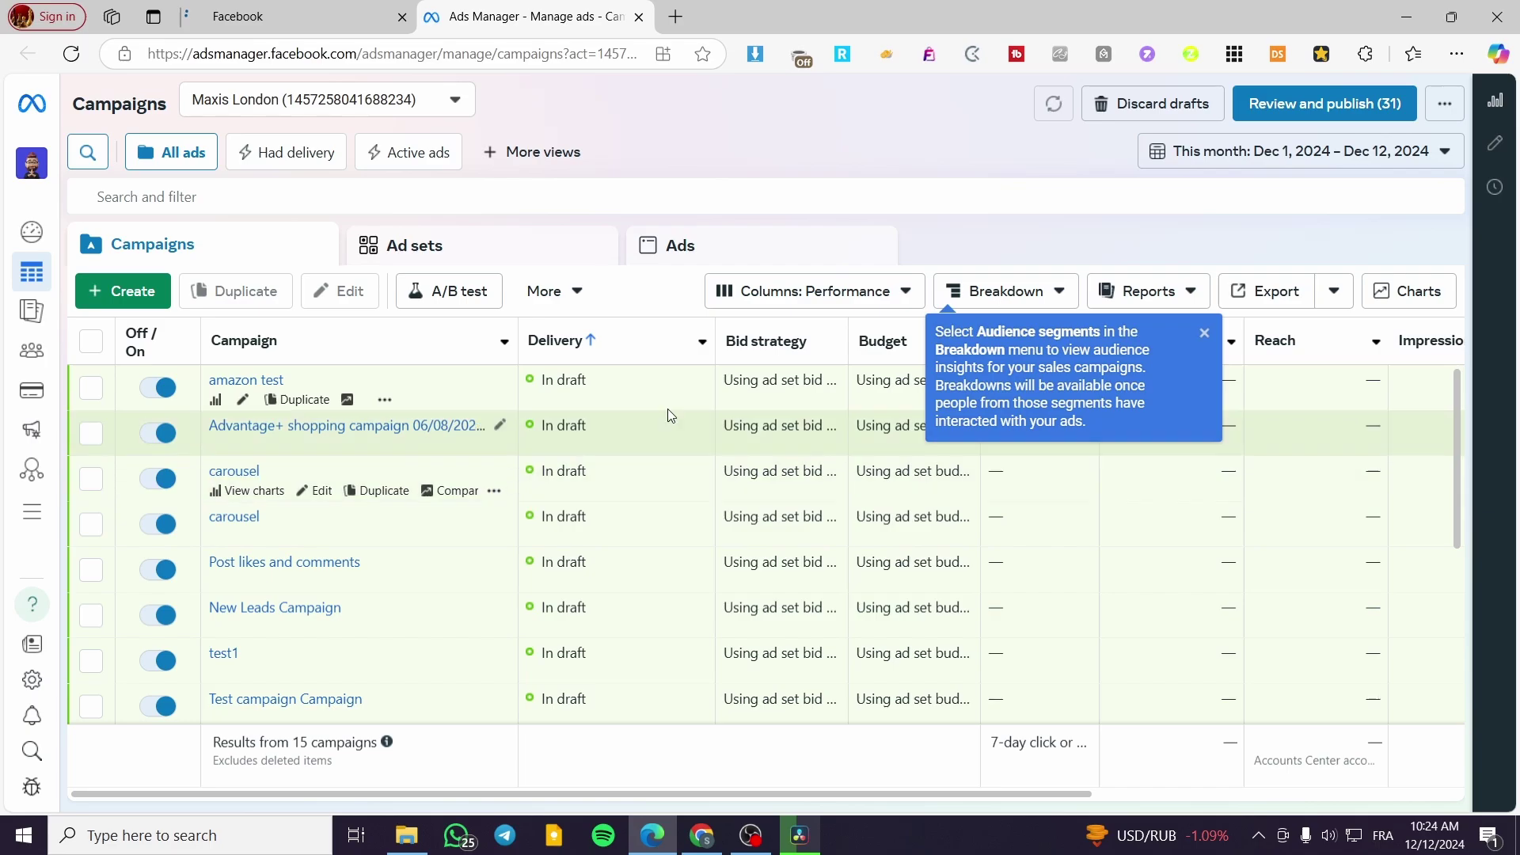
click(1205, 332)
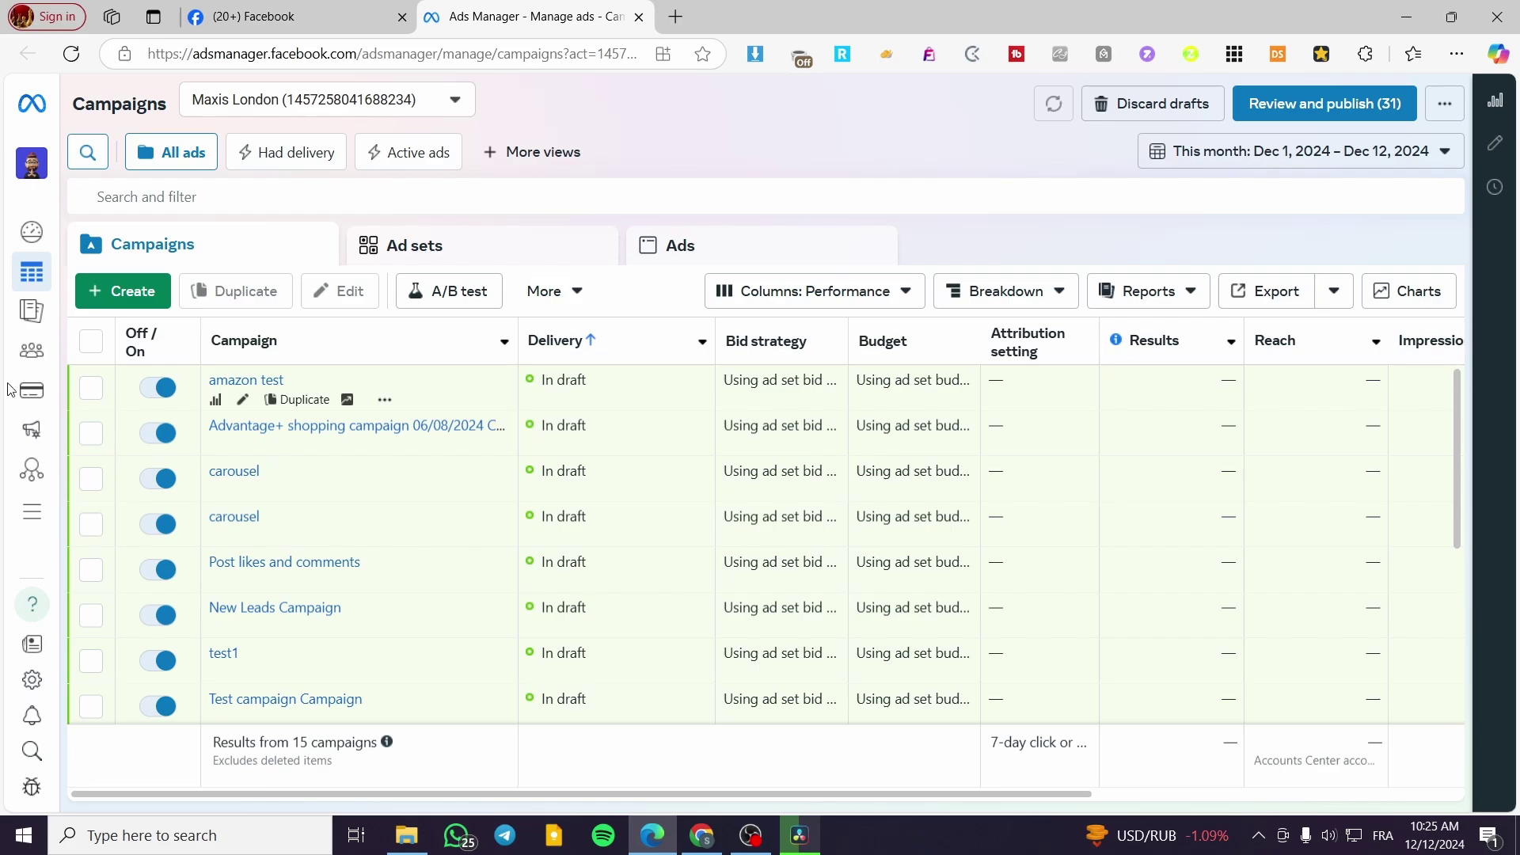
Step: Bring up the link options for Events Manager in the left rail
mouse_move(15, 432)
mouse_move(32, 470)
right_click(107, 476)
click(158, 488)
click(760, 16)
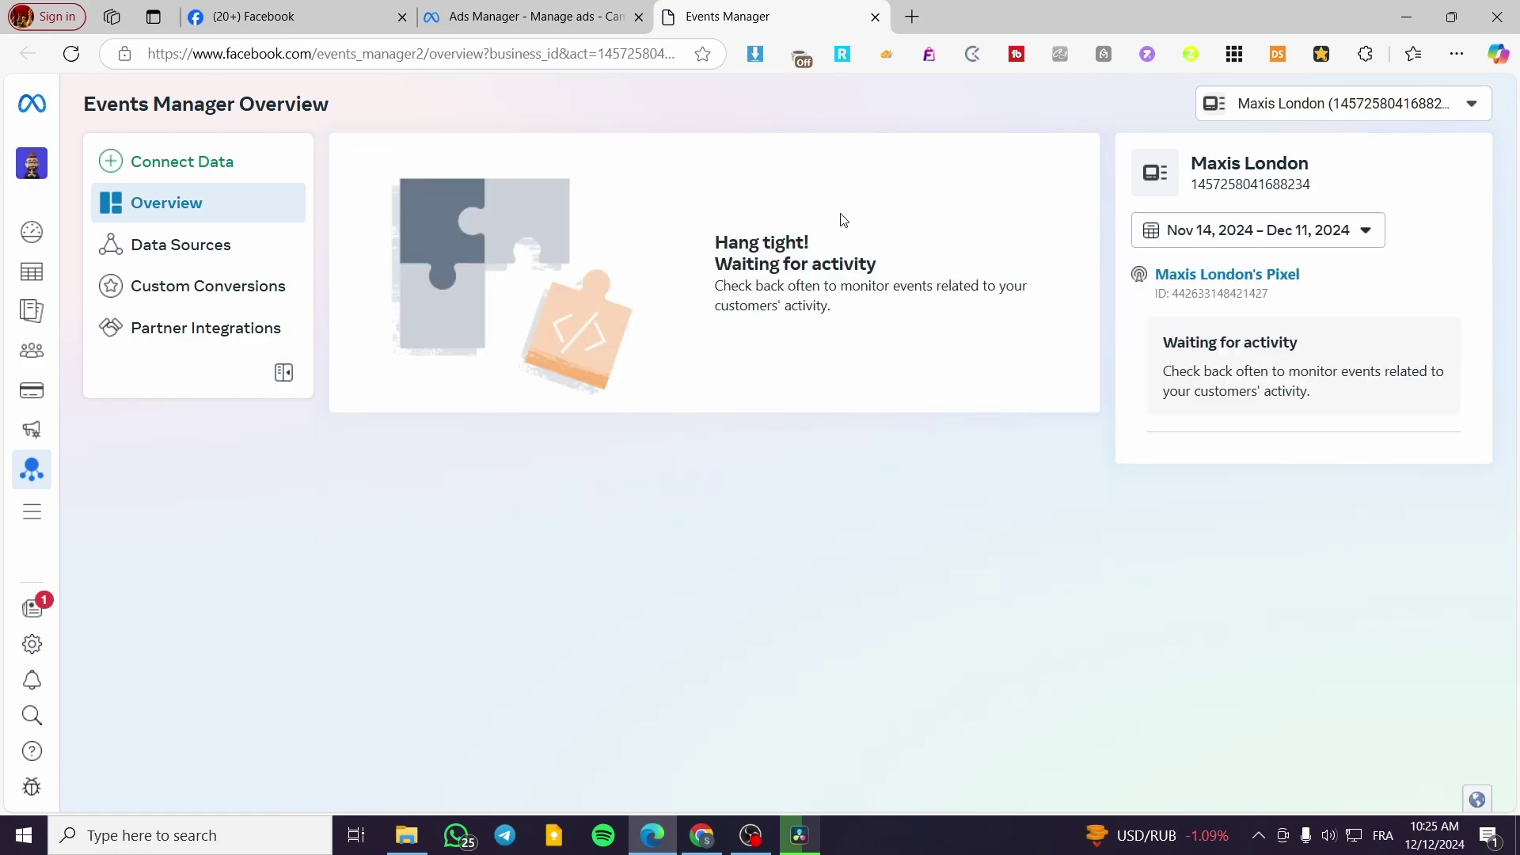
click(248, 260)
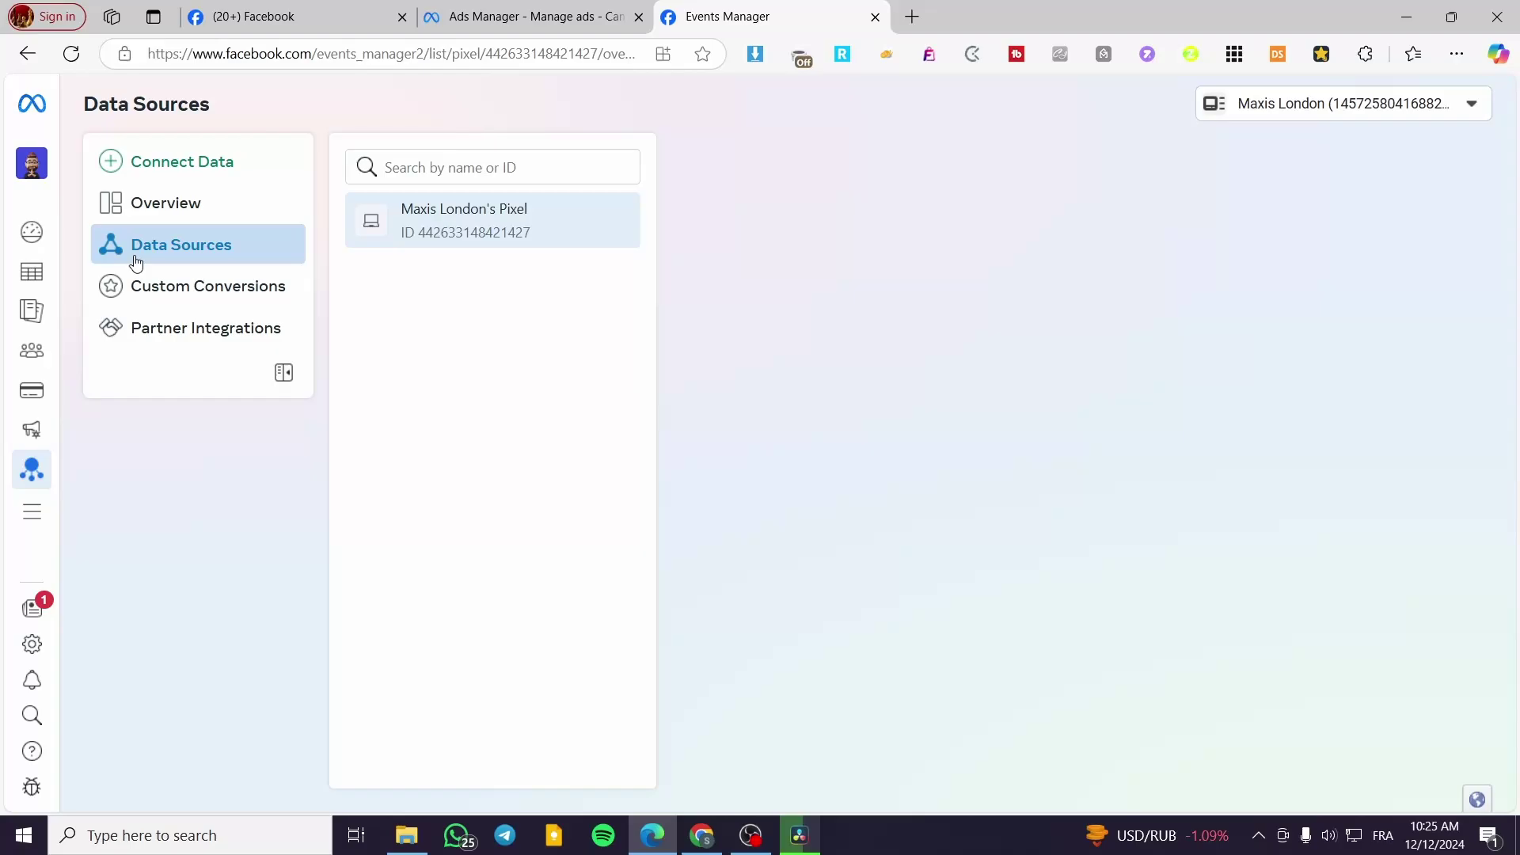
click(434, 230)
click(1455, 176)
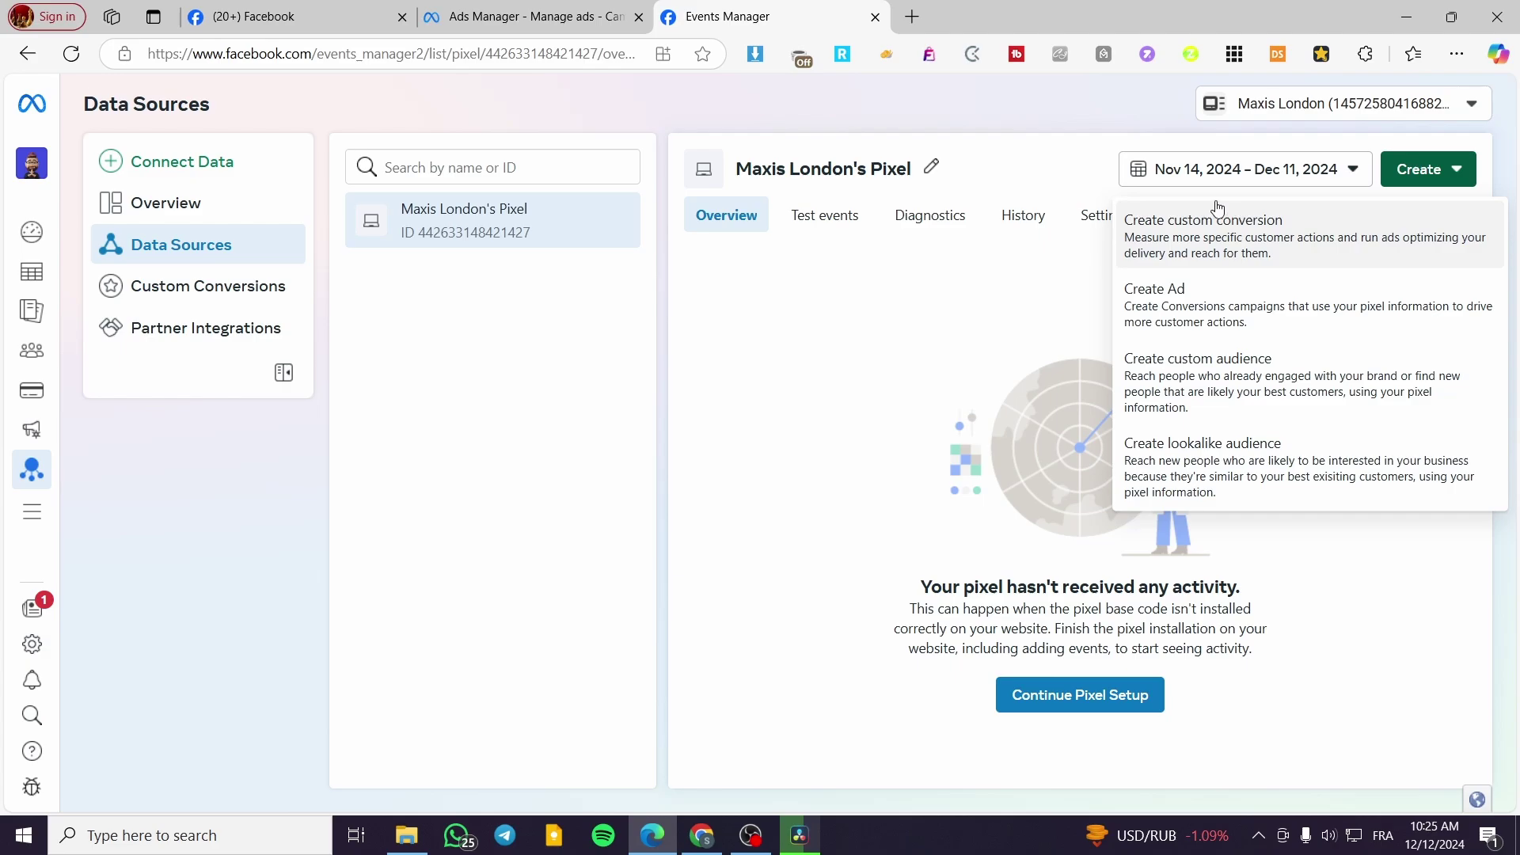
click(875, 16)
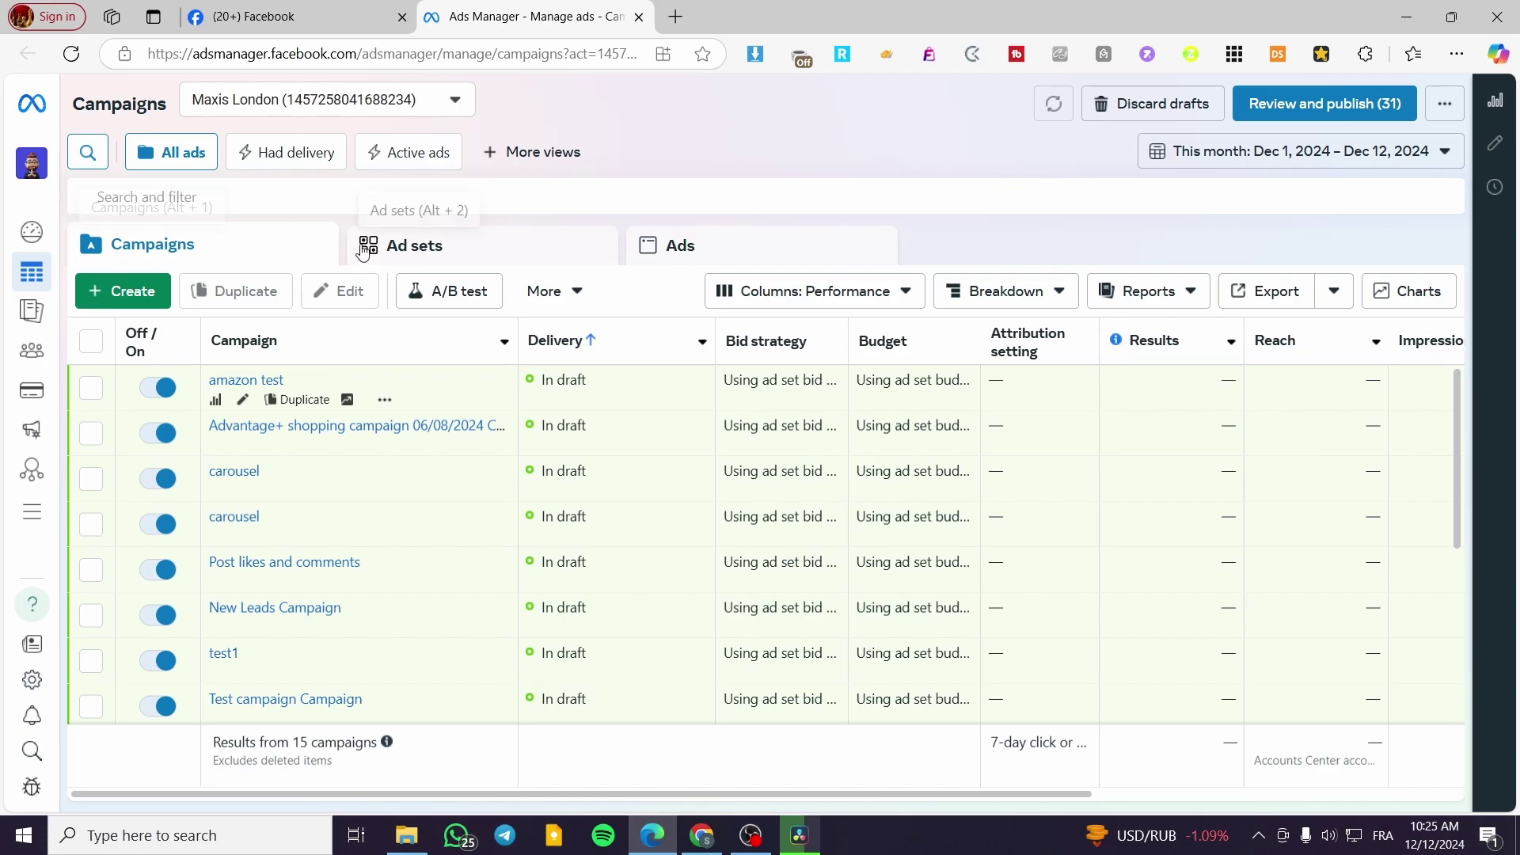
Step: Check the Ad sets and Ads lists, then start a new campaign from Campaigns
click(449, 252)
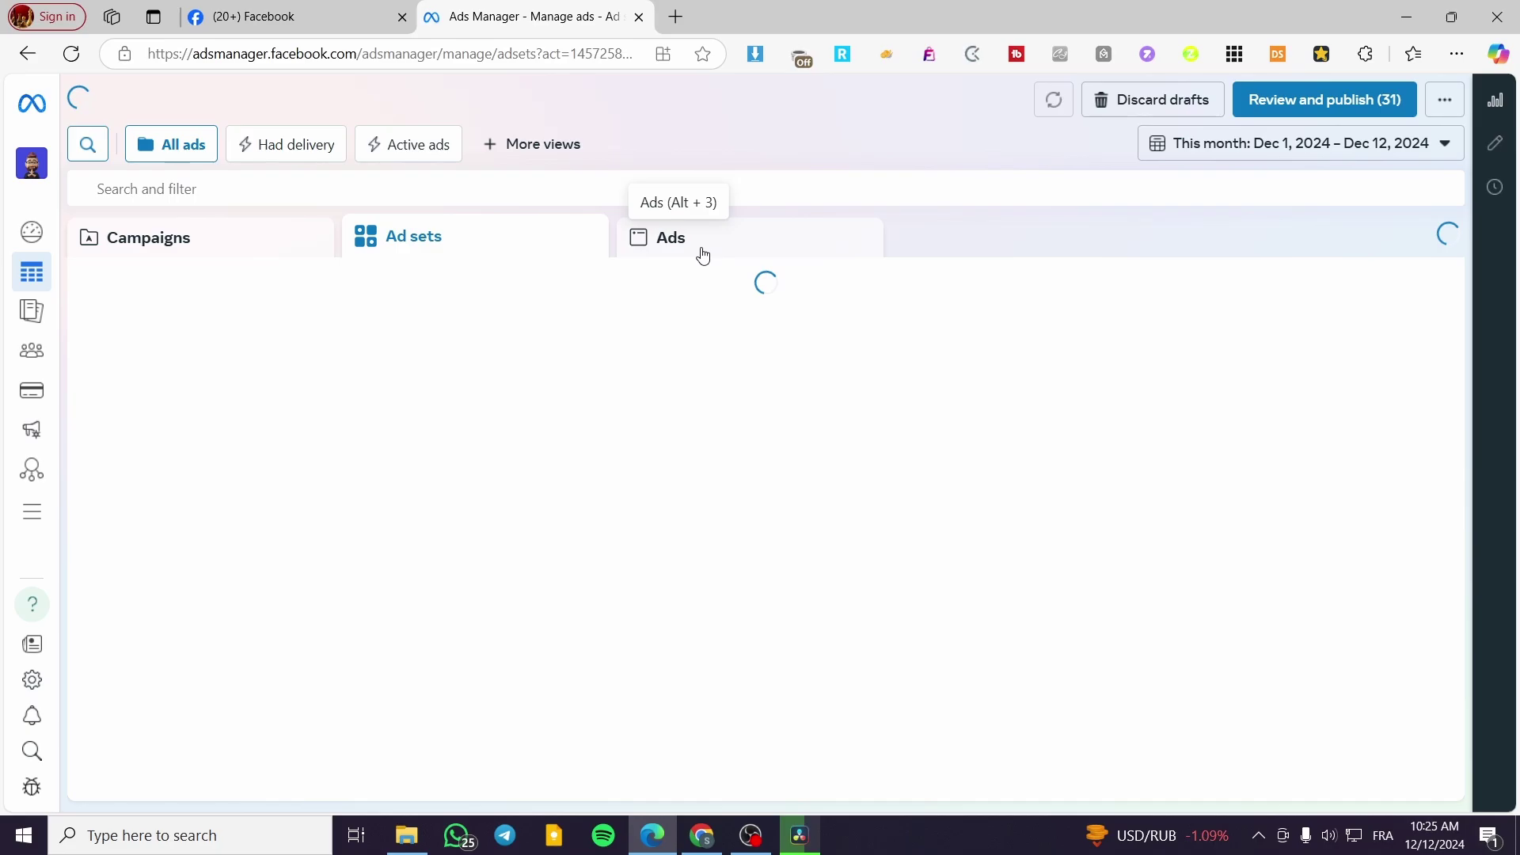
click(703, 256)
click(235, 240)
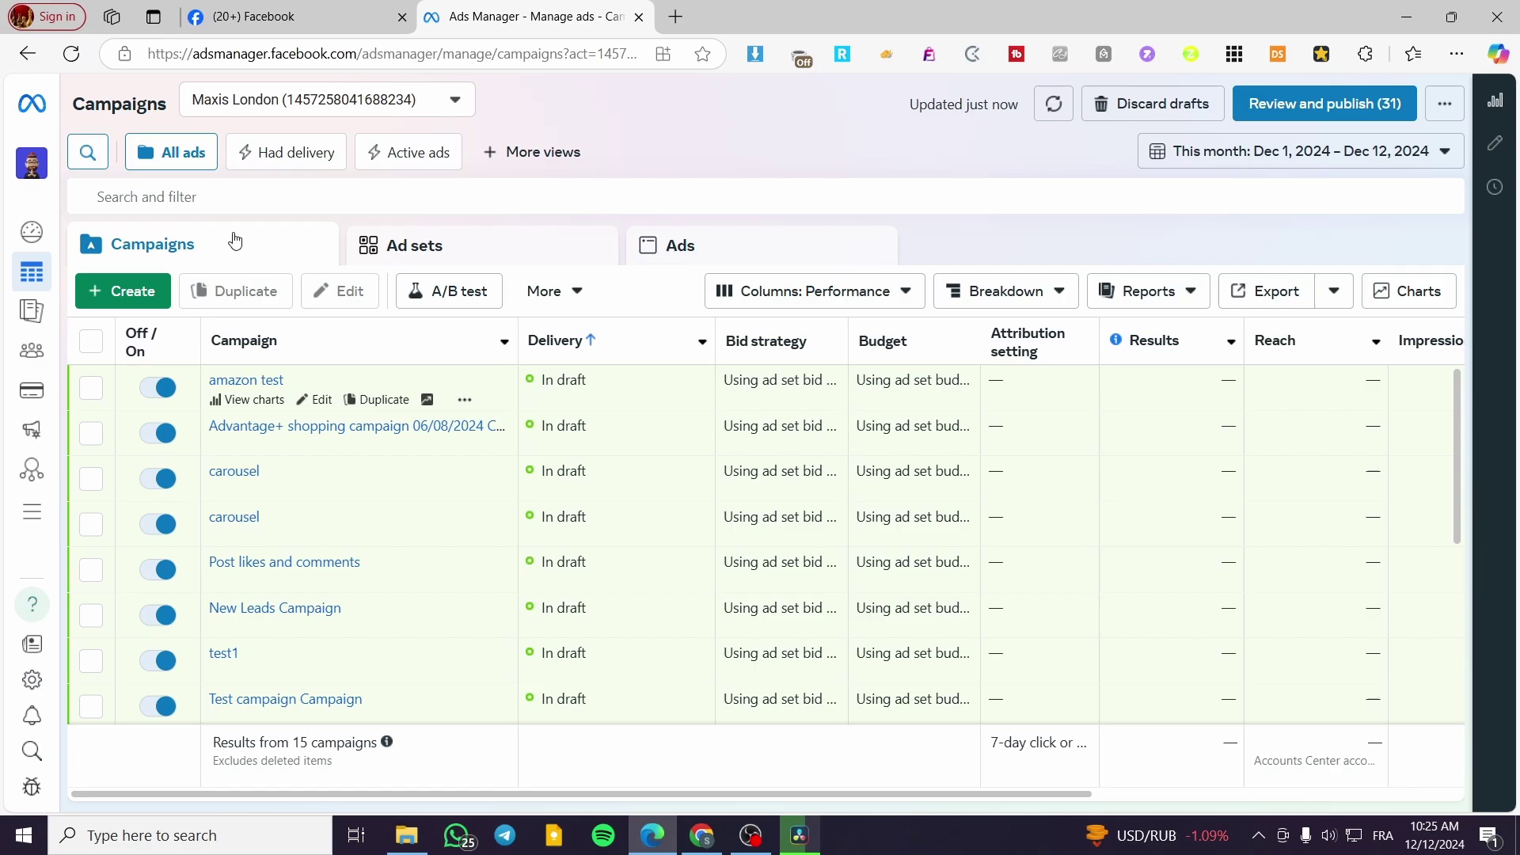
click(135, 301)
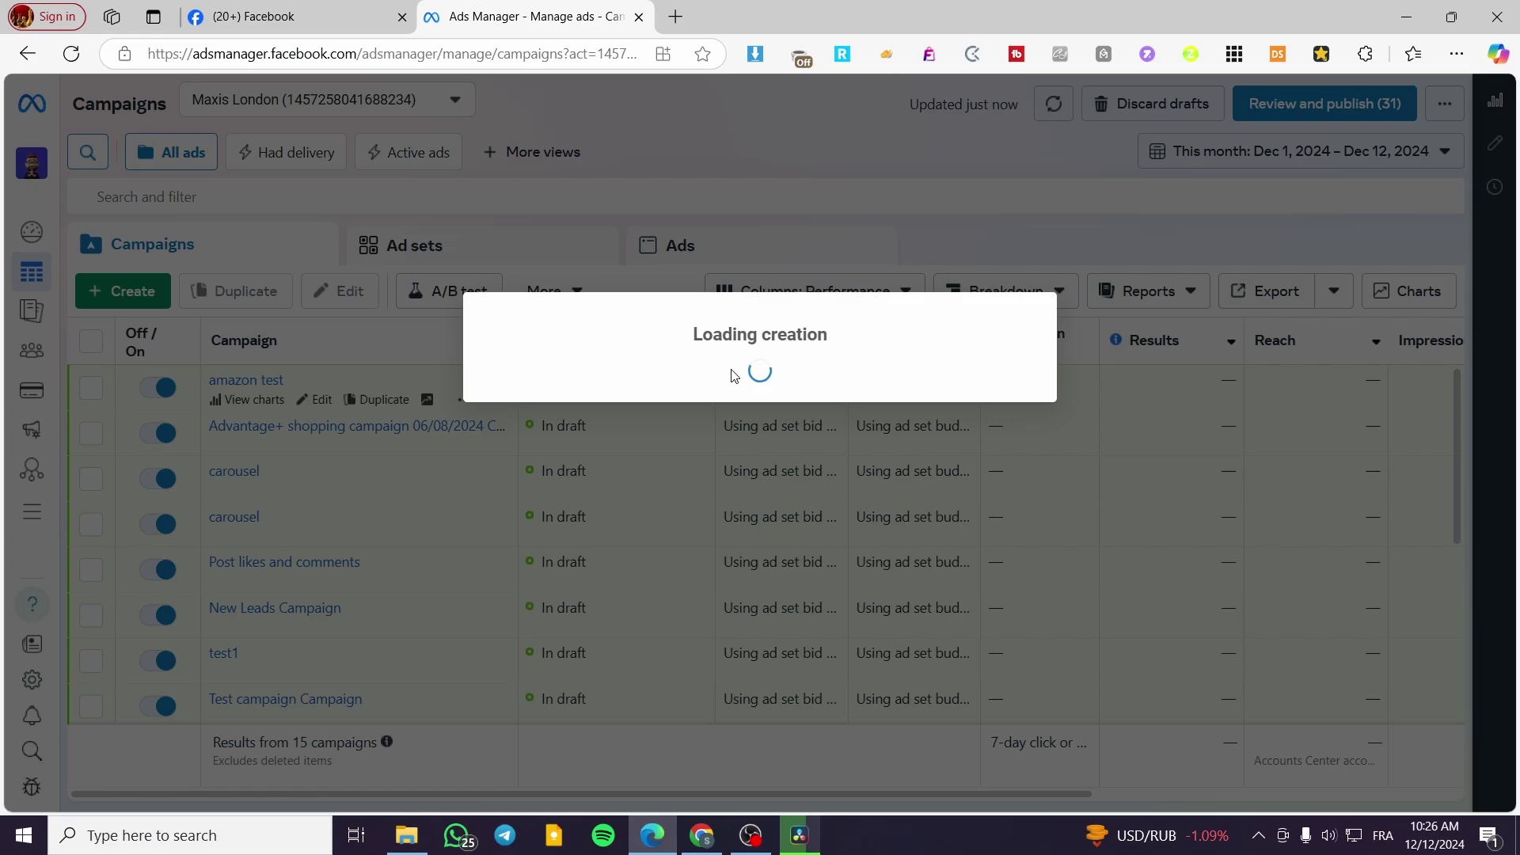
Step: Keep the Auction buying type, choose the Leads objective and continue
mouse_move(725, 377)
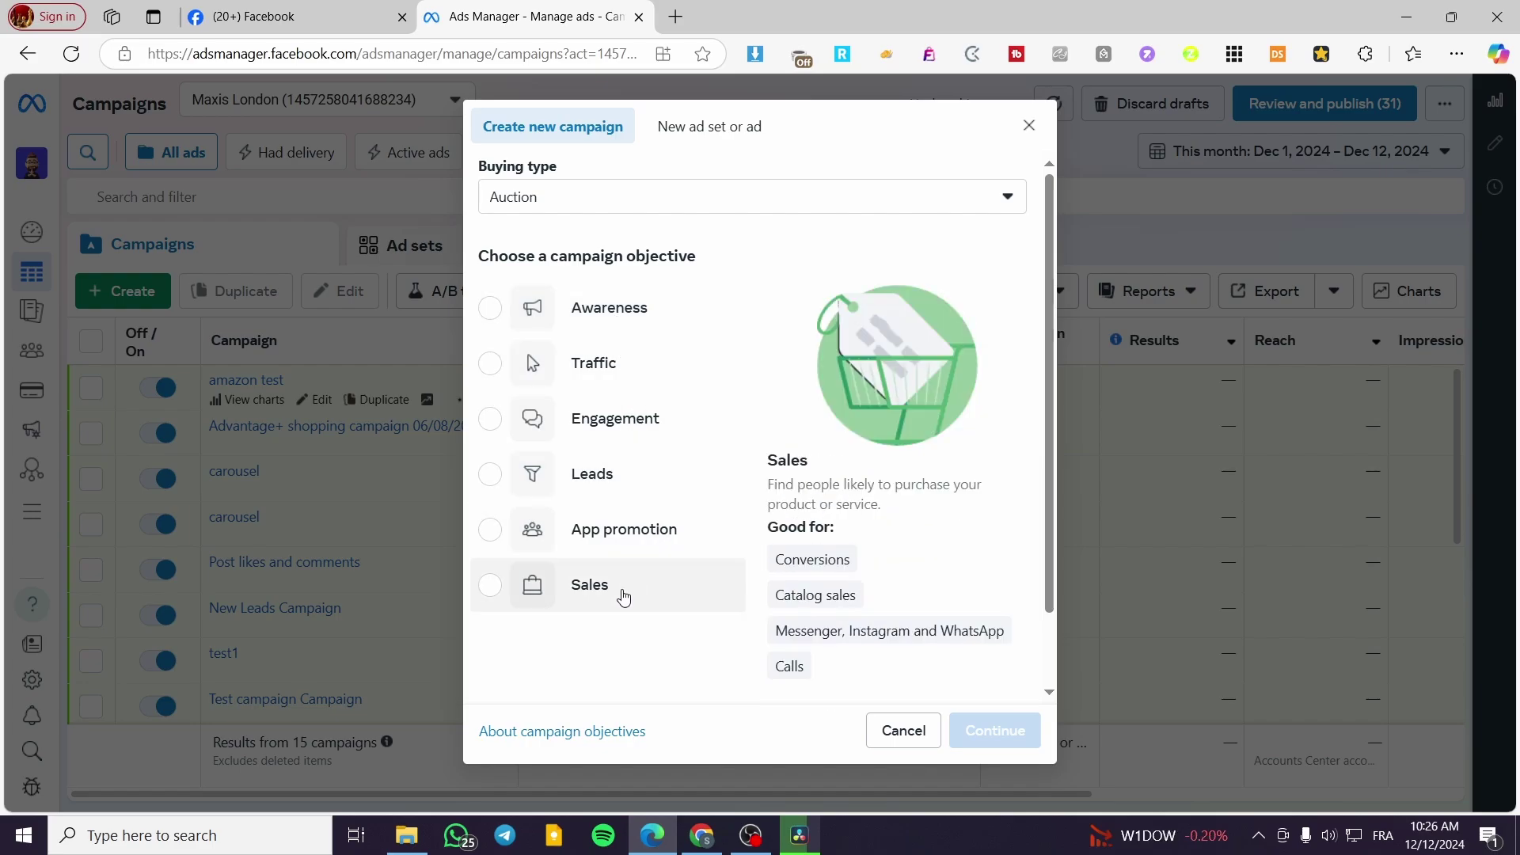
click(798, 205)
click(742, 234)
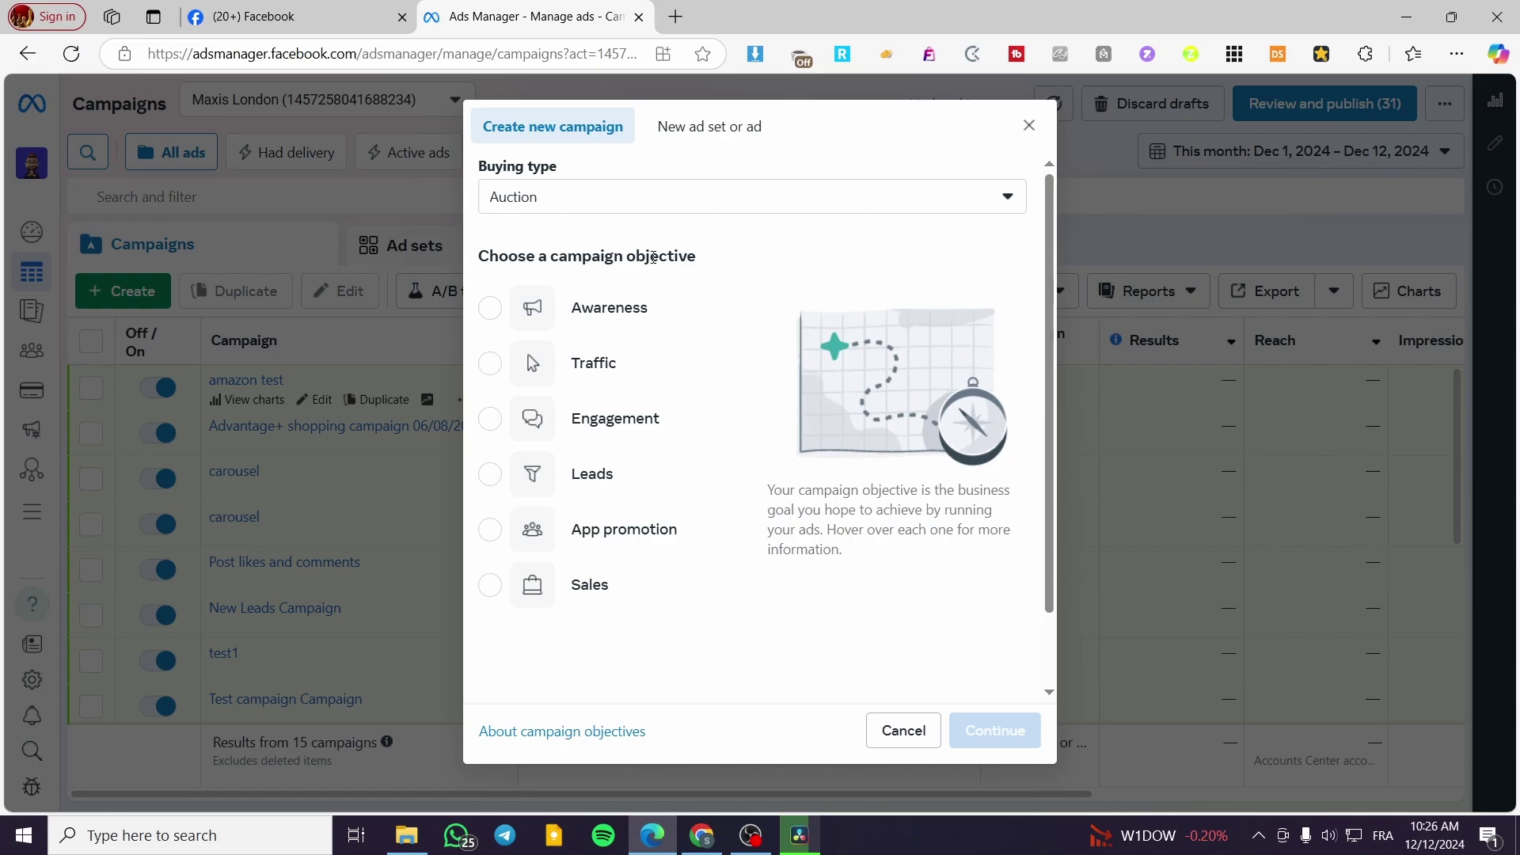
mouse_move(588, 489)
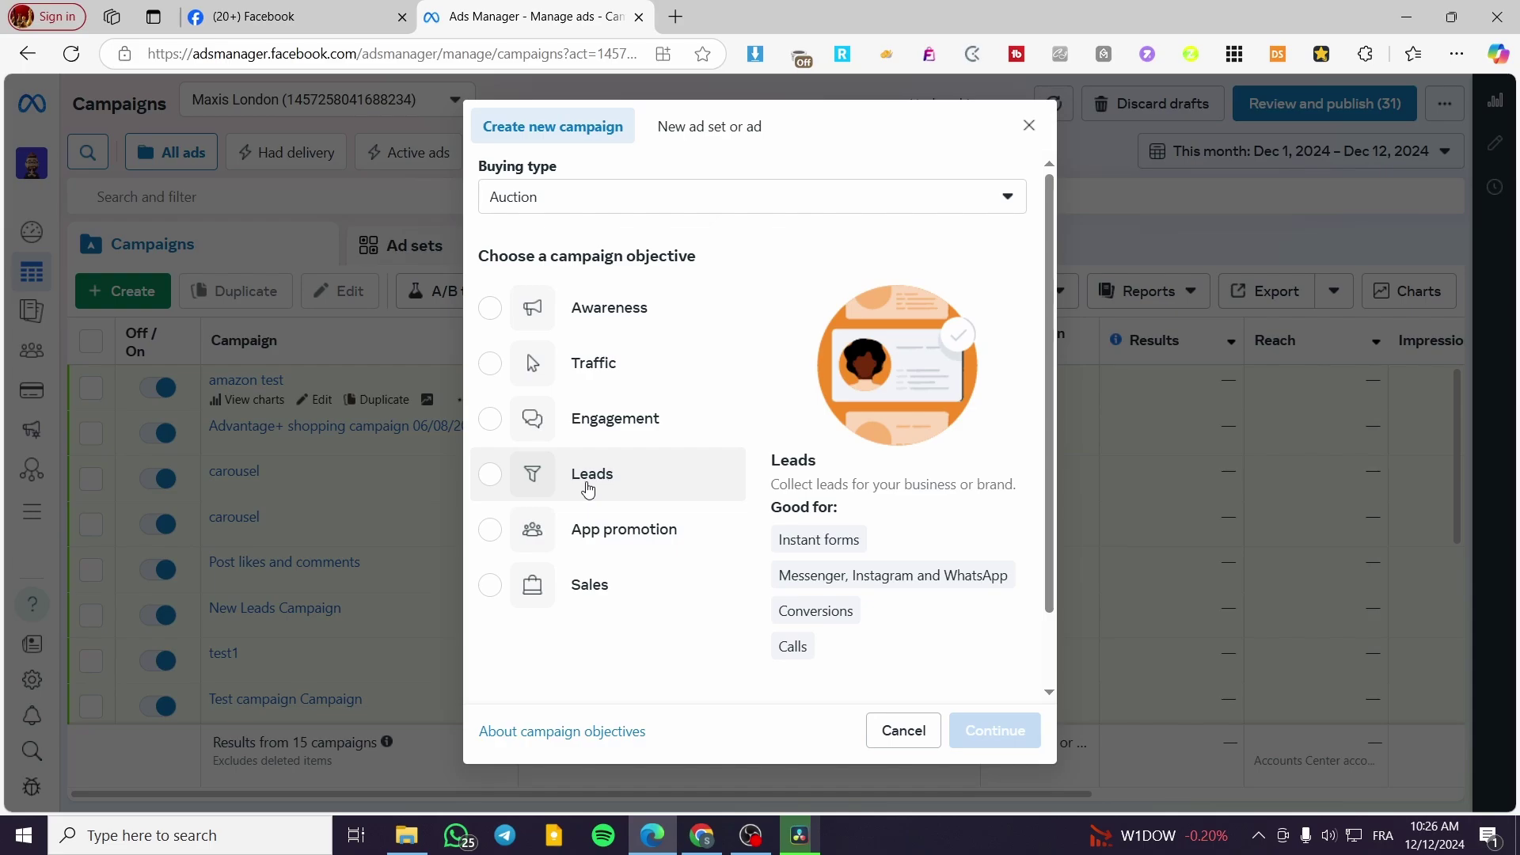
click(593, 487)
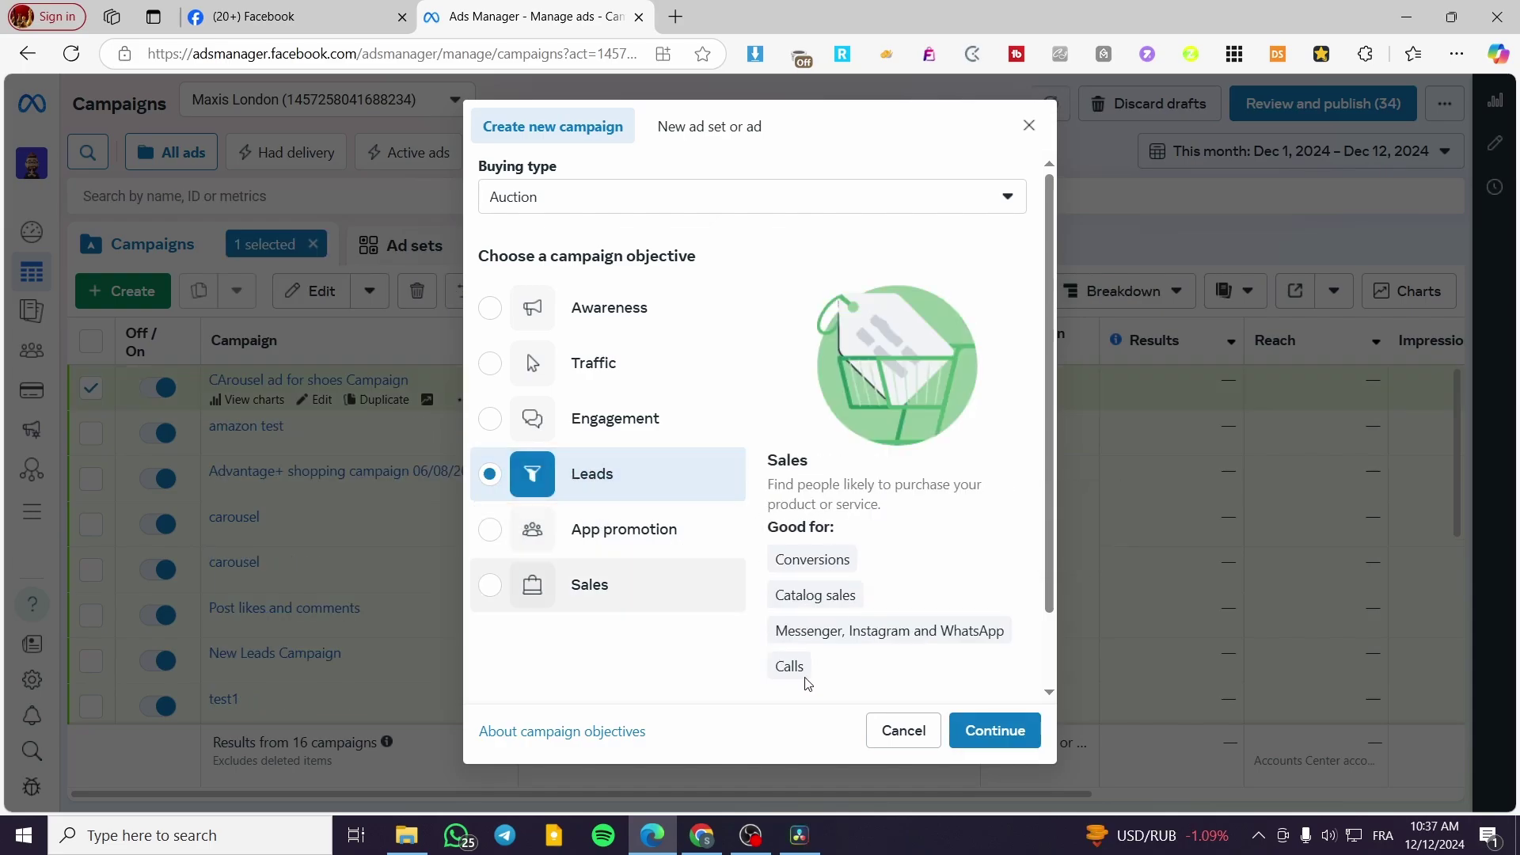
click(994, 730)
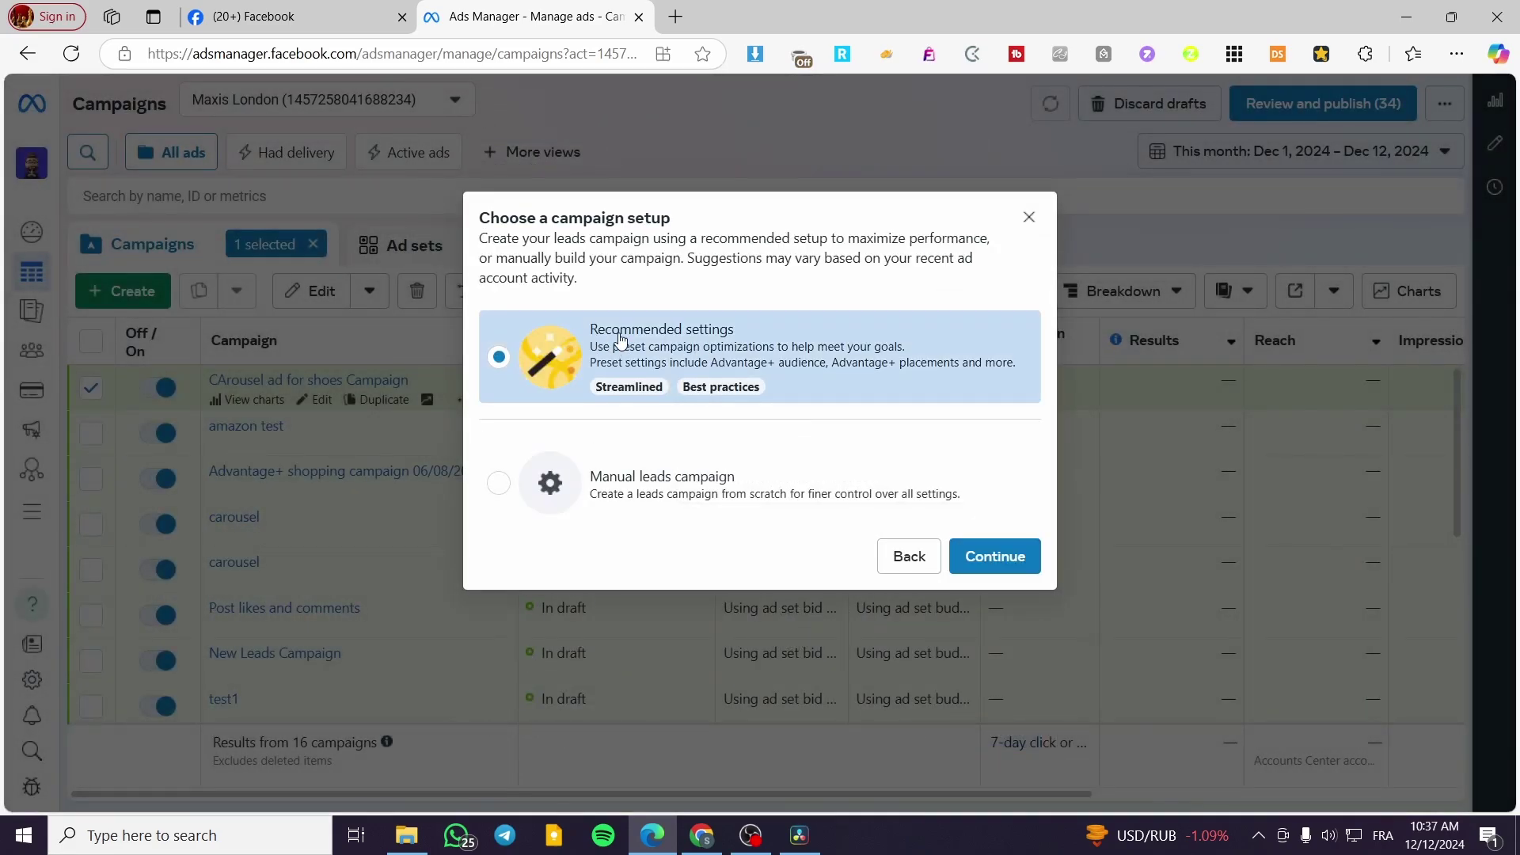
Step: Accept the recommended setup and name the campaign 'Carousel shoes ad'
click(982, 567)
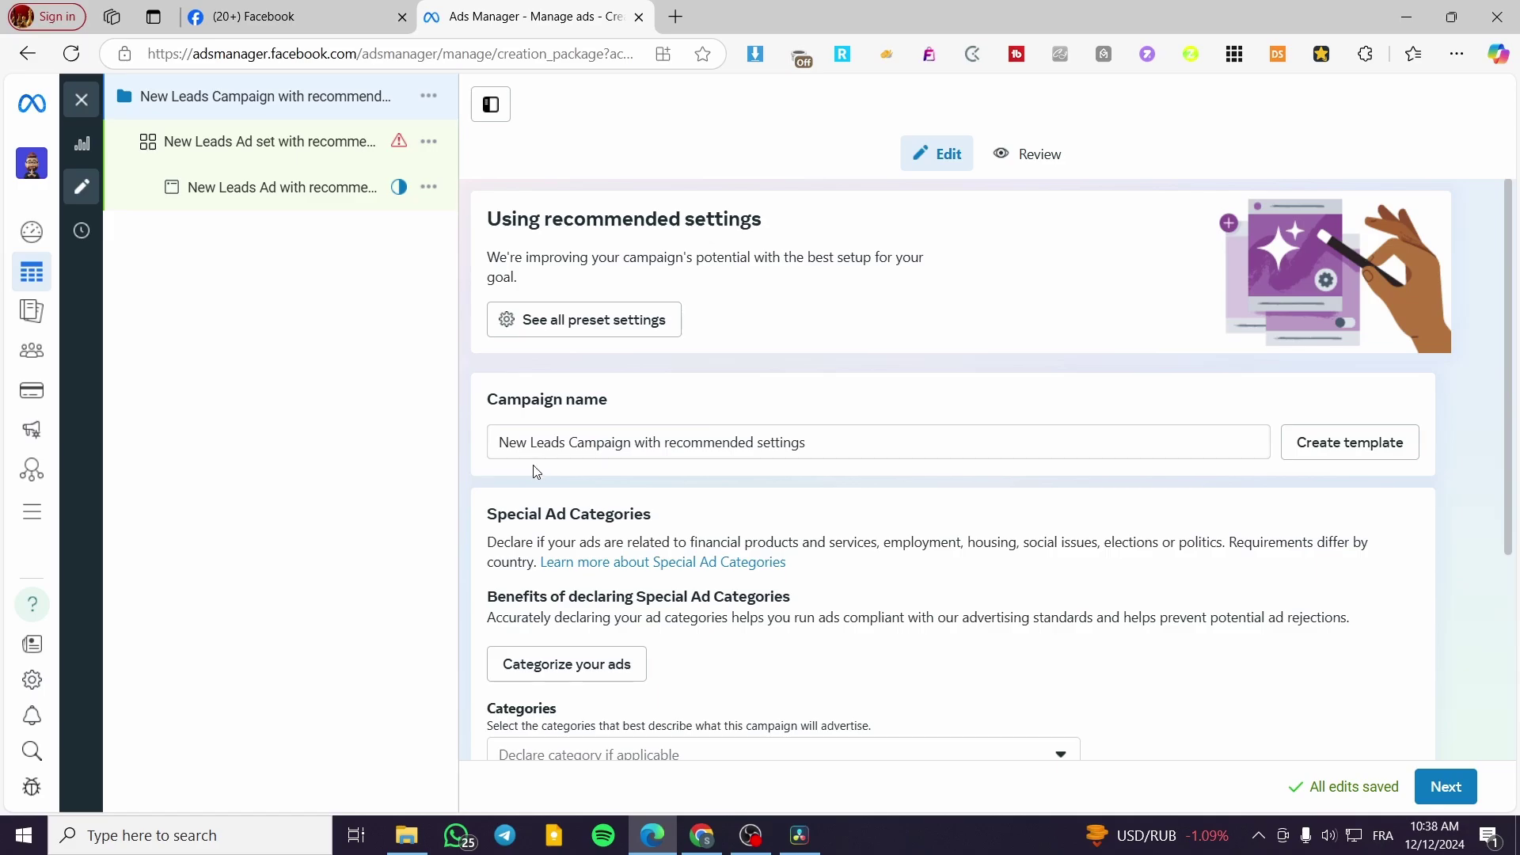
scroll(522, 420, down, 1)
drag(812, 354, 396, 346)
text(Car)
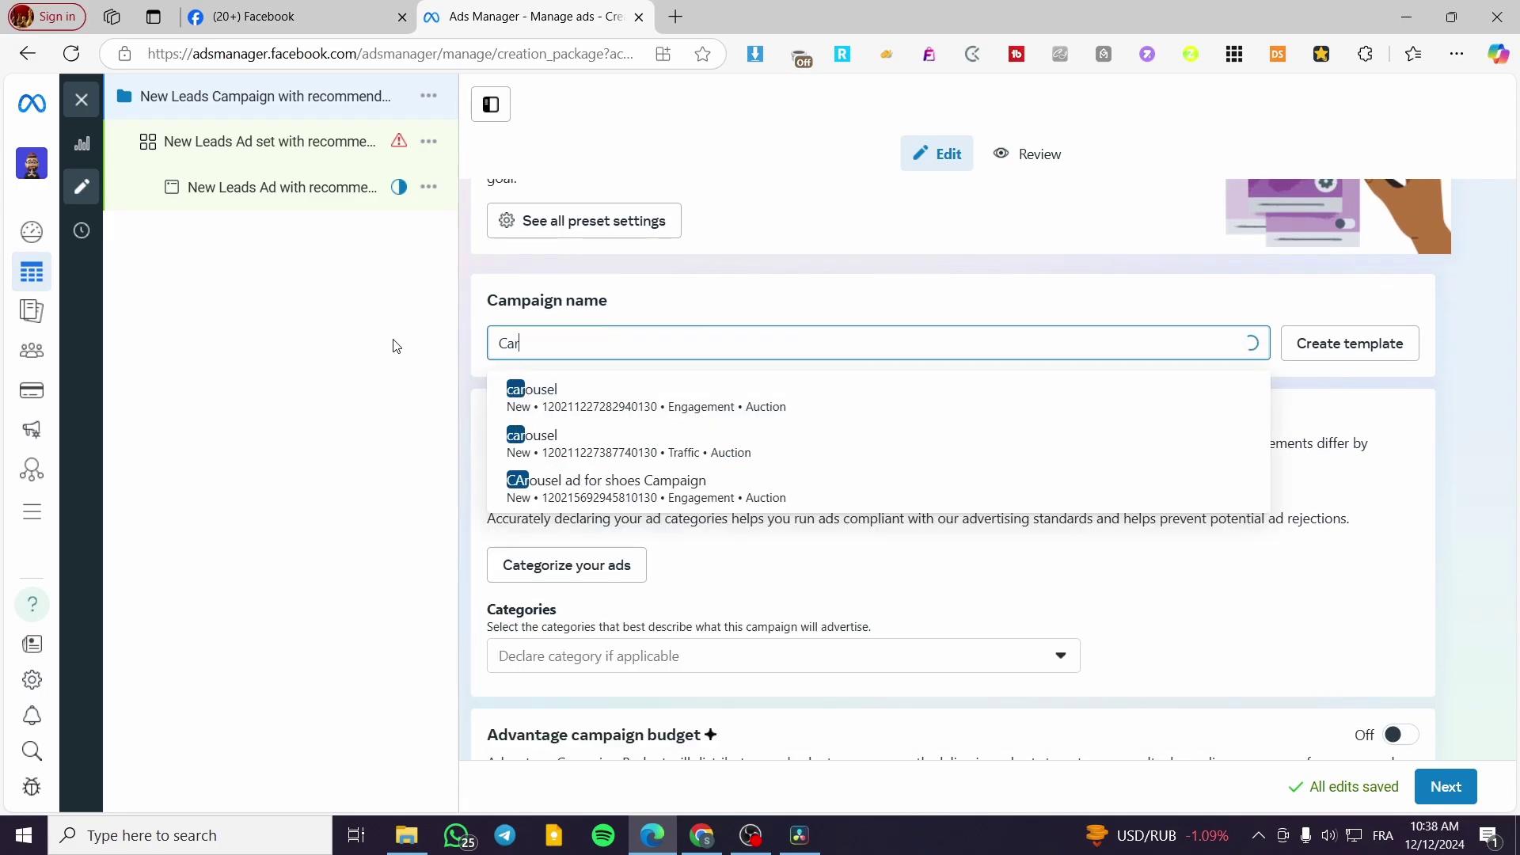
text(ousel )
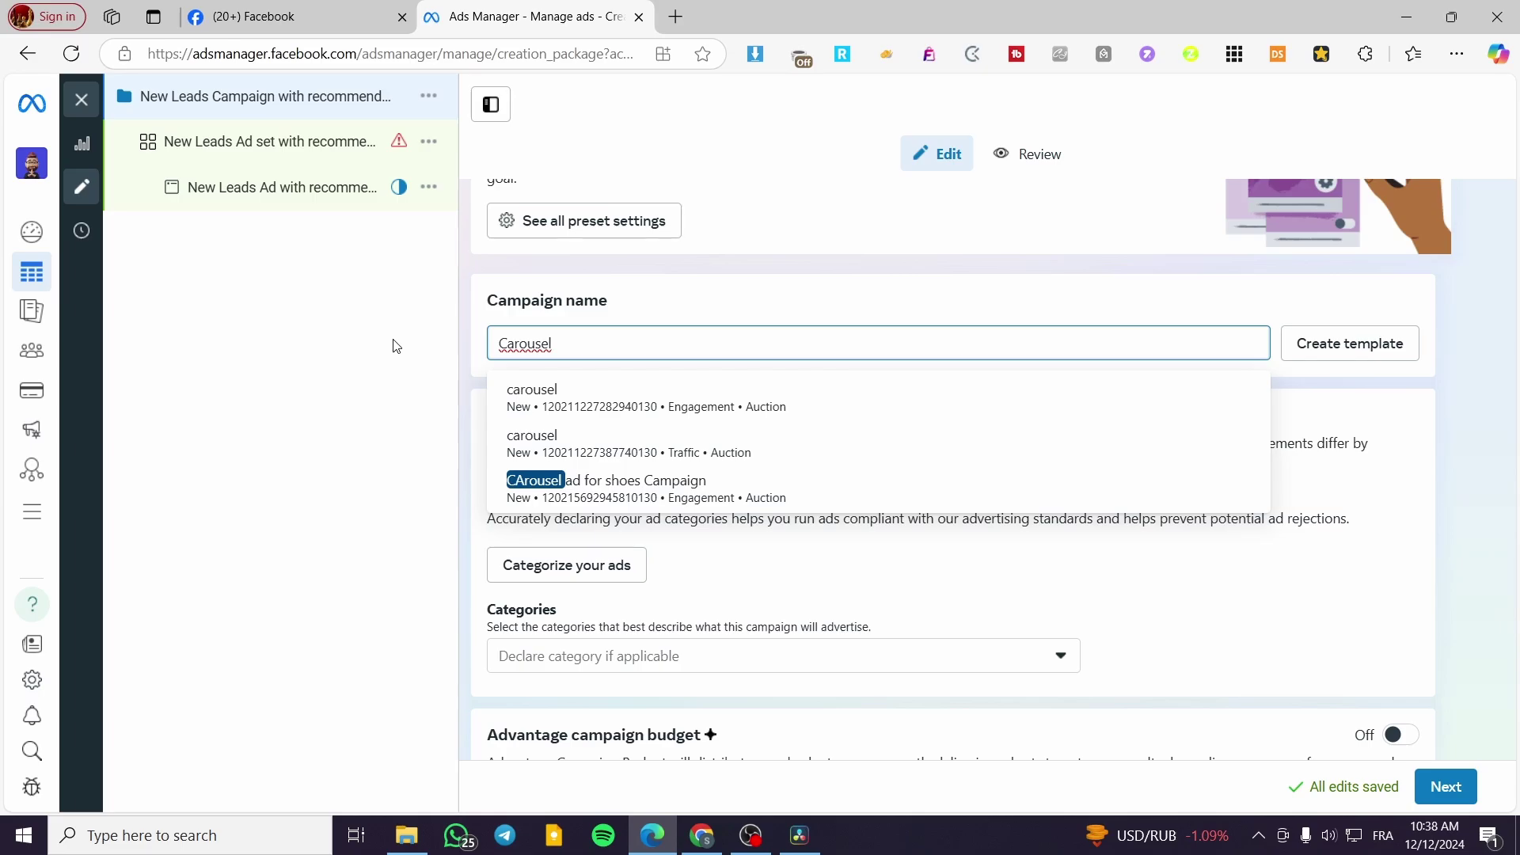
text(shoes ad)
click(408, 331)
scroll(611, 485, down, 3)
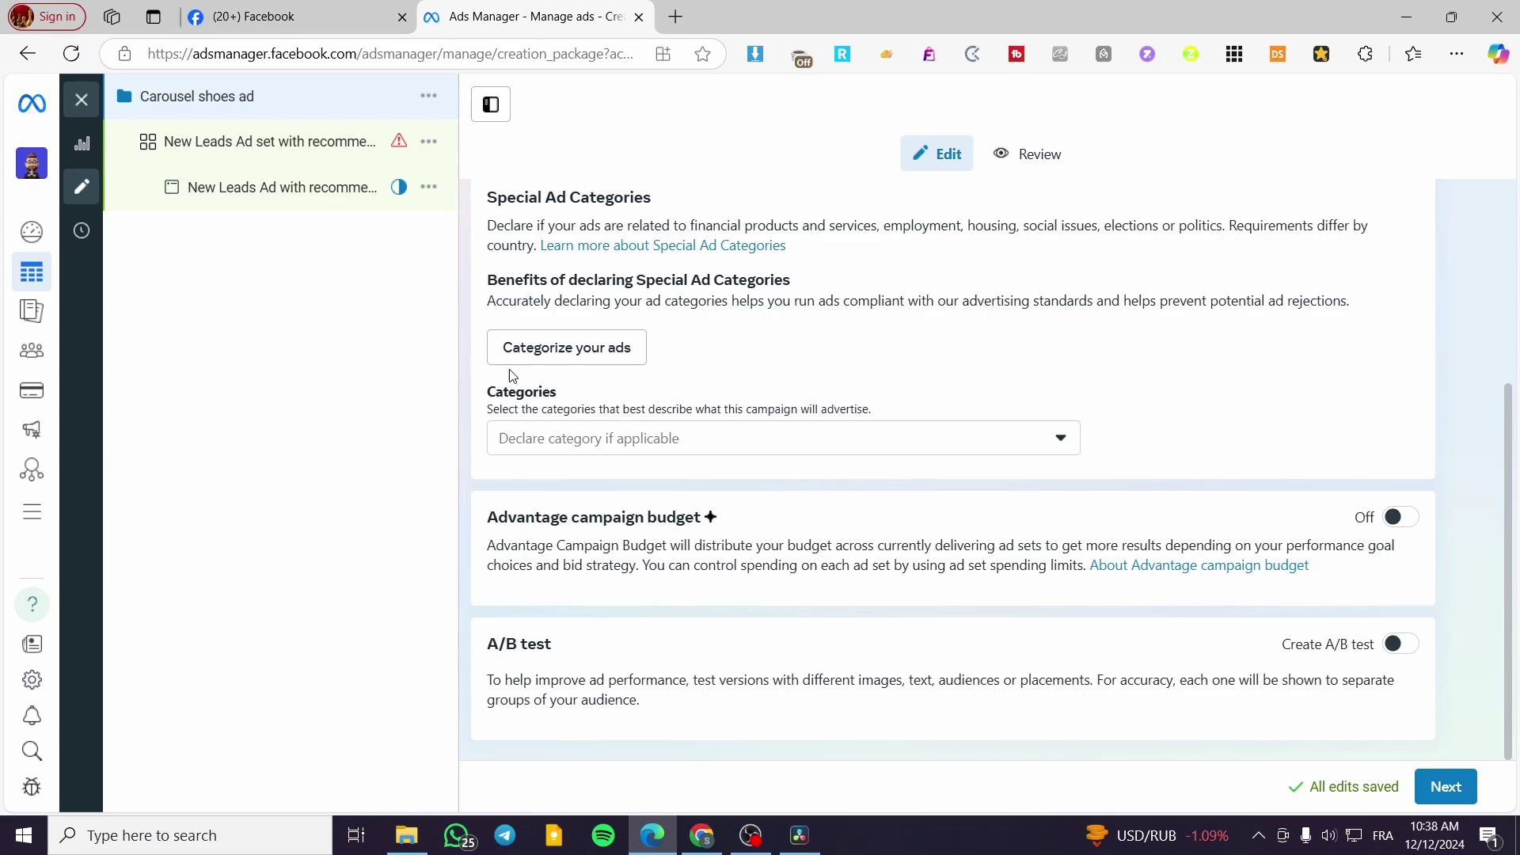
Step: Move on to the ad set and set the conversion location to Messenger
click(192, 116)
scroll(708, 389, down, 3)
click(1446, 787)
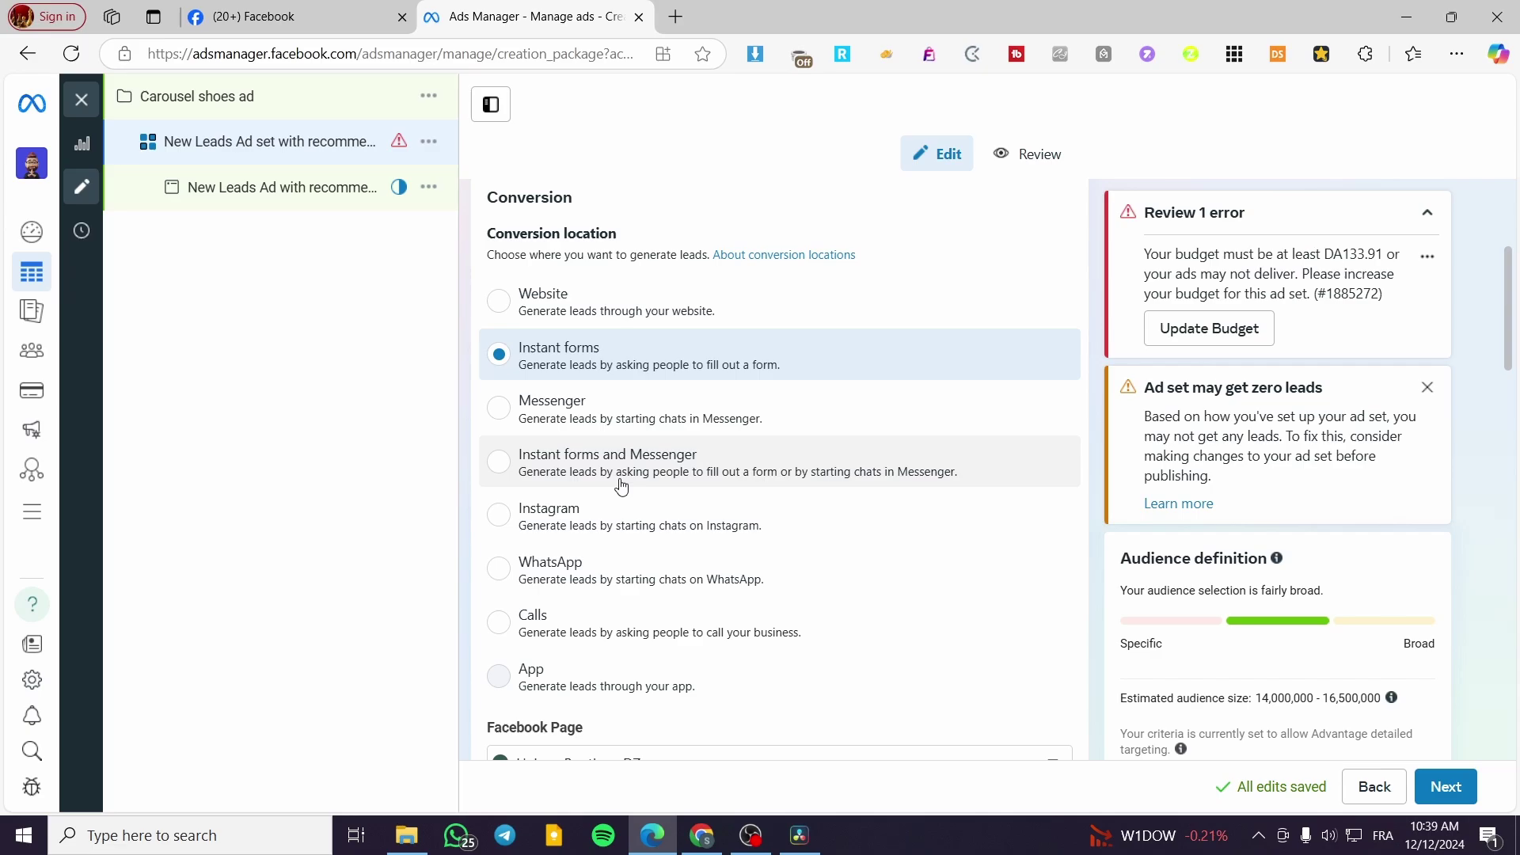
scroll(576, 532, down, 3)
scroll(602, 450, up, 3)
scroll(601, 449, up, 1)
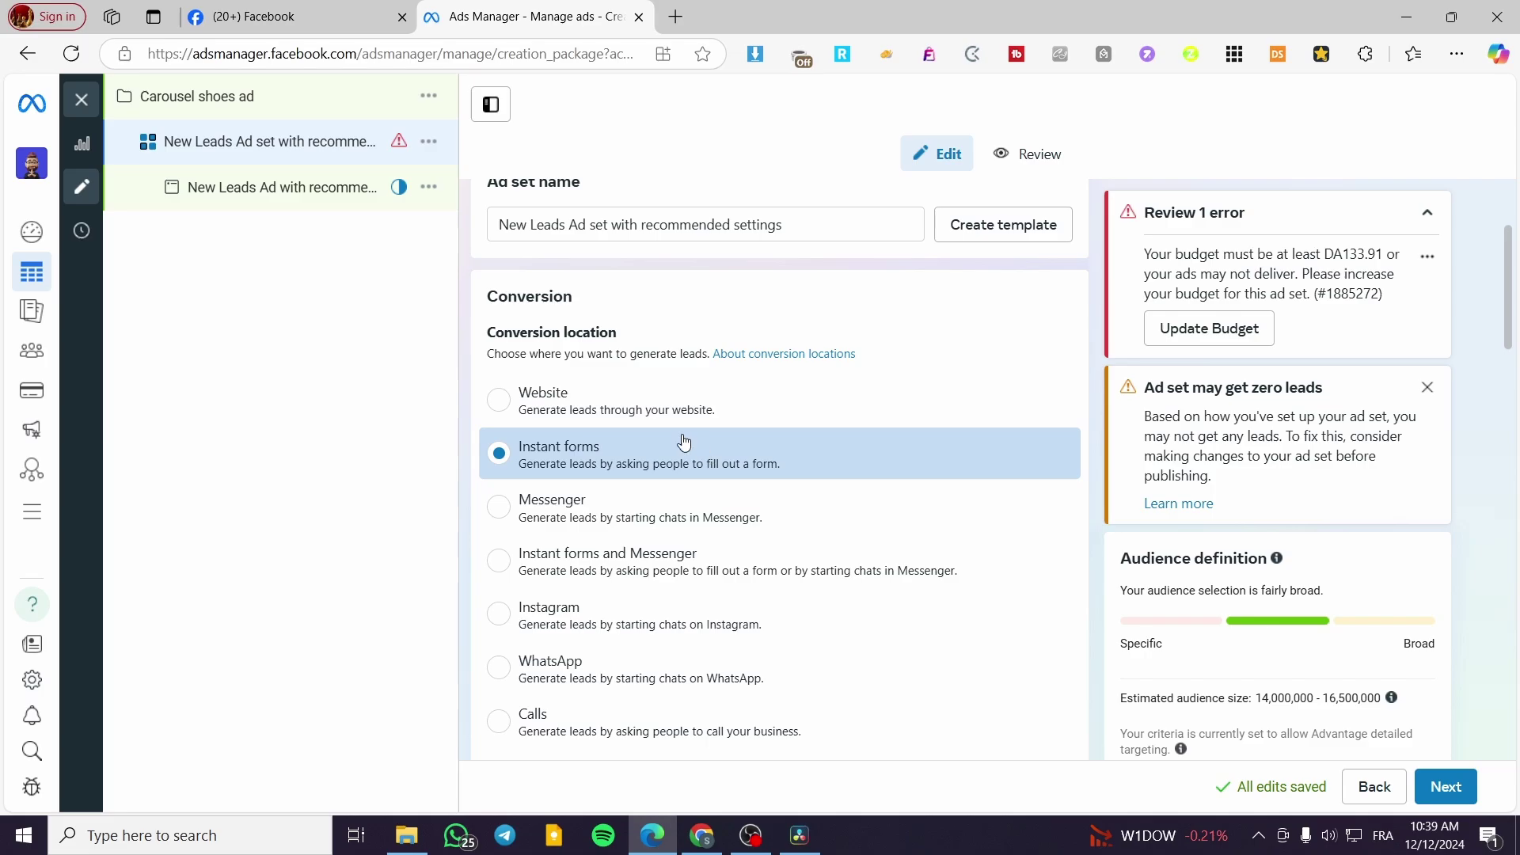
scroll(602, 436, down, 1)
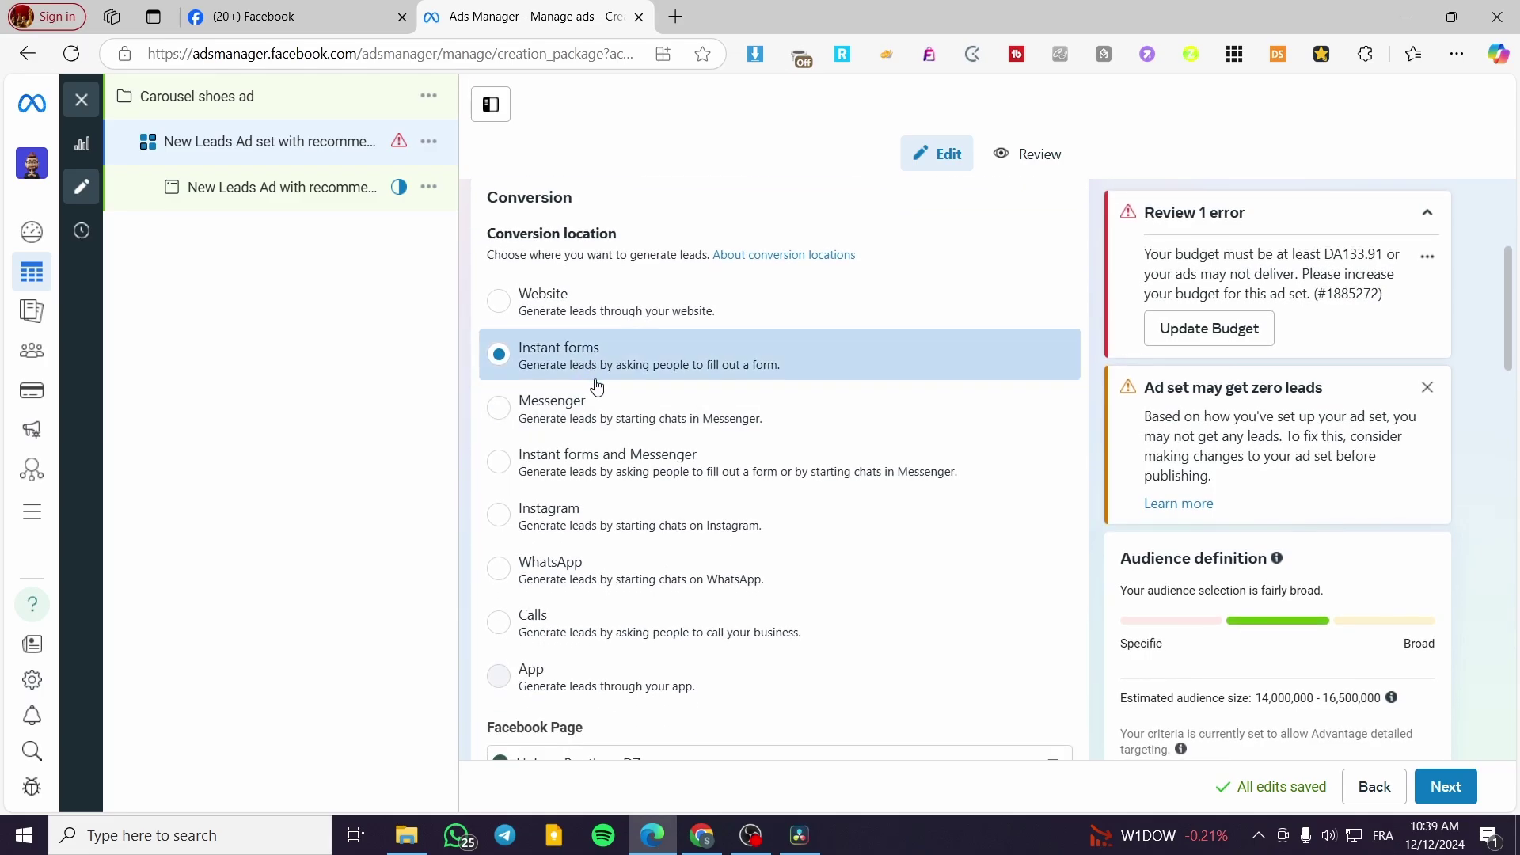
click(606, 433)
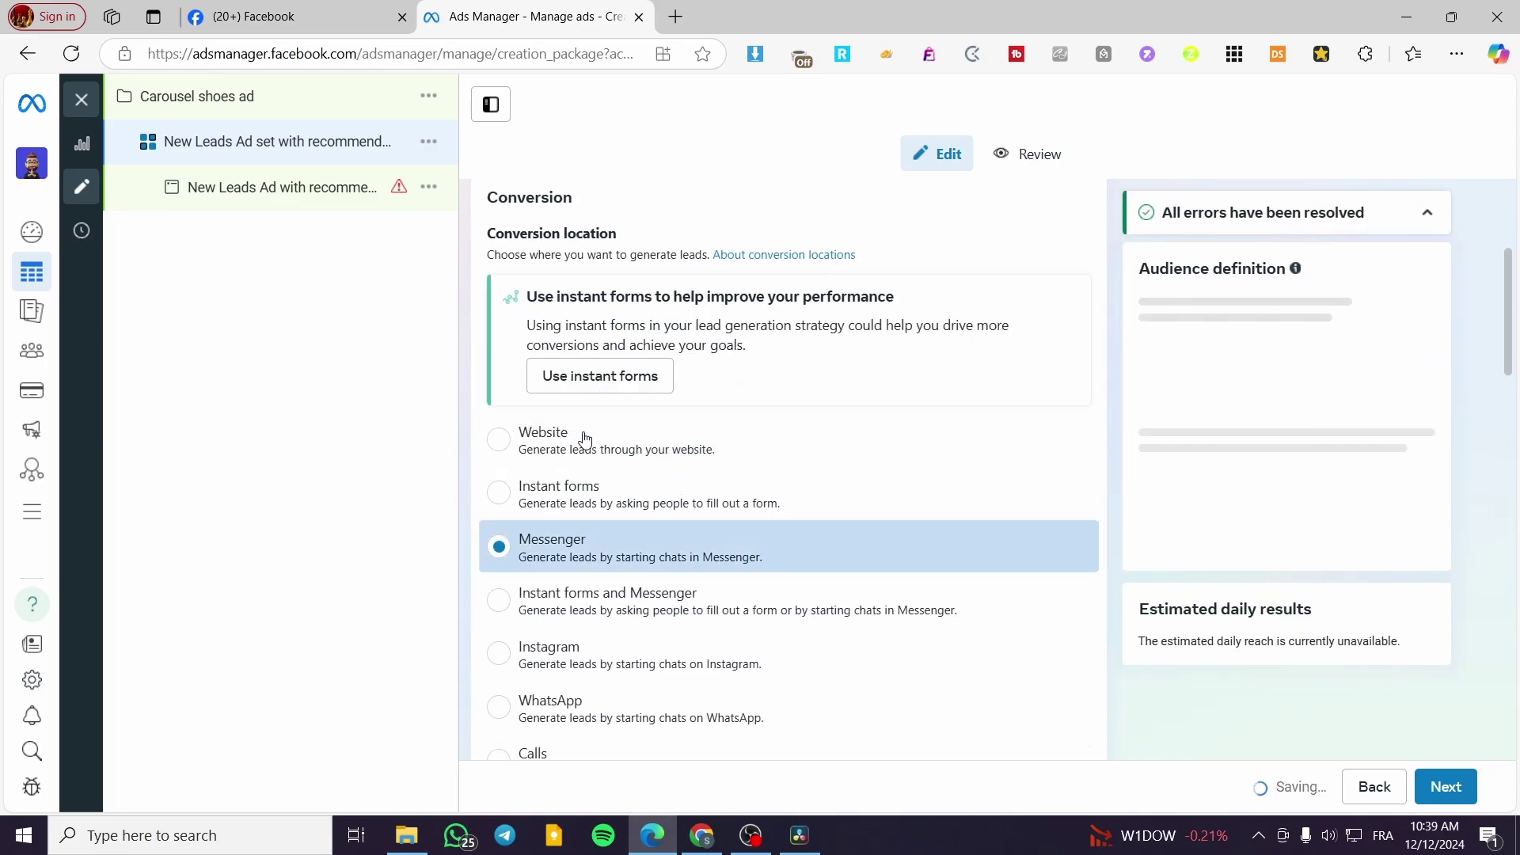
Step: Try Smith'sclothing as the Facebook Page, then switch back to Unique Boutique DZ
scroll(741, 492, down, 1)
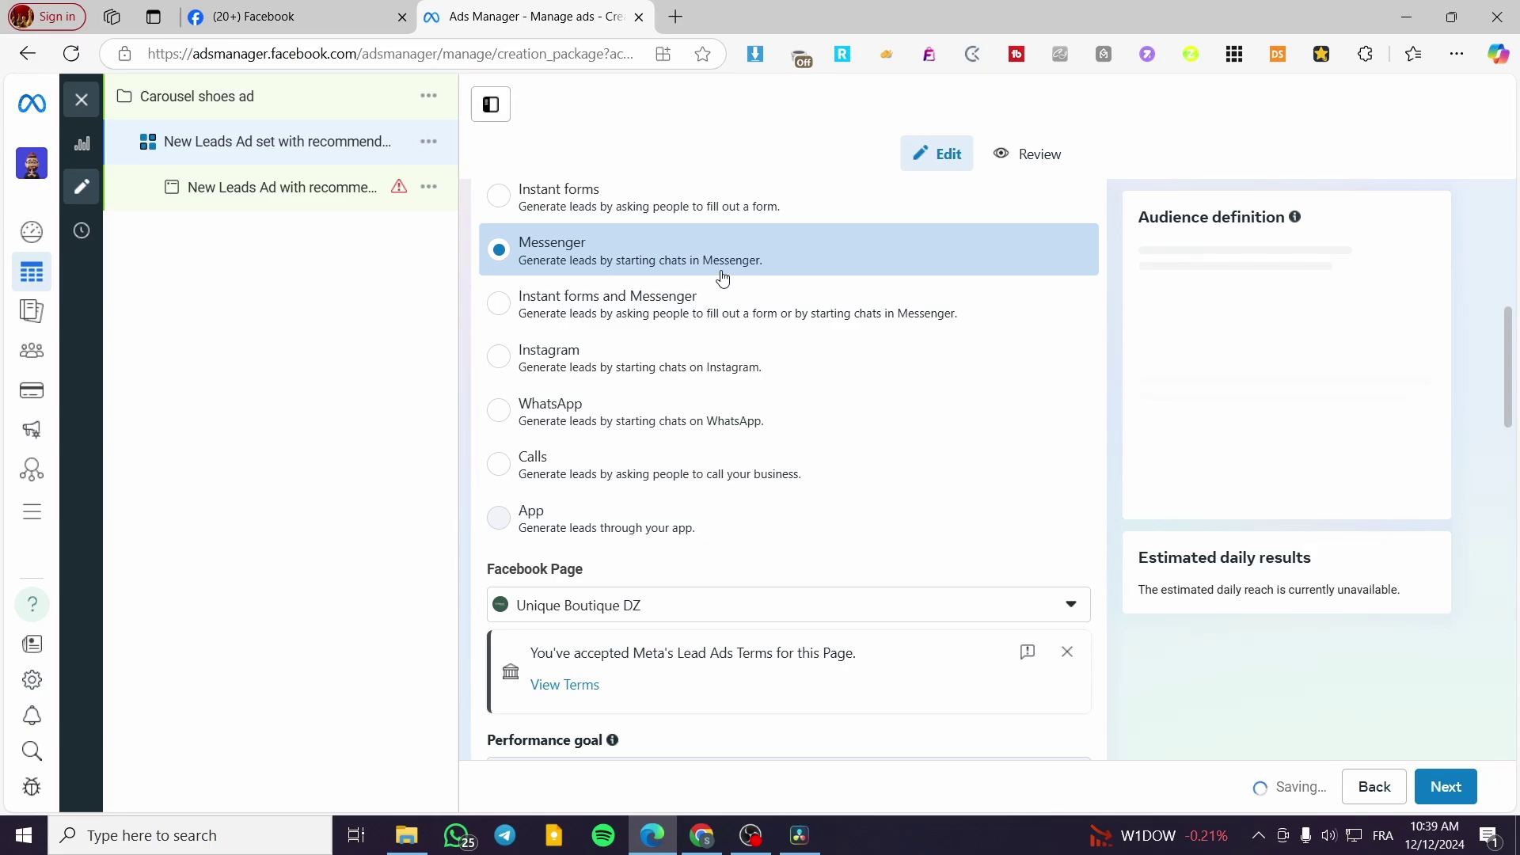
scroll(554, 369, down, 2)
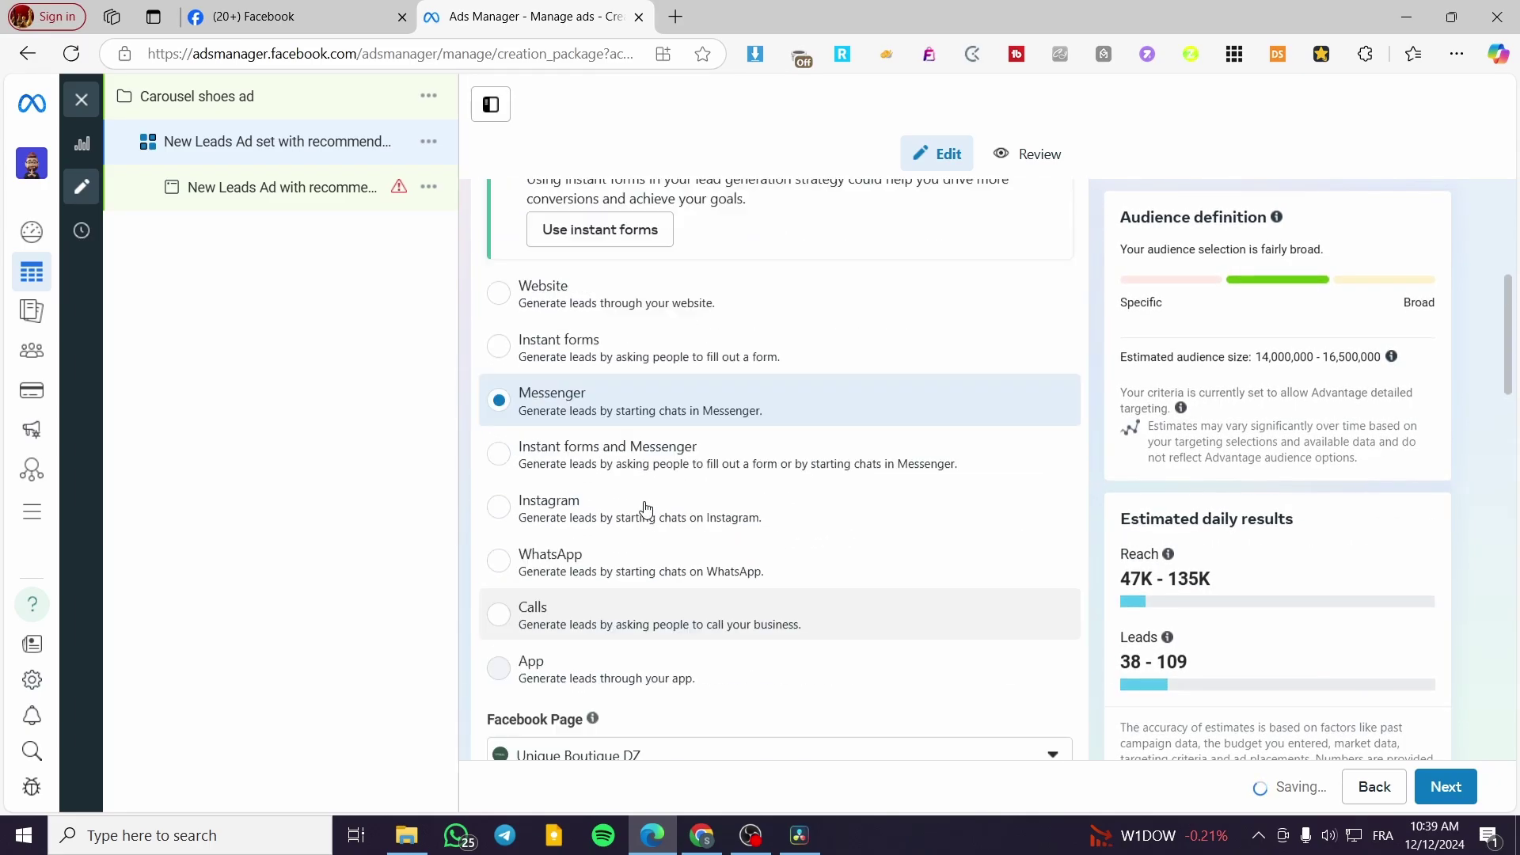
click(629, 506)
click(629, 506)
click(625, 519)
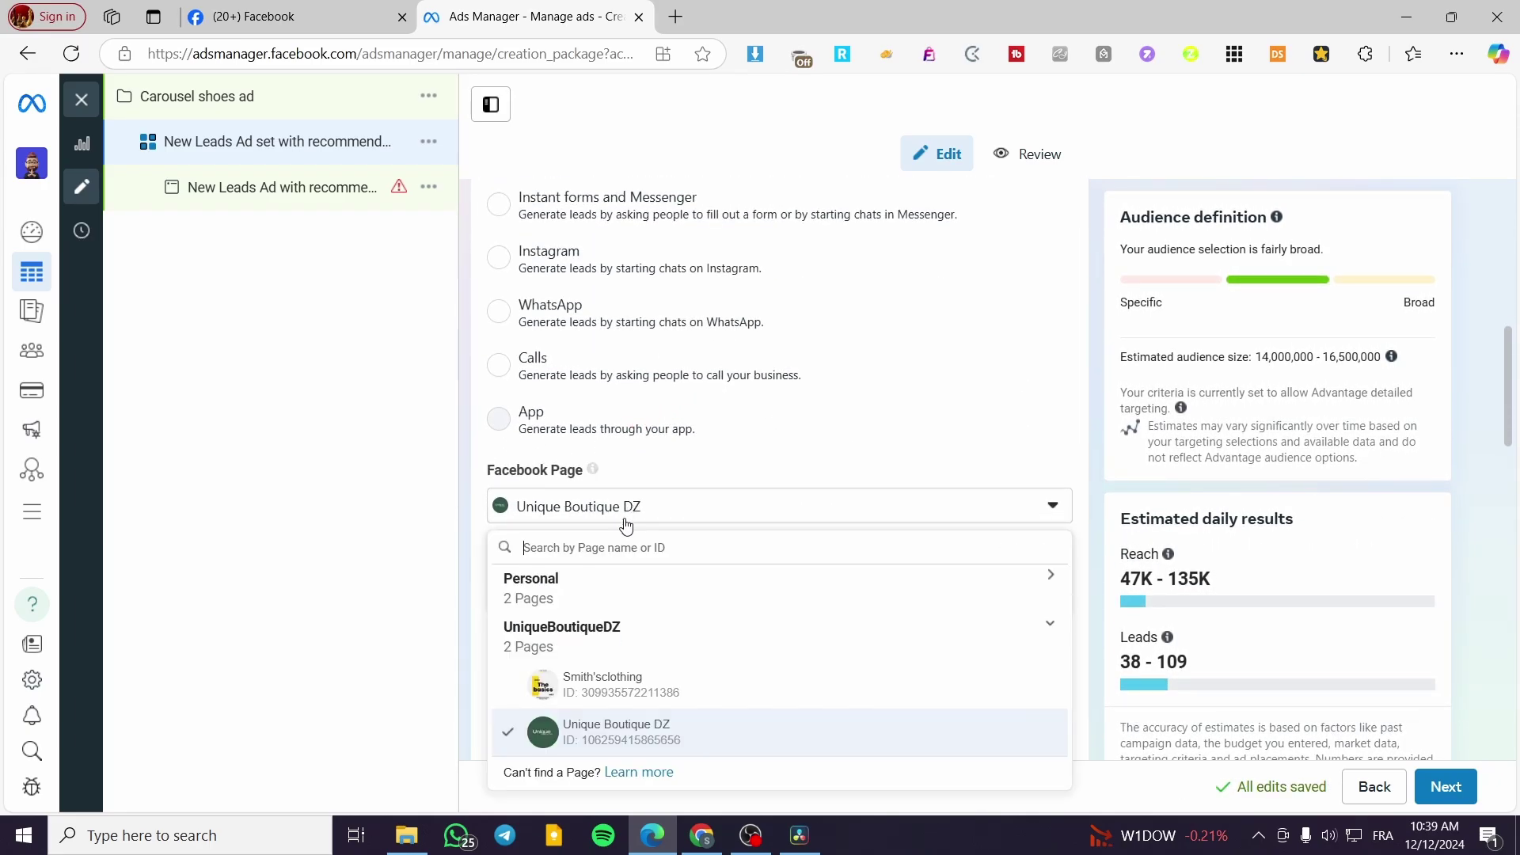
click(625, 683)
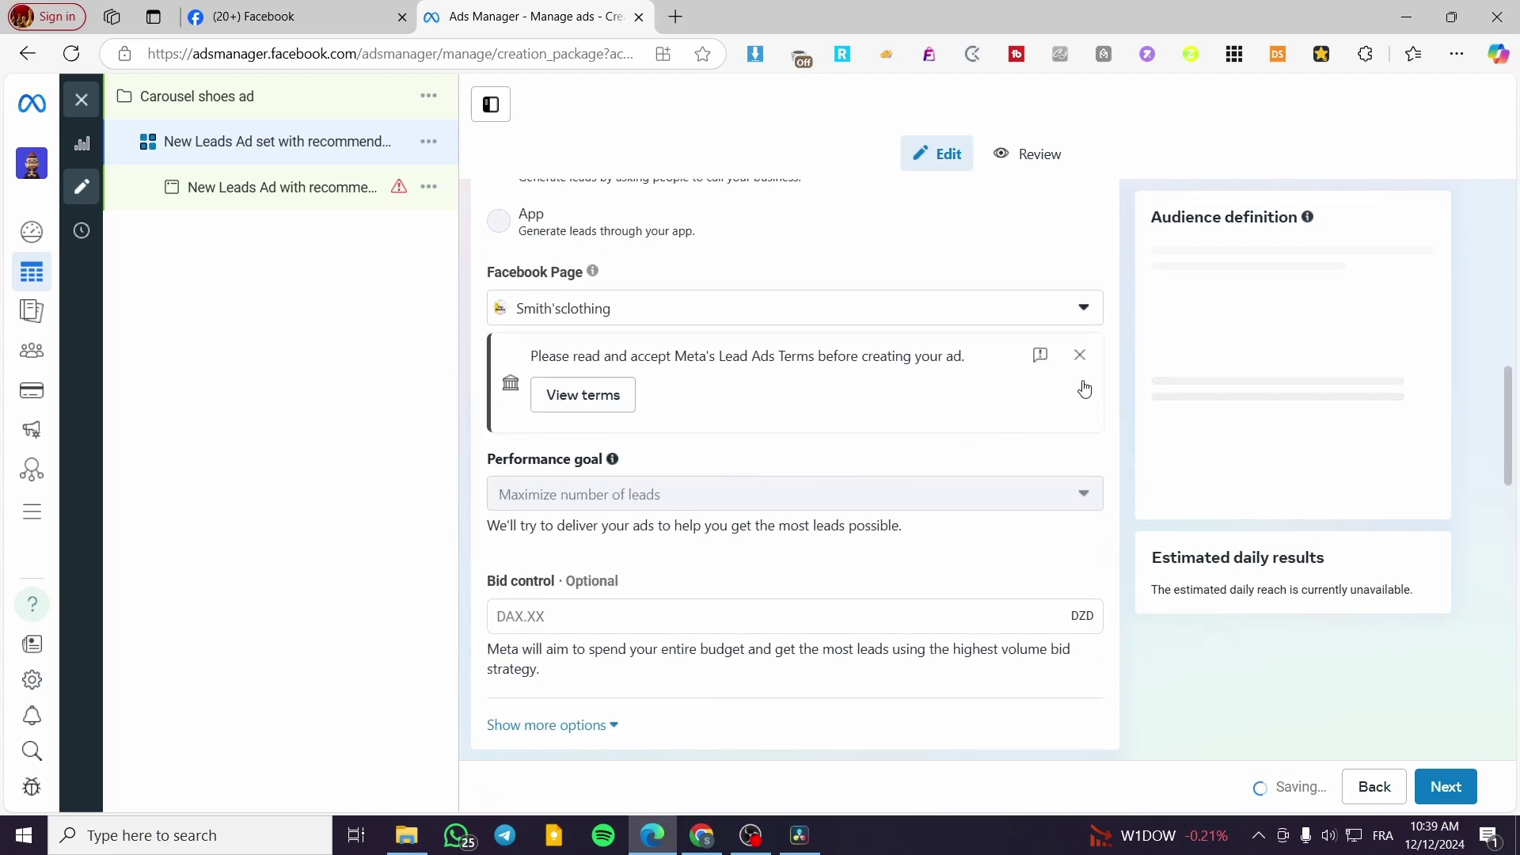
click(1049, 354)
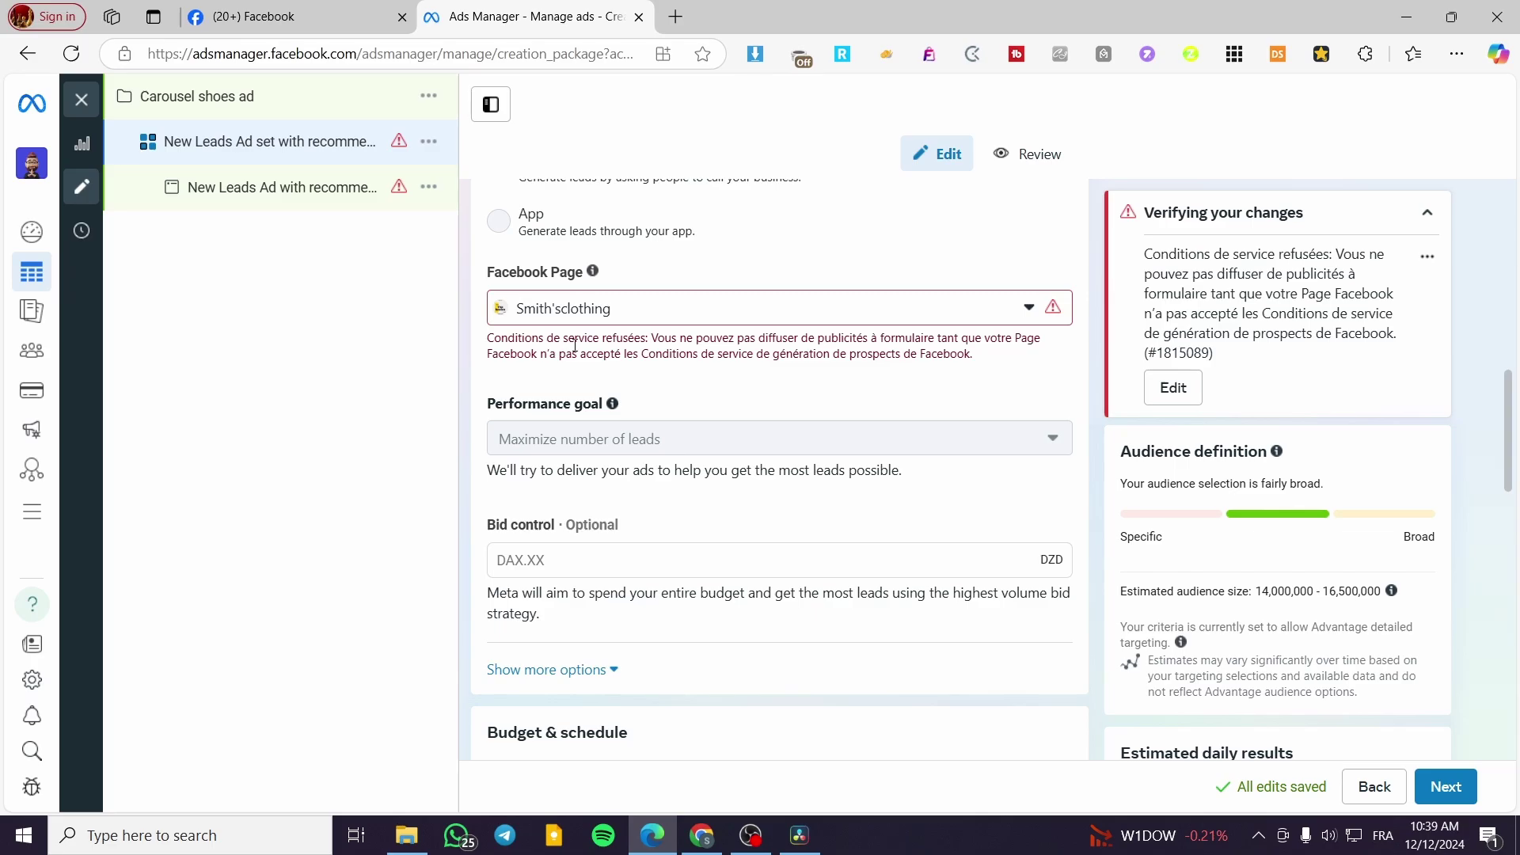
click(723, 313)
click(546, 526)
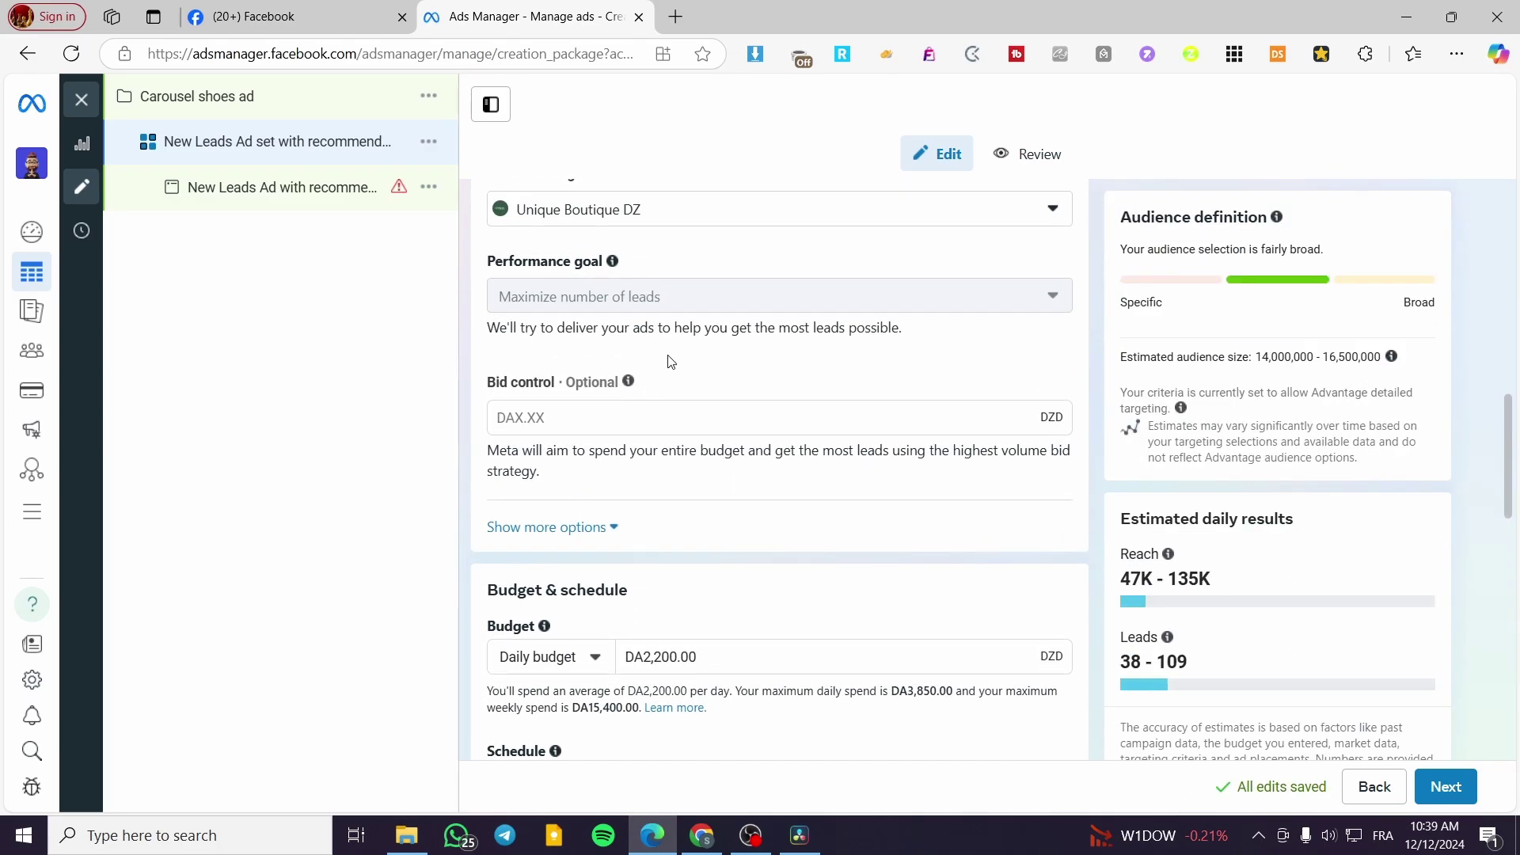
Step: Replace the DA2,200.00 daily budget with 1000, giving 17–49 estimated daily leads
scroll(663, 250, down, 4)
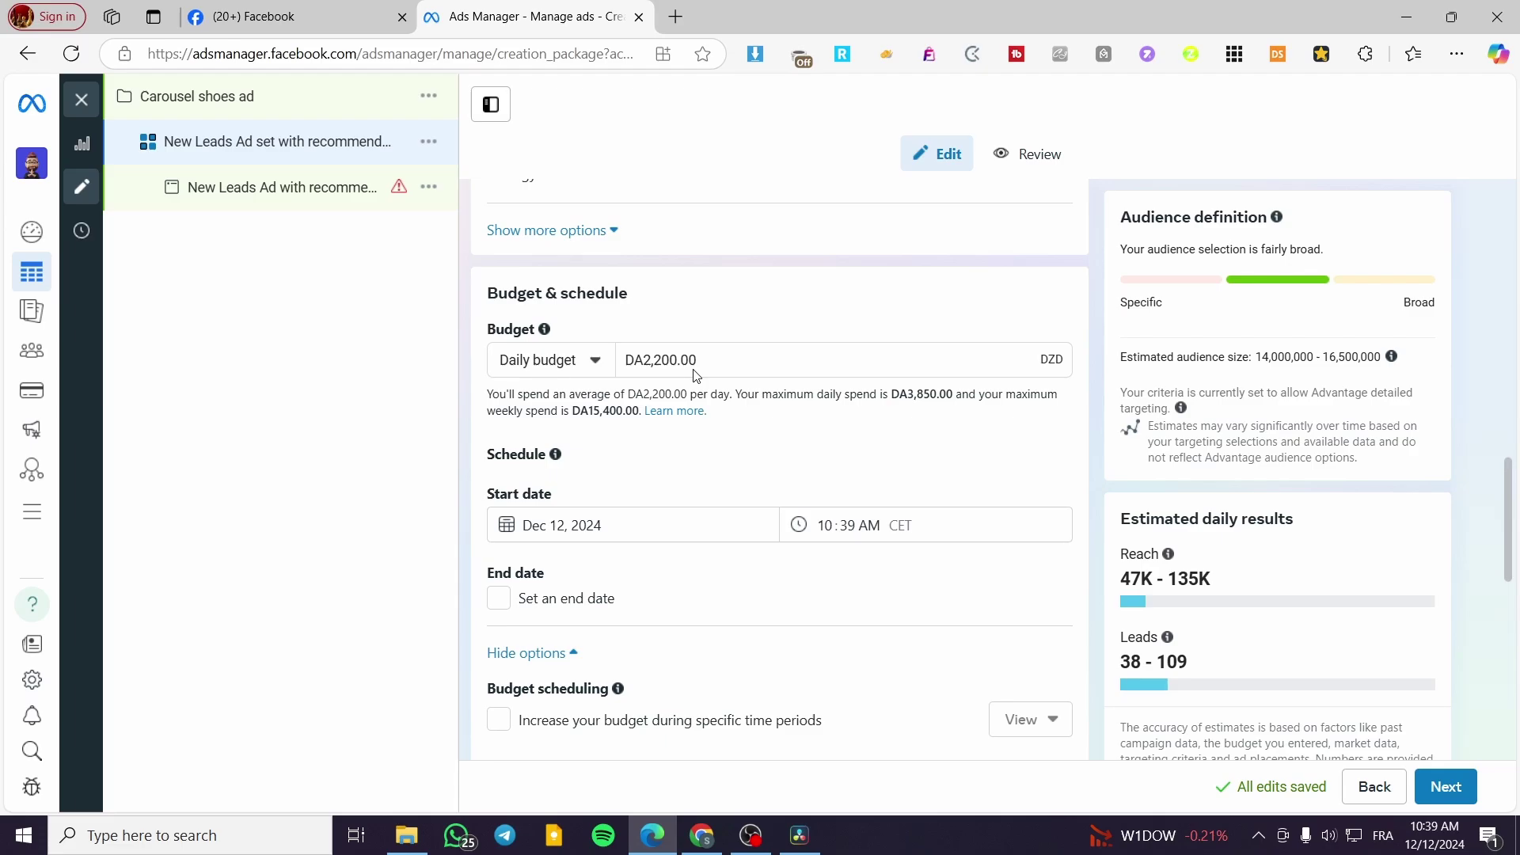
click(696, 360)
drag(697, 360, 544, 363)
text(10)
click(669, 322)
text(1)
click(529, 408)
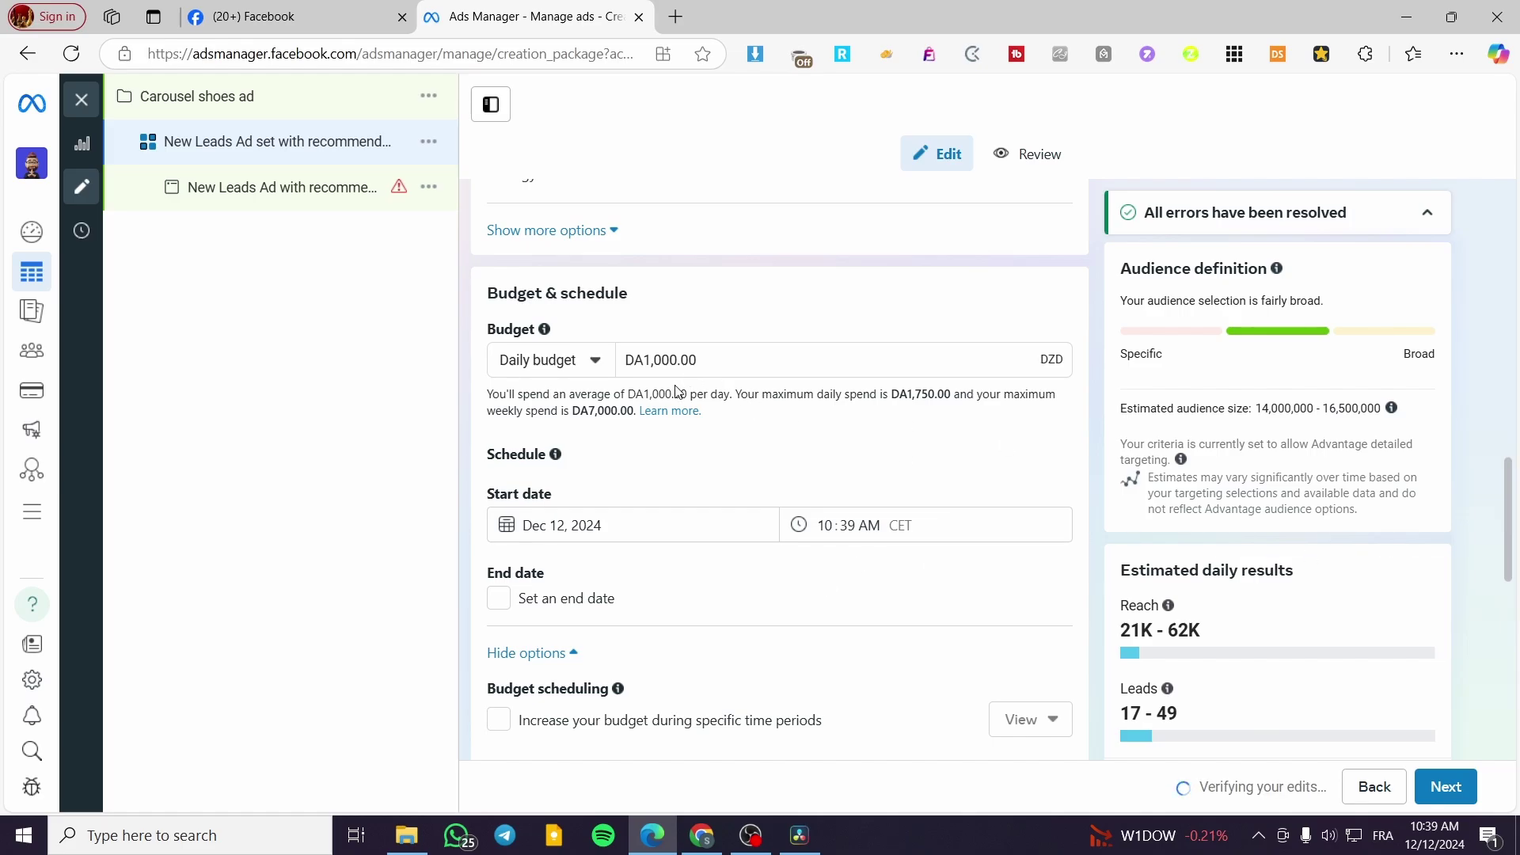
scroll(544, 467, down, 3)
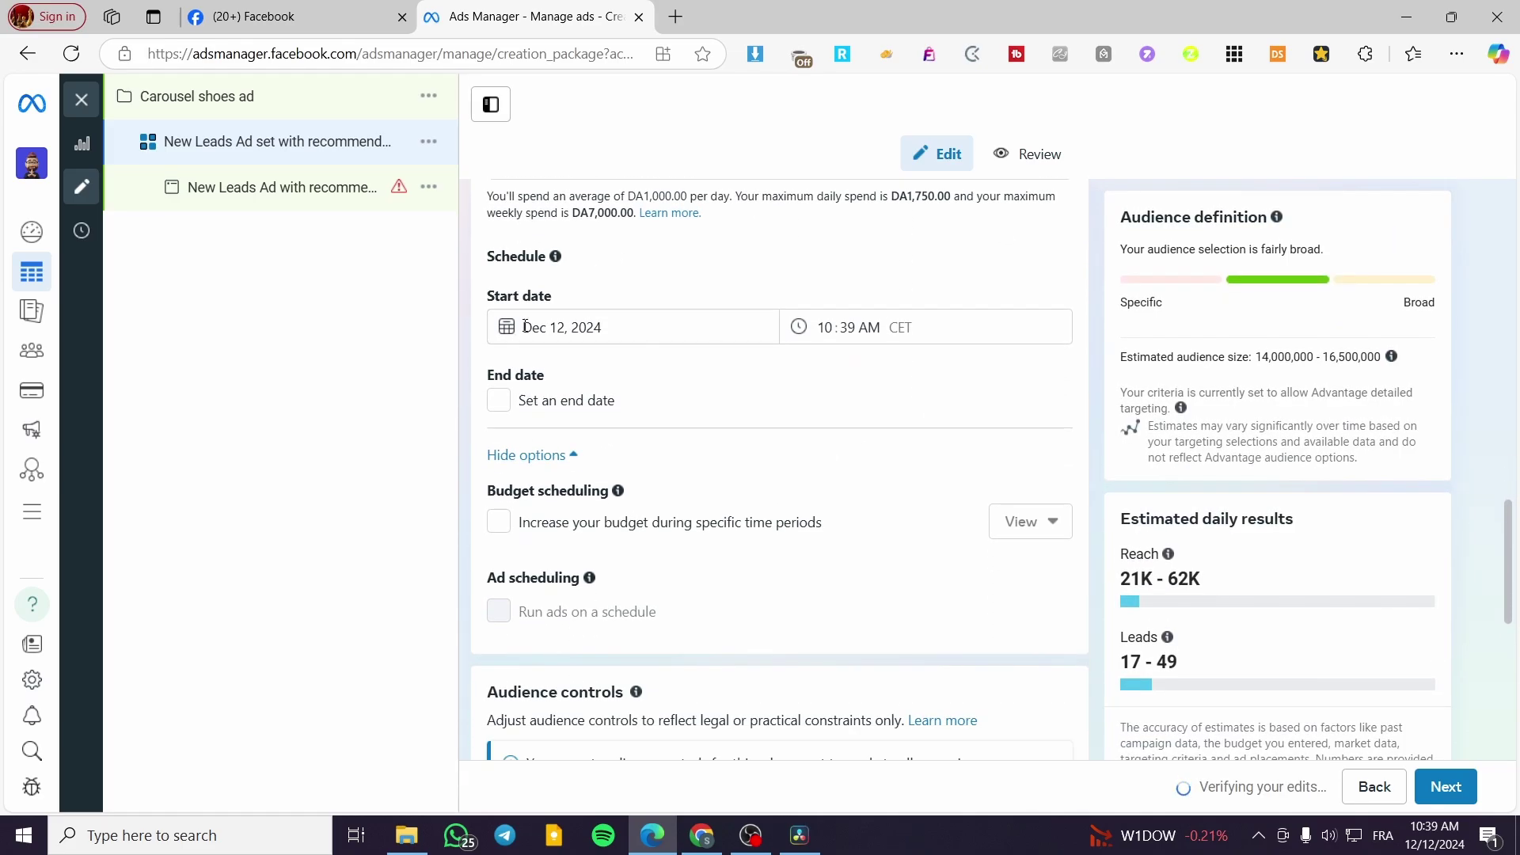
Step: Add an ad set end date of December 14, 2024 with an 11:59 PM end time
click(499, 401)
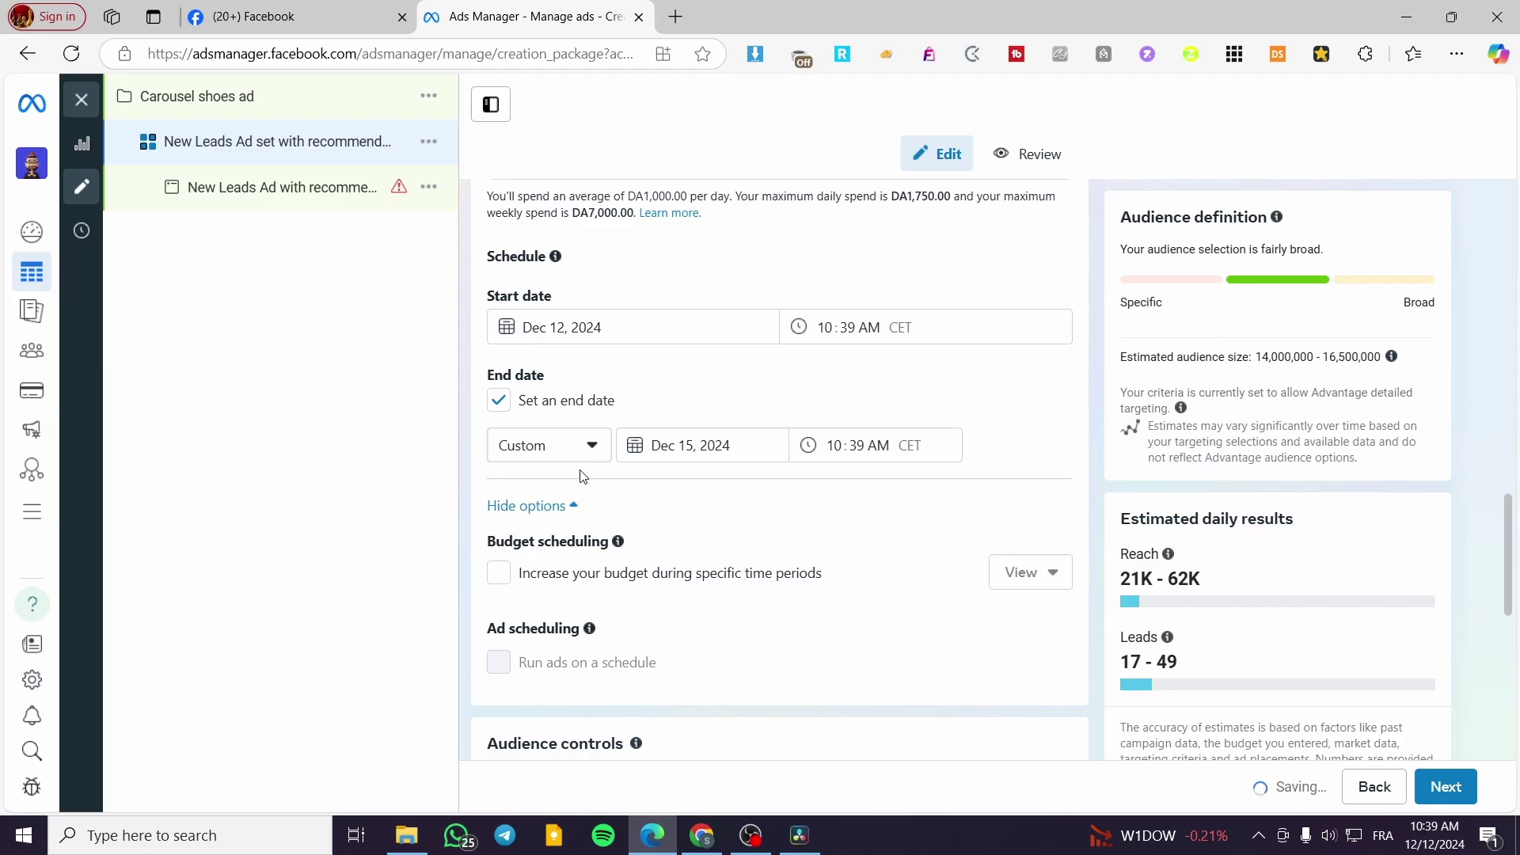
click(727, 448)
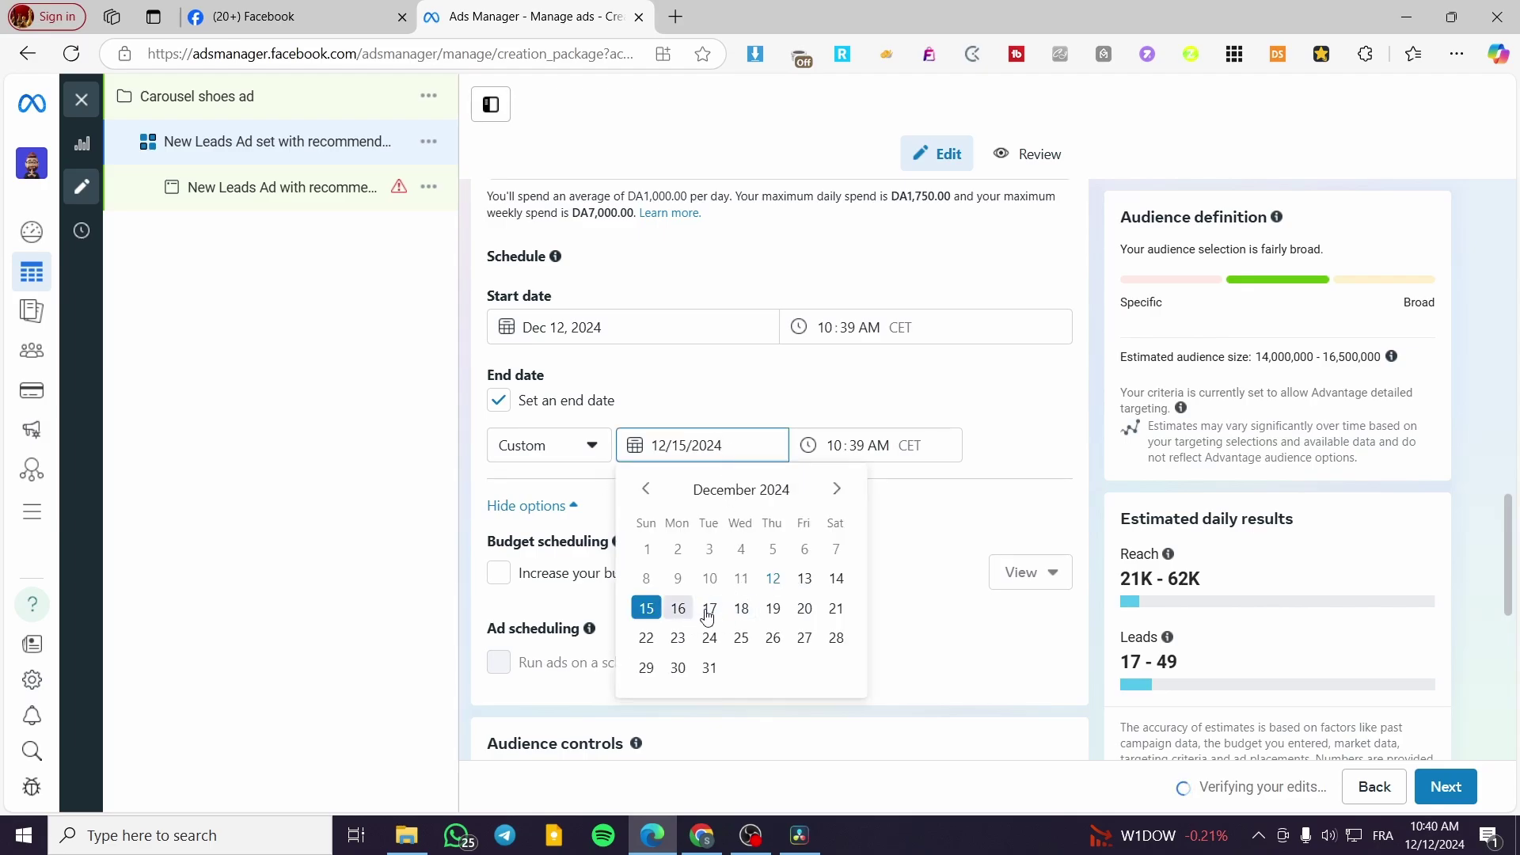
click(836, 579)
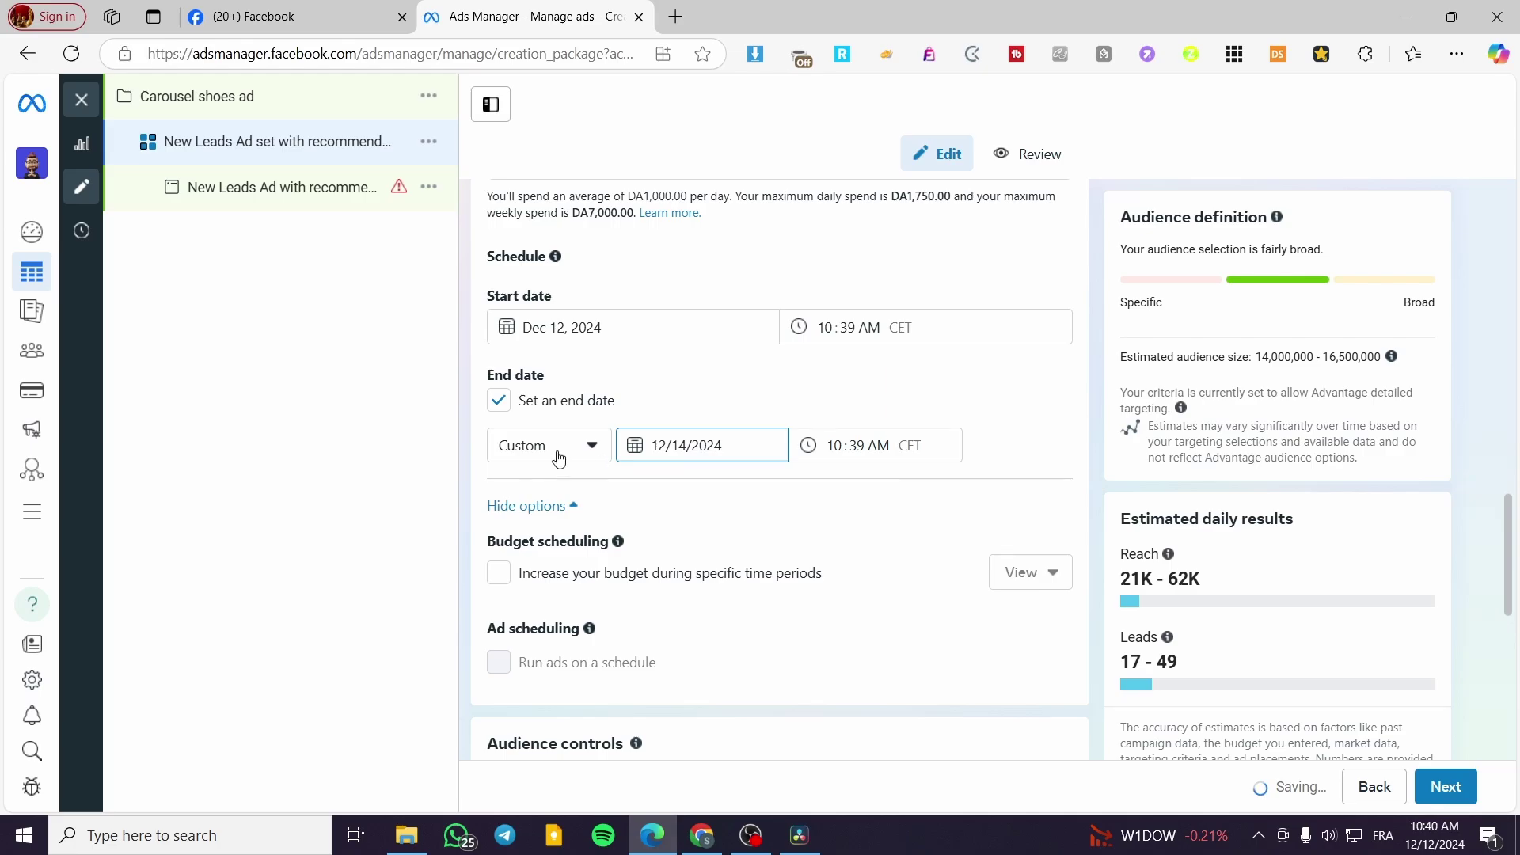
click(844, 449)
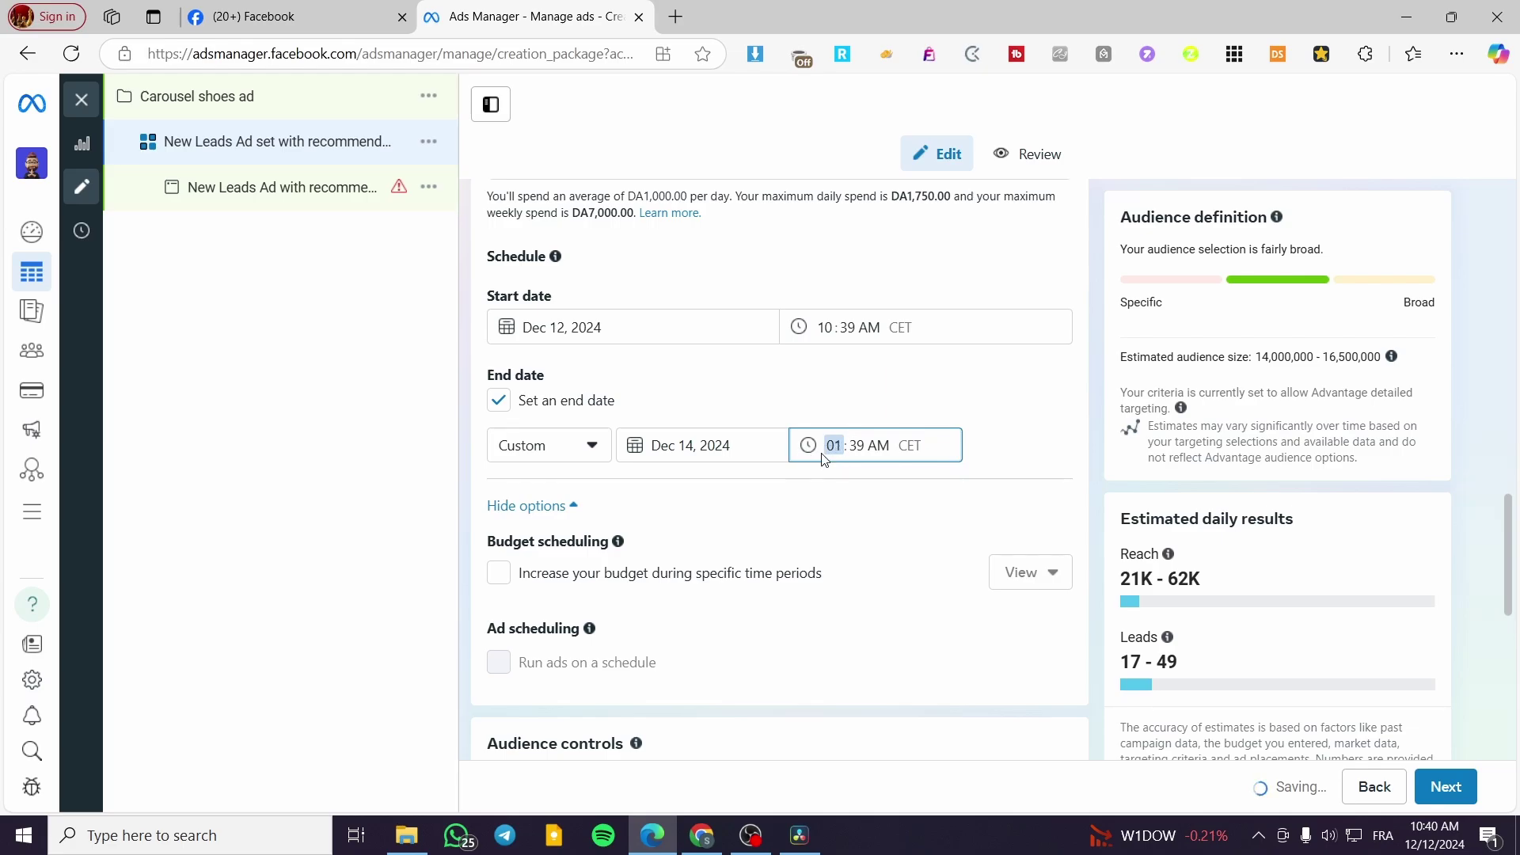
key(Up)
click(856, 446)
text(05)
click(881, 447)
click(400, 463)
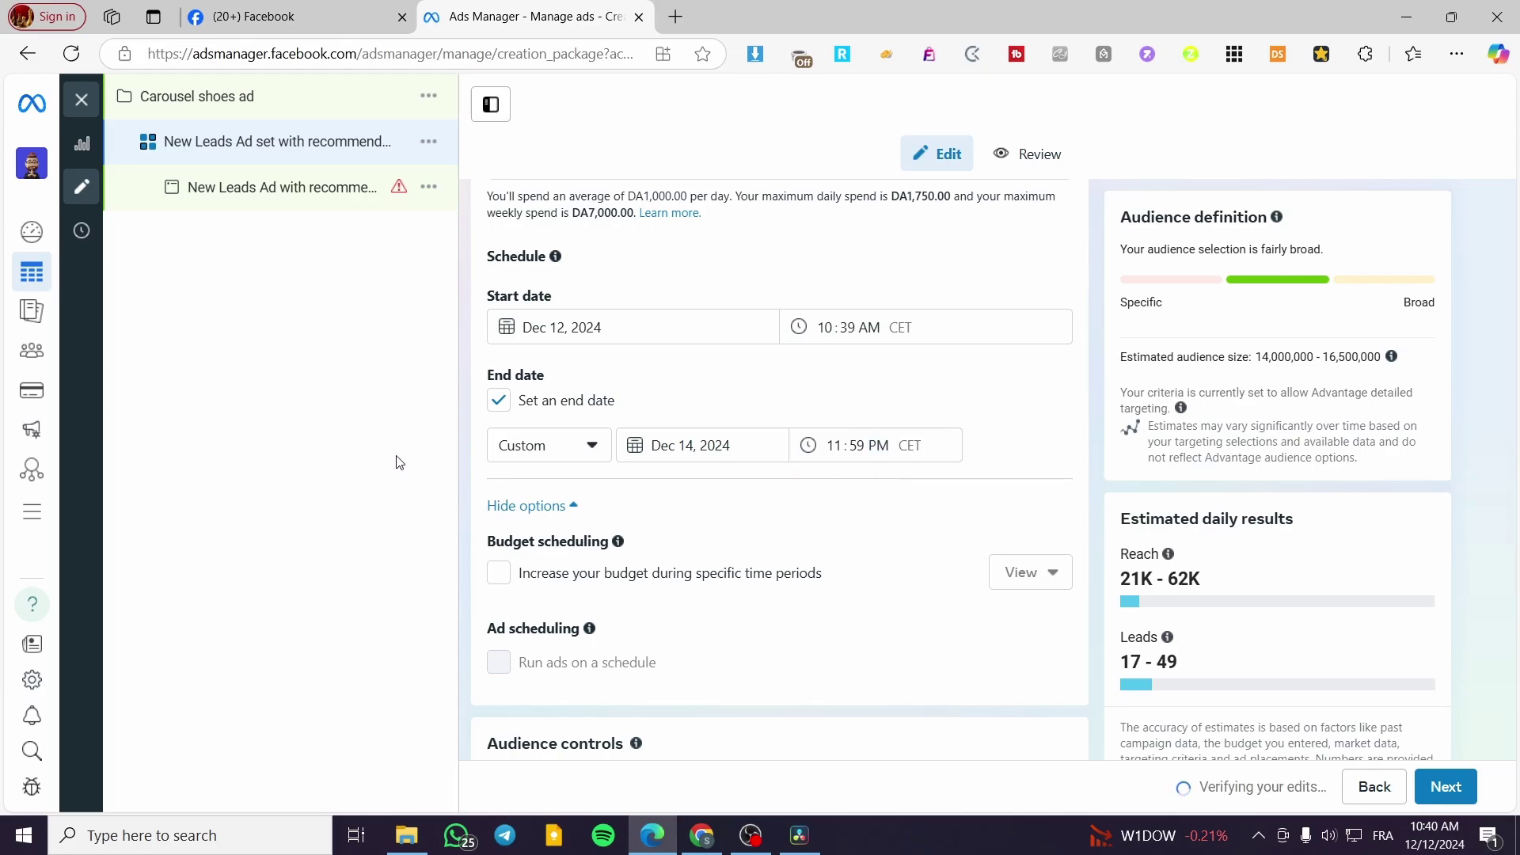
scroll(509, 570, down, 2)
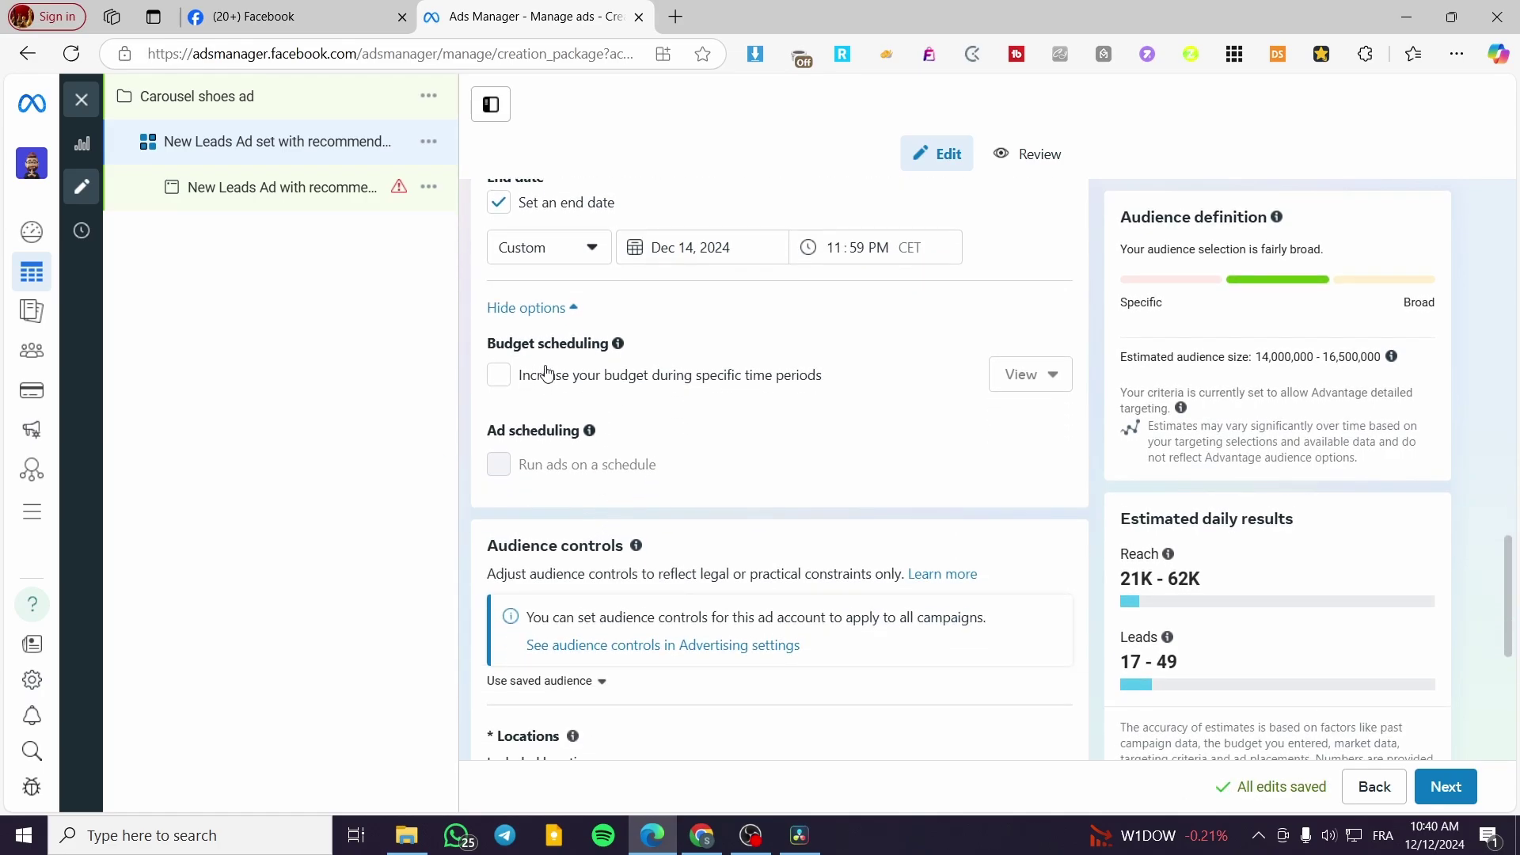
Step: Expand and review the extra audience options such as Minimum age
scroll(617, 362, down, 3)
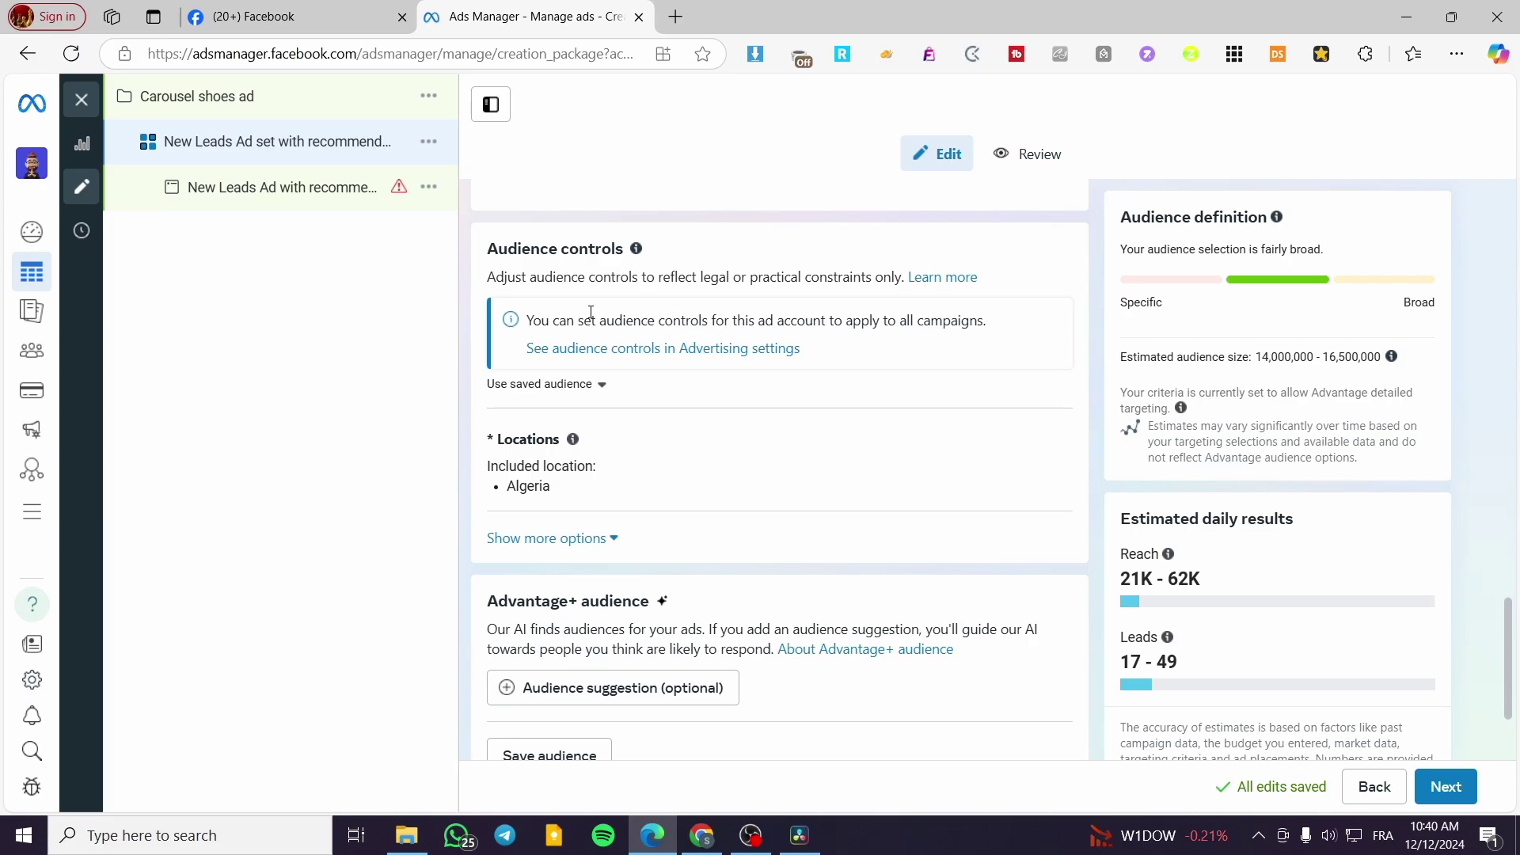
scroll(617, 272, down, 3)
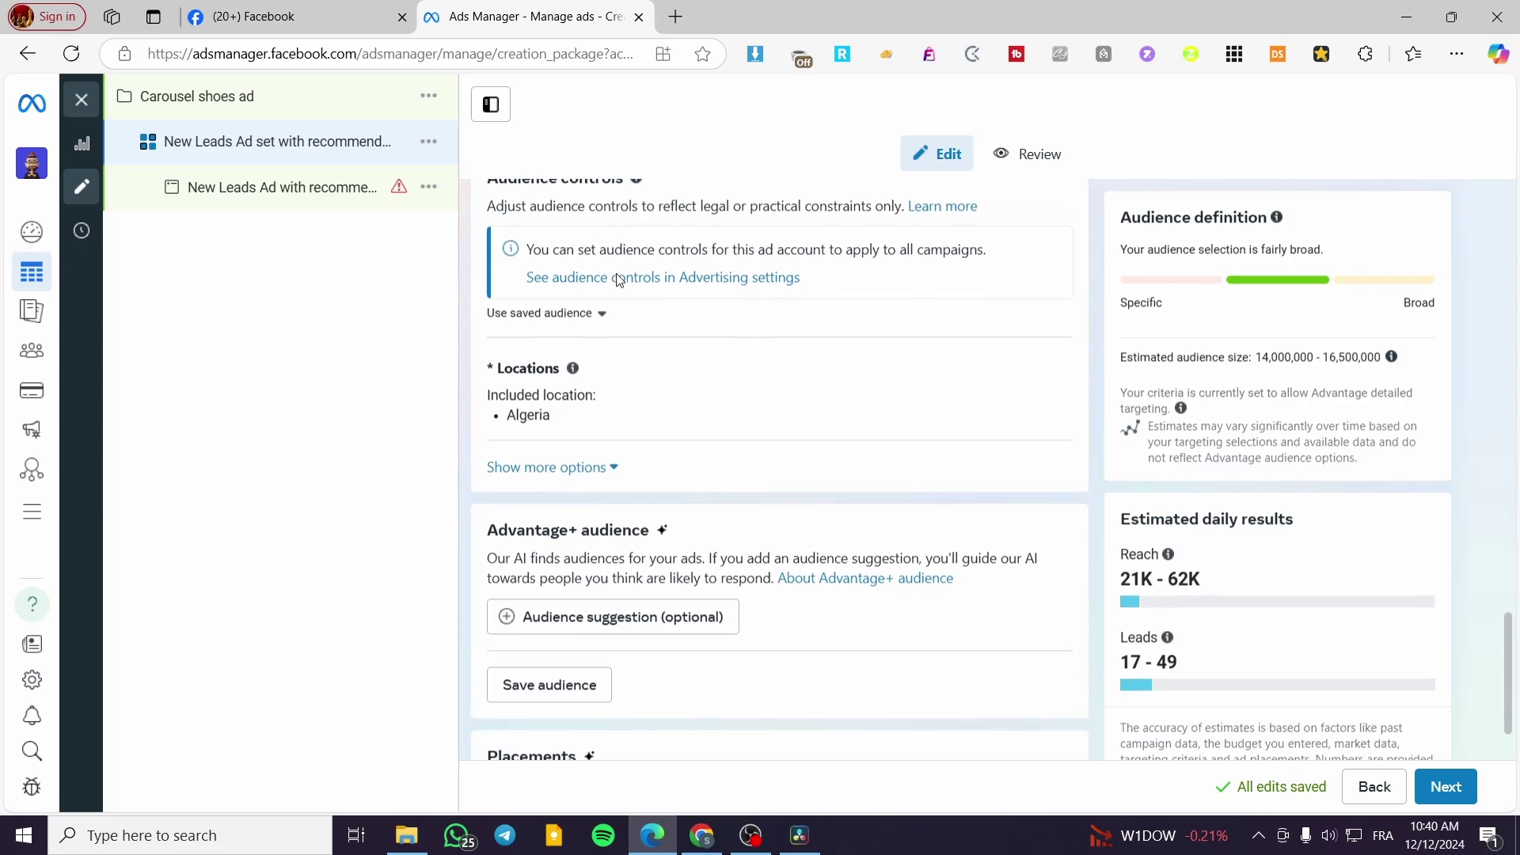
click(592, 342)
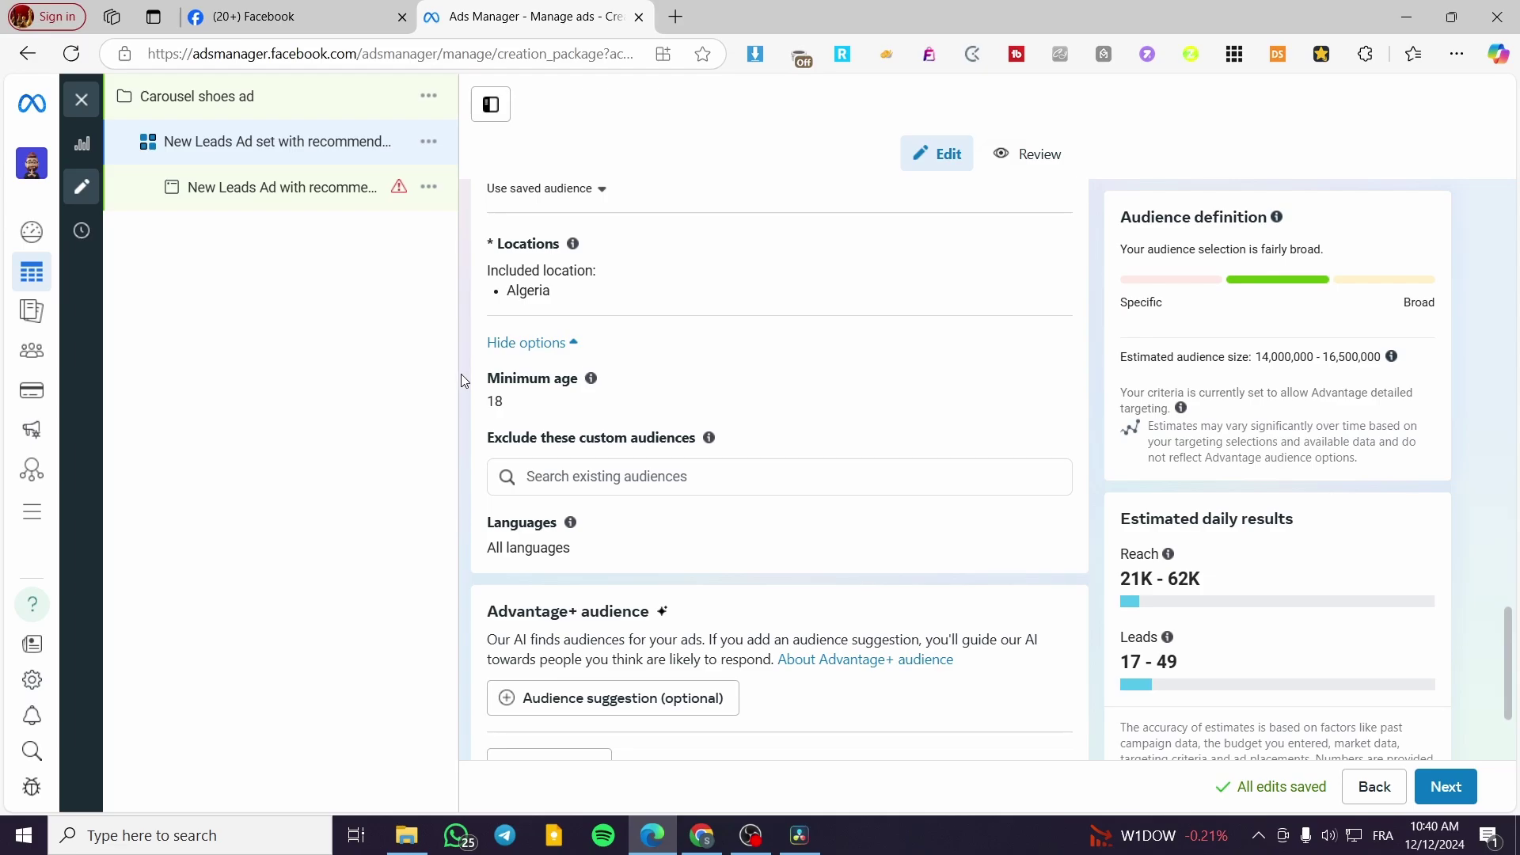
scroll(495, 374, down, 1)
scroll(528, 326, up, 1)
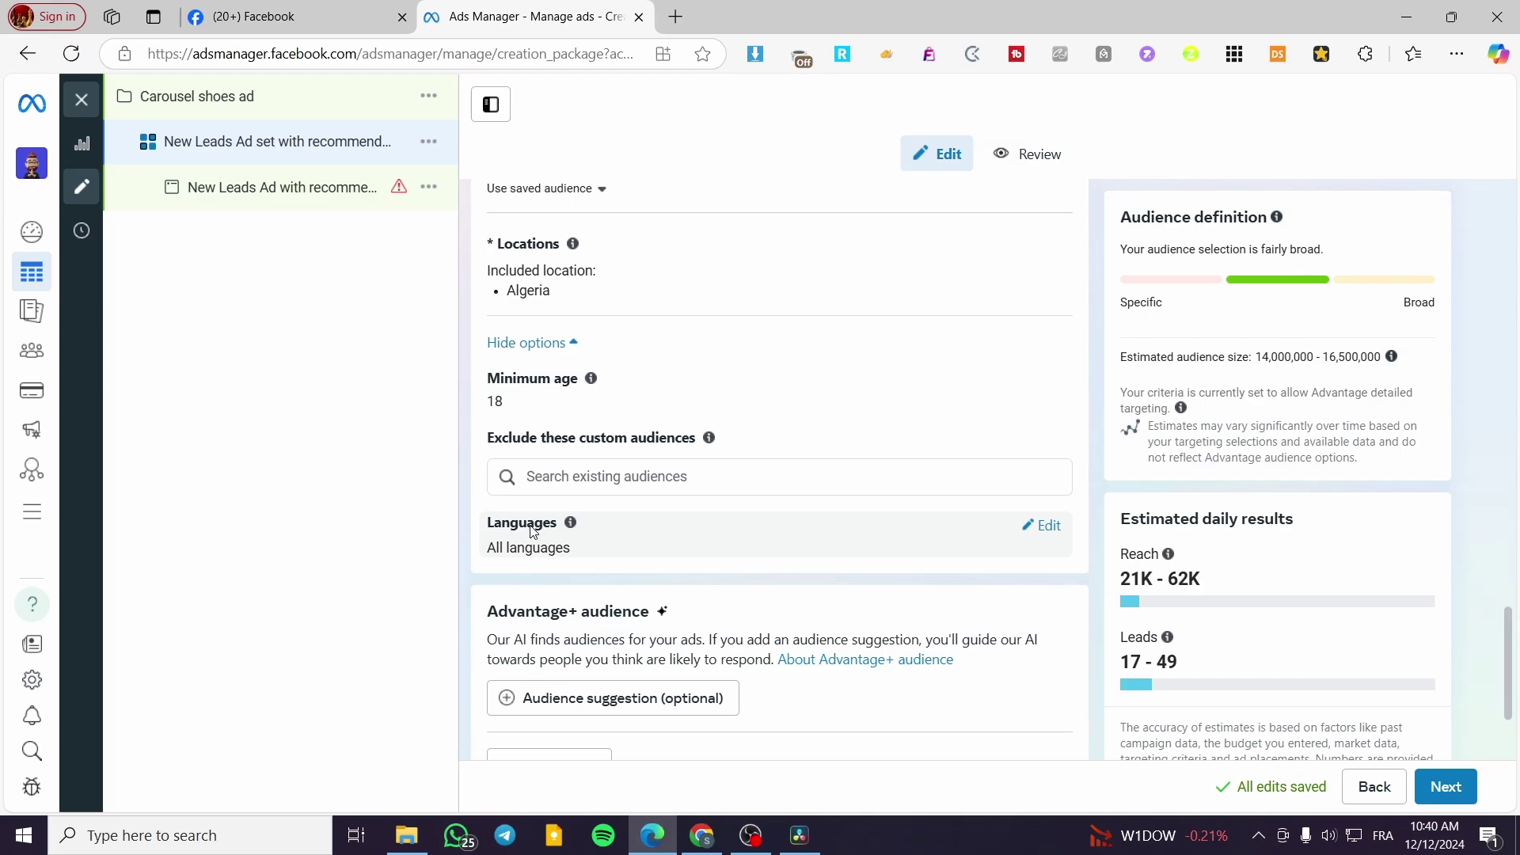
scroll(703, 516, up, 1)
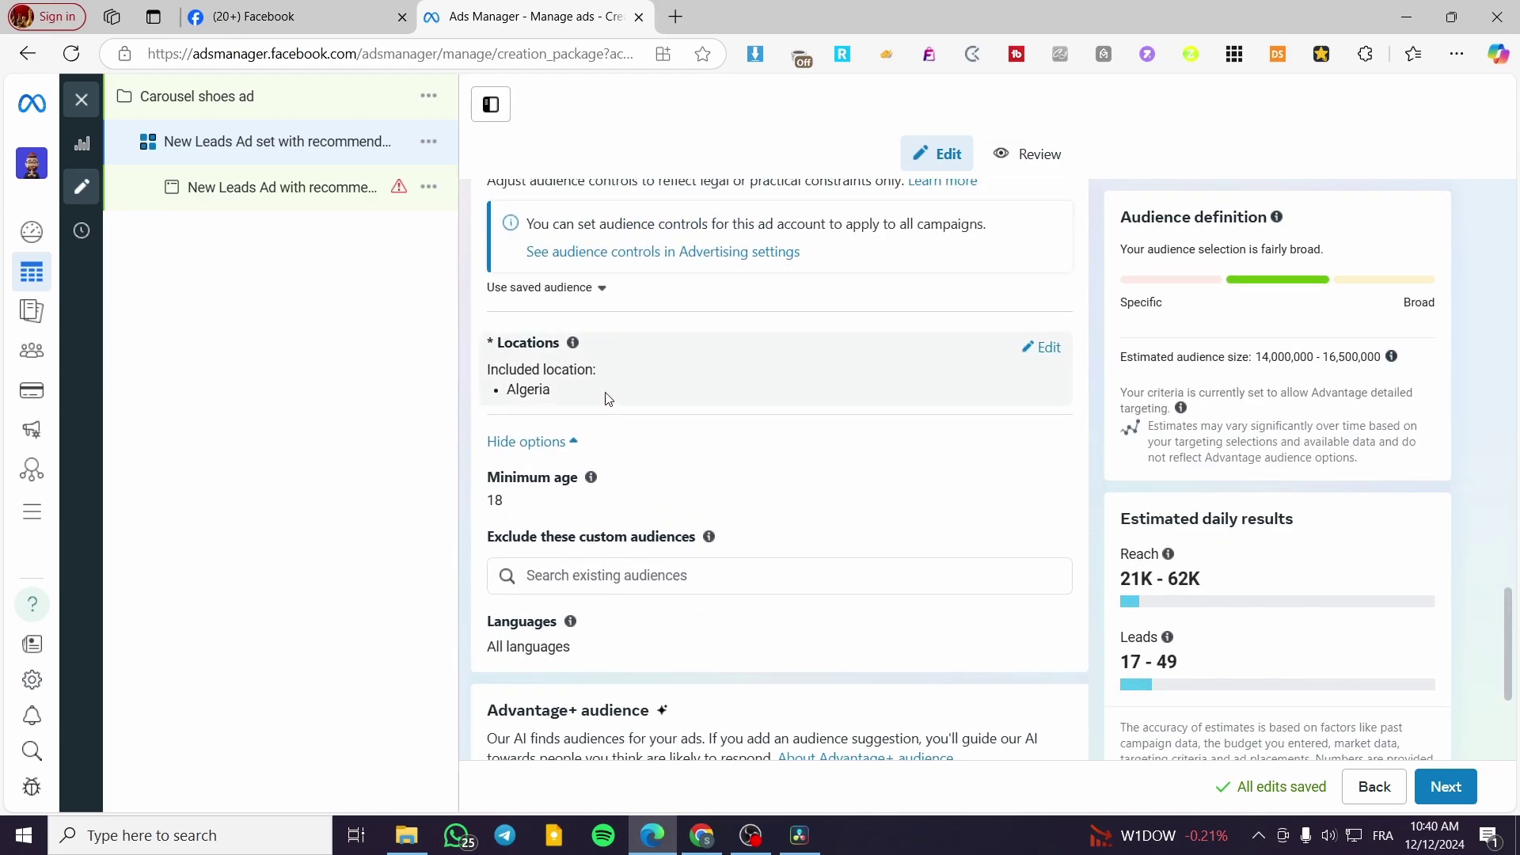
scroll(1046, 346, down, 3)
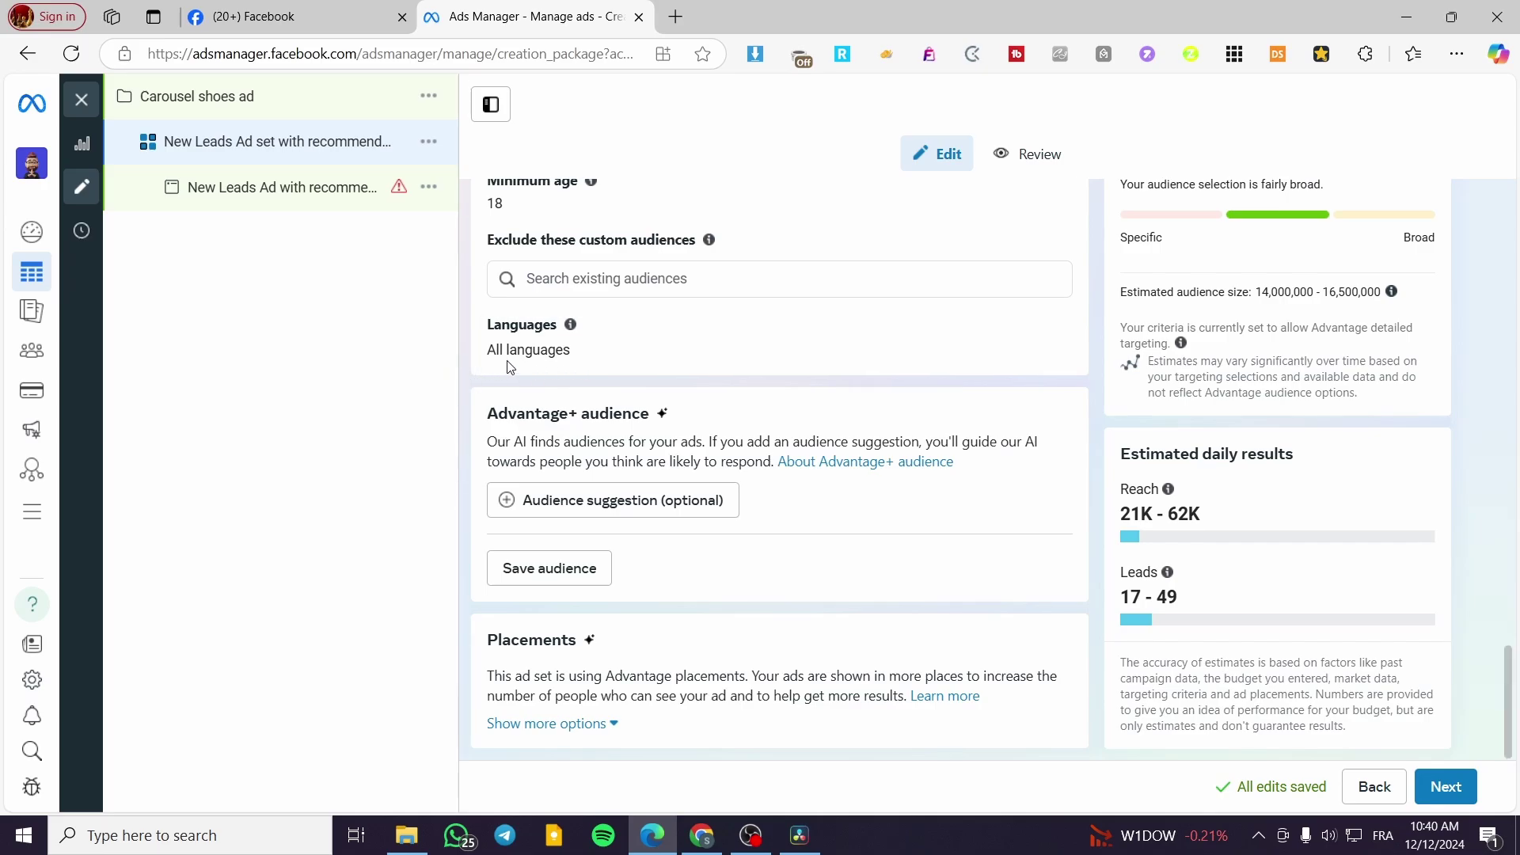
scroll(523, 348, down, 1)
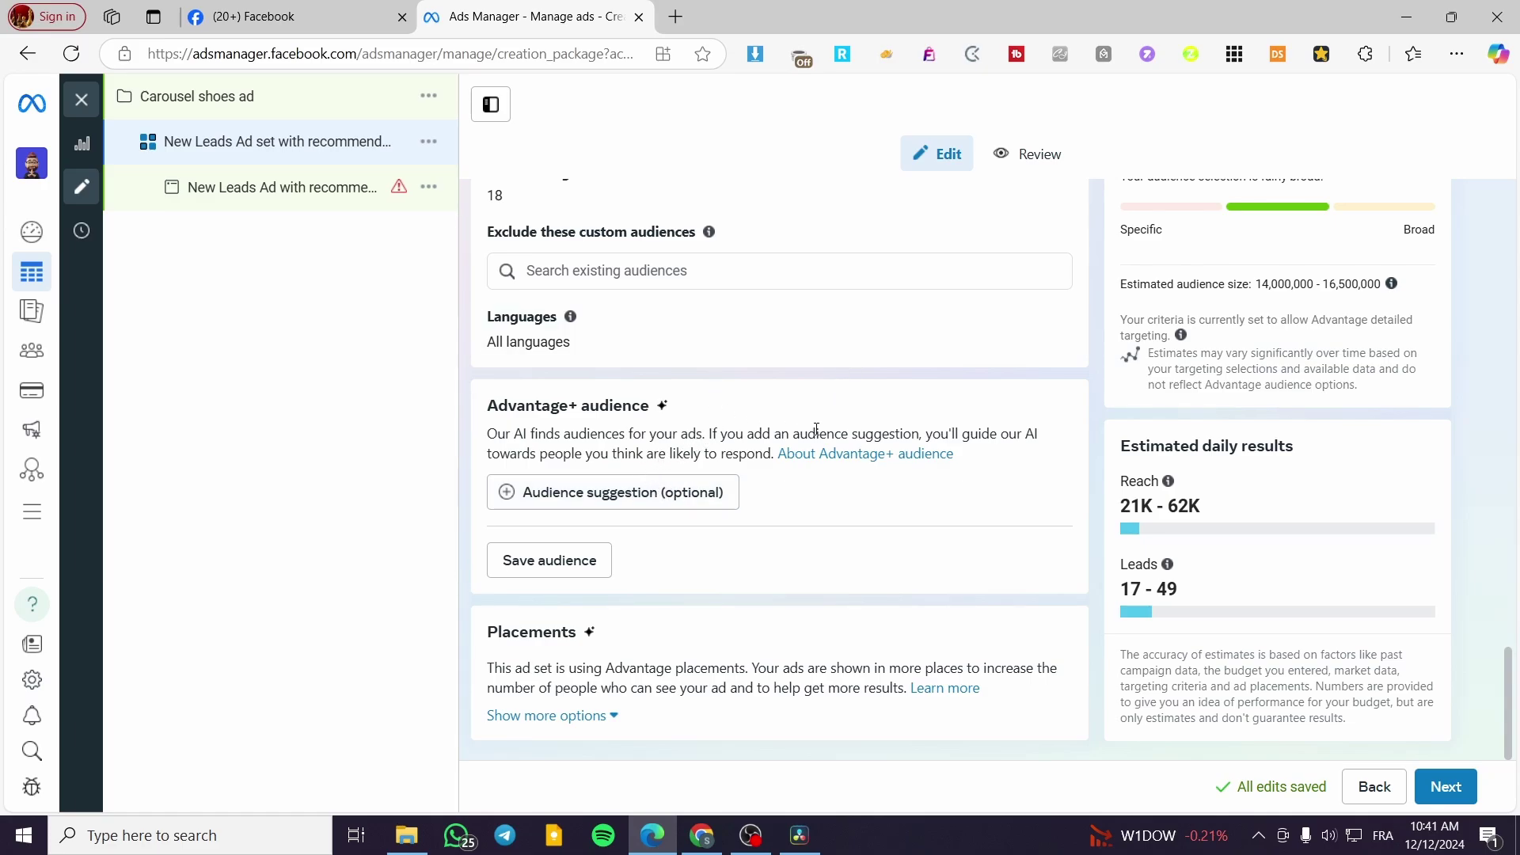
Step: Reveal the extra placement and brand safety options, then continue to the ad level
click(611, 718)
scroll(781, 486, down, 3)
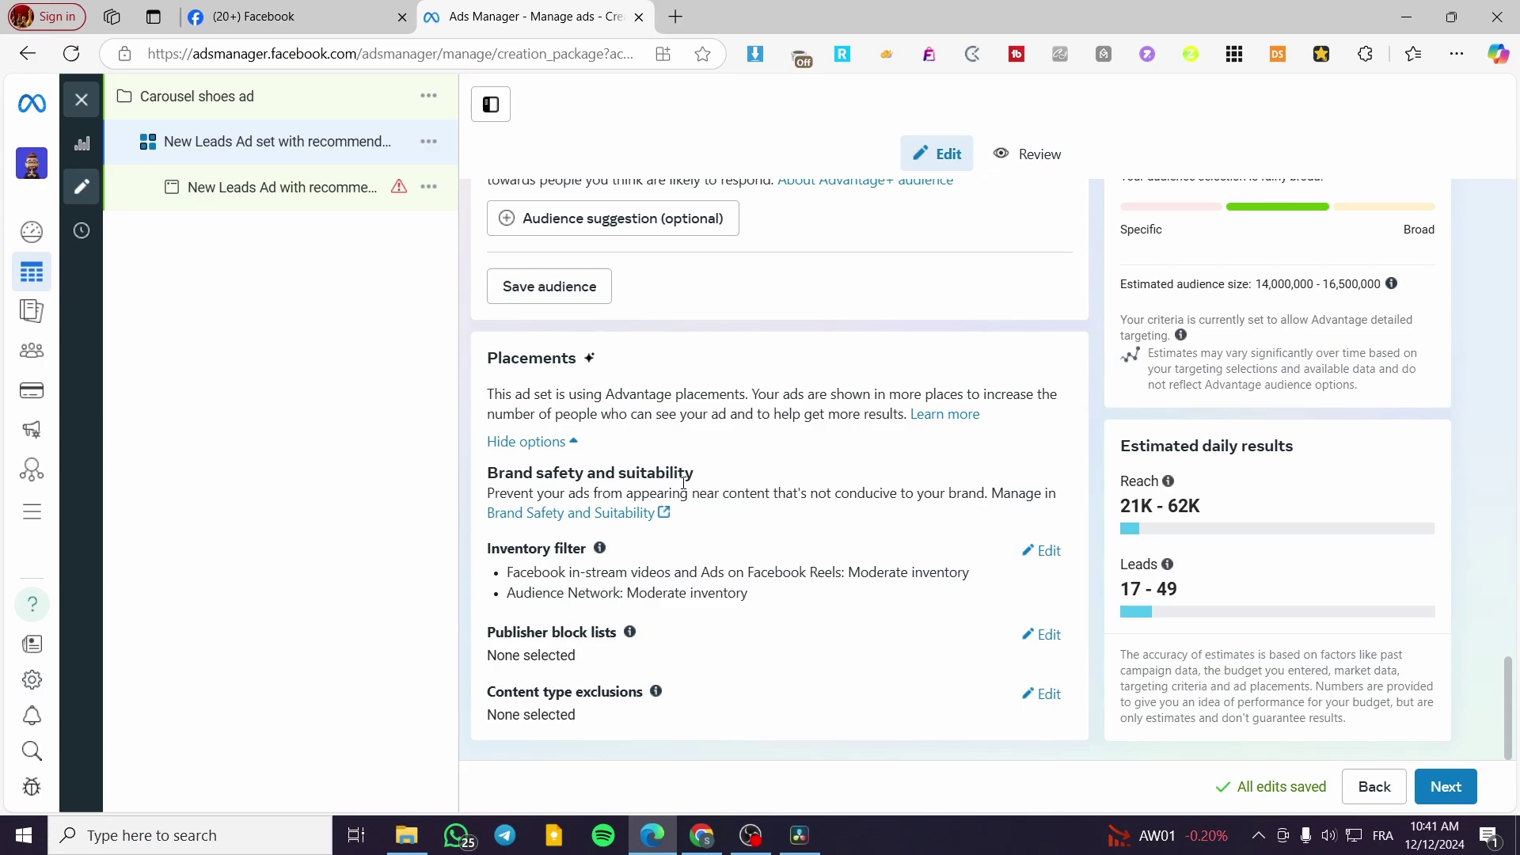
click(1422, 800)
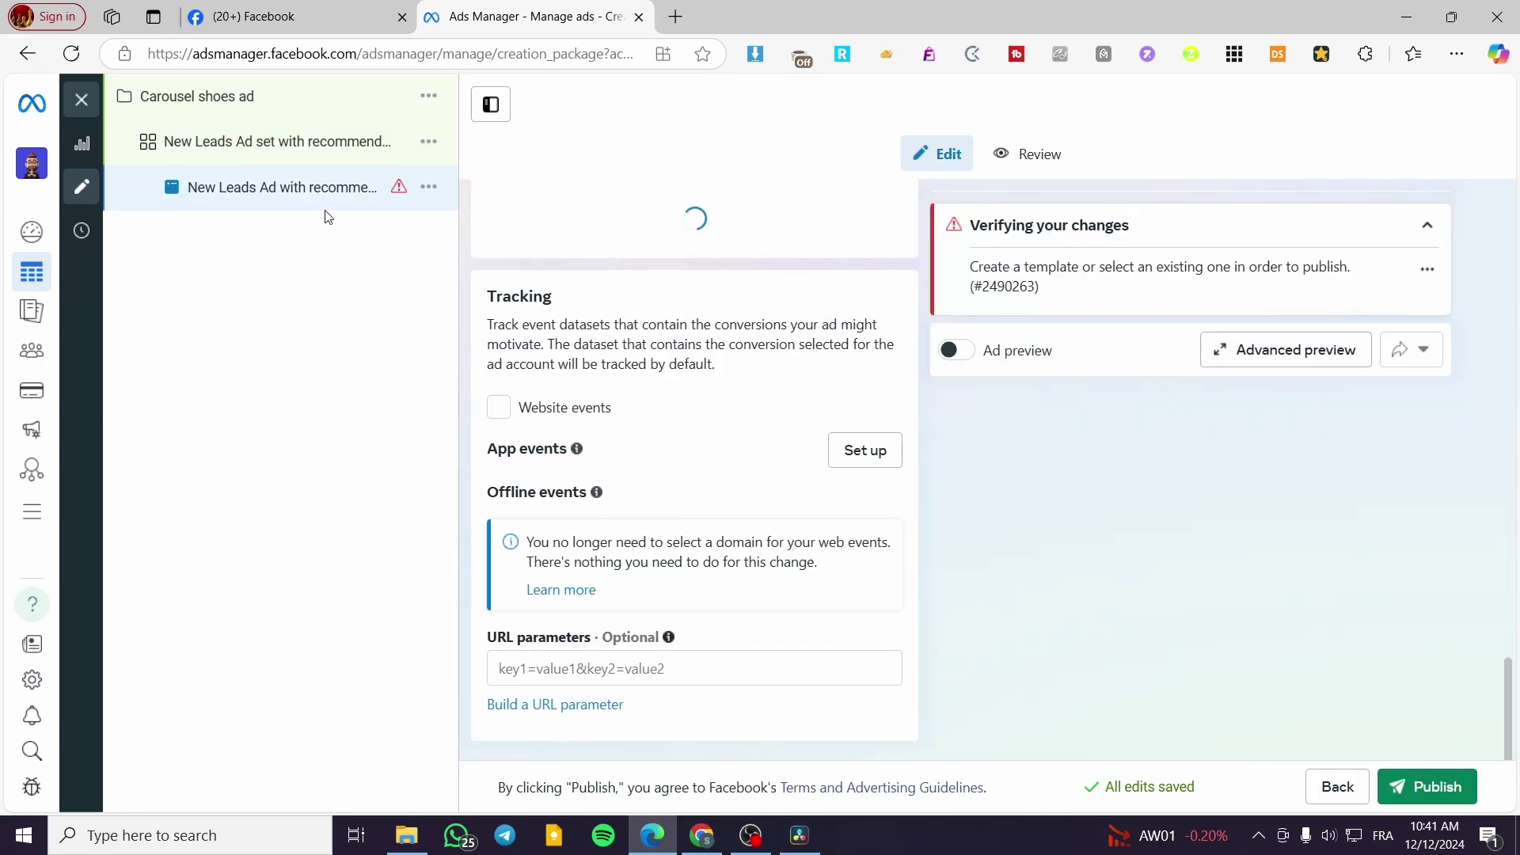
Step: Replace the current ad name with 'Shoe Carousel'
scroll(712, 468, up, 15)
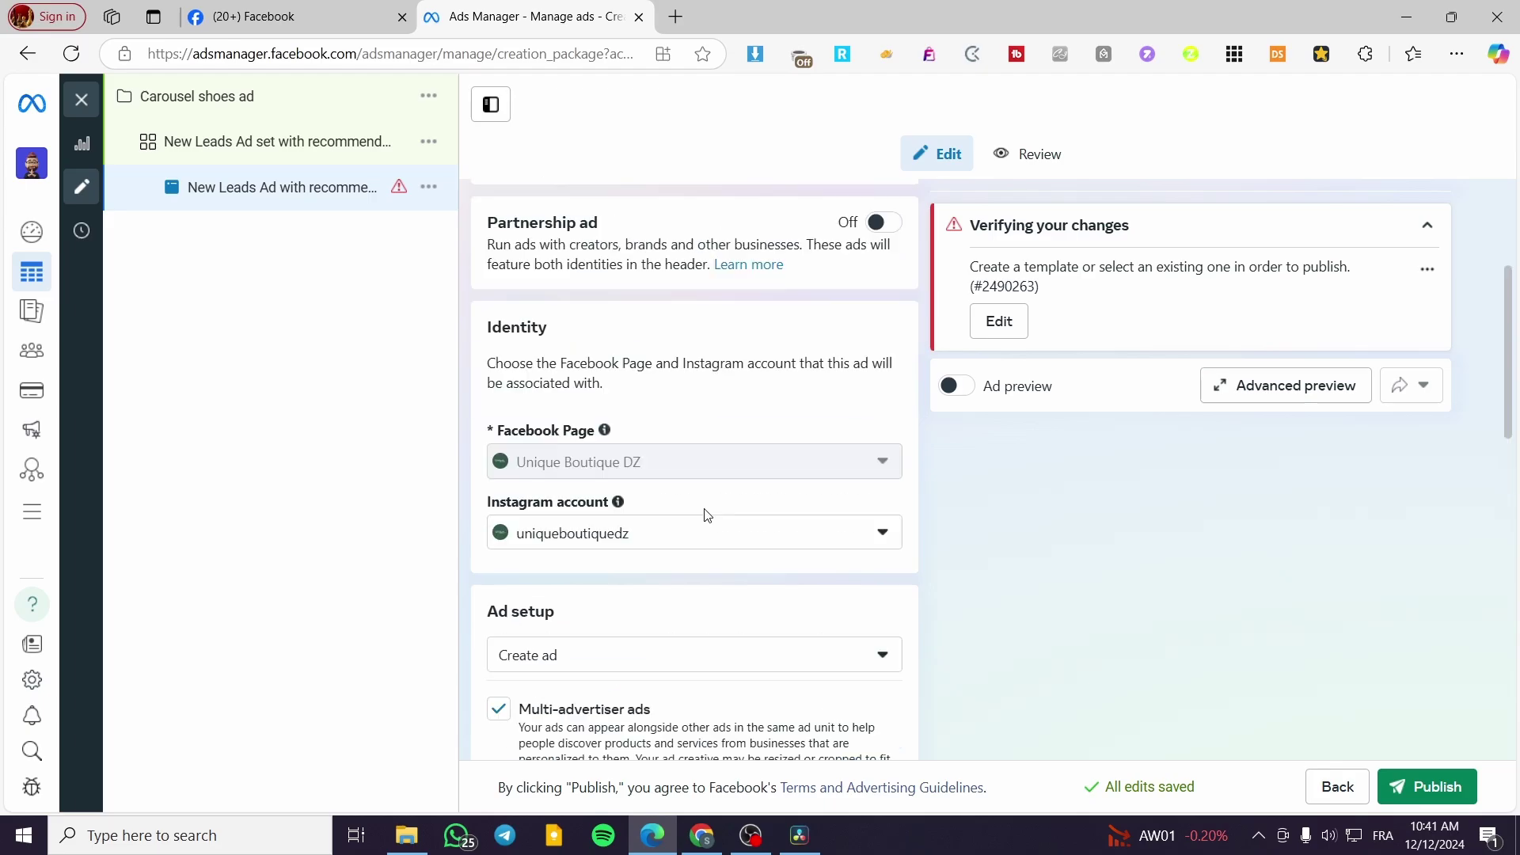
click(631, 442)
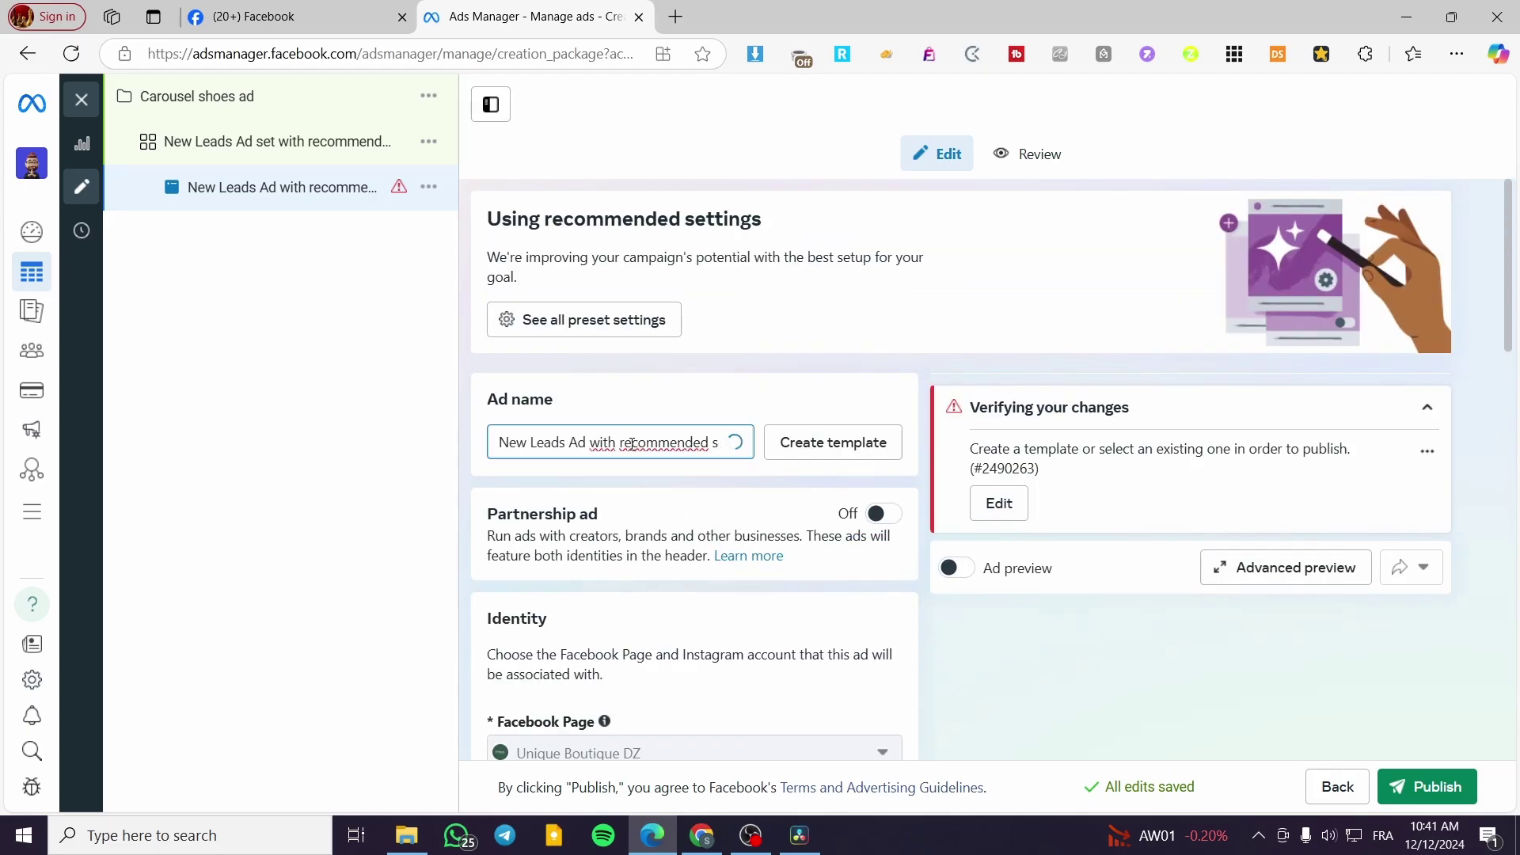
triple_click(631, 442)
text(S)
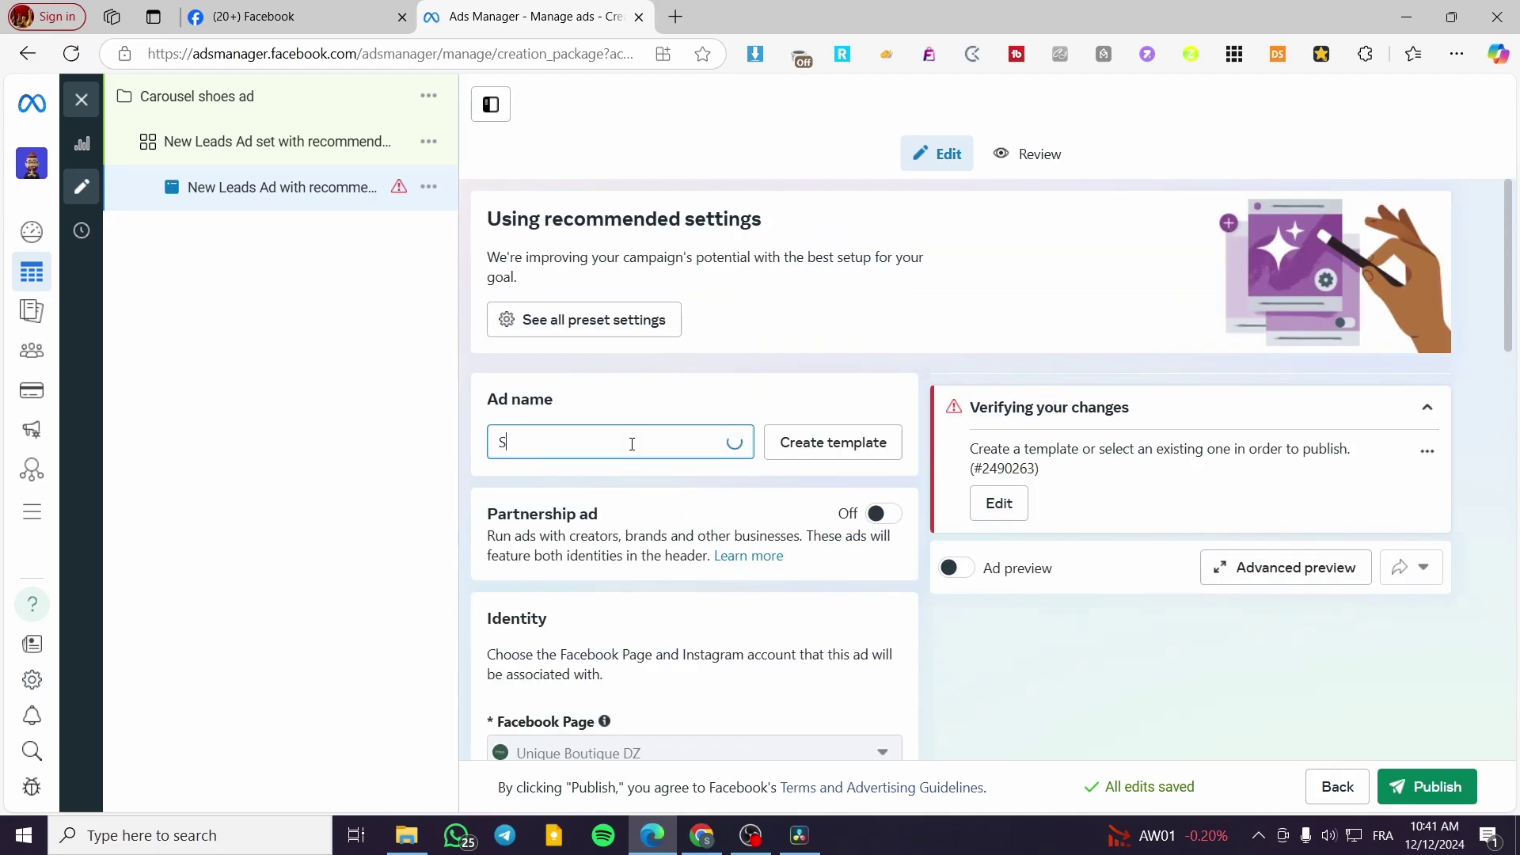
text(hoe Carousel)
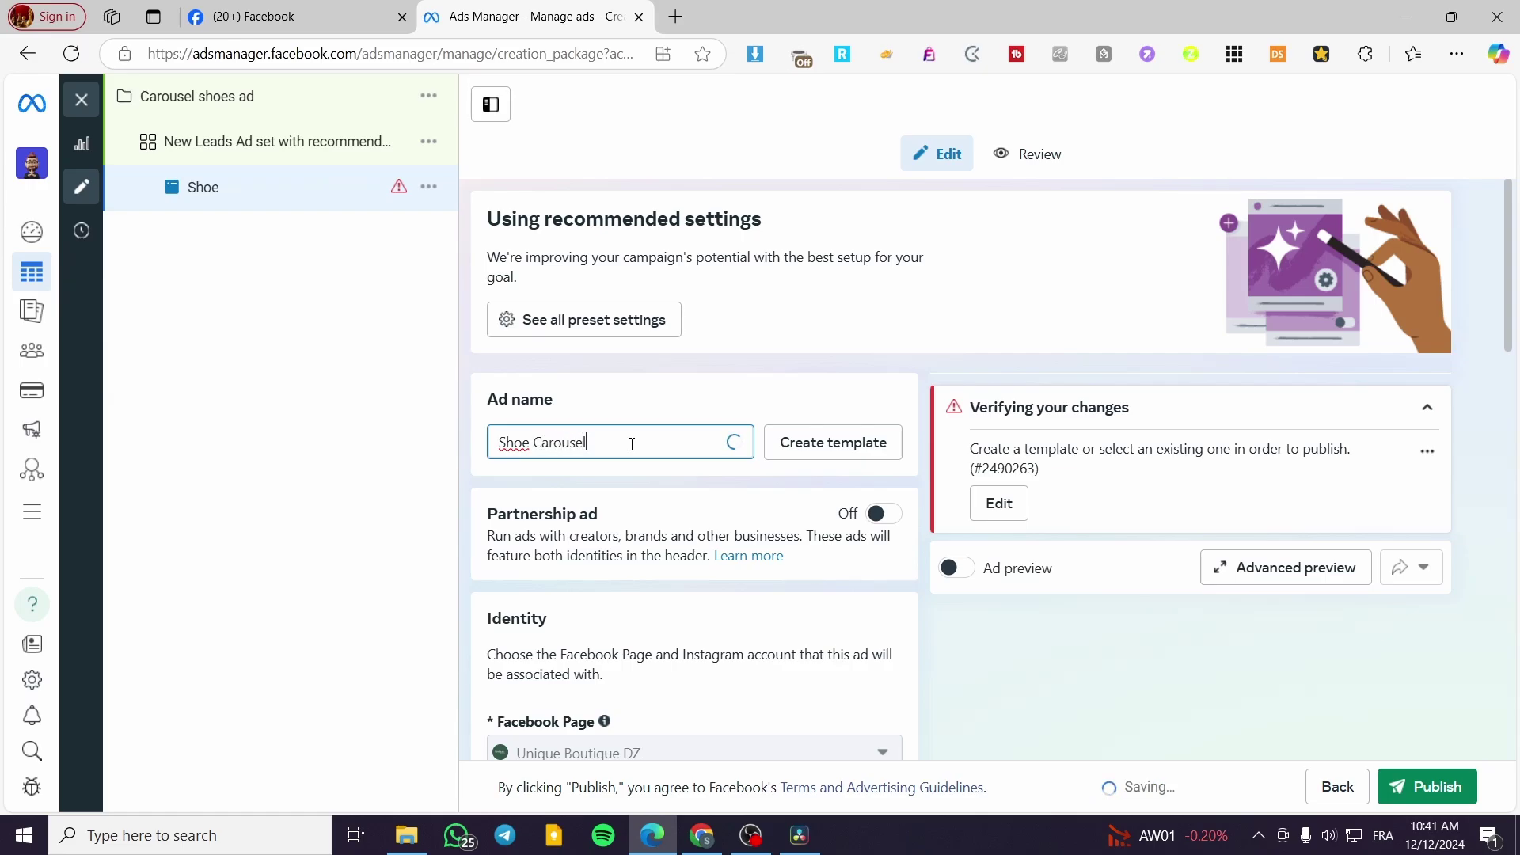
click(353, 543)
Step: Check the Instagram account list and keep the same account selected
scroll(584, 546, down, 3)
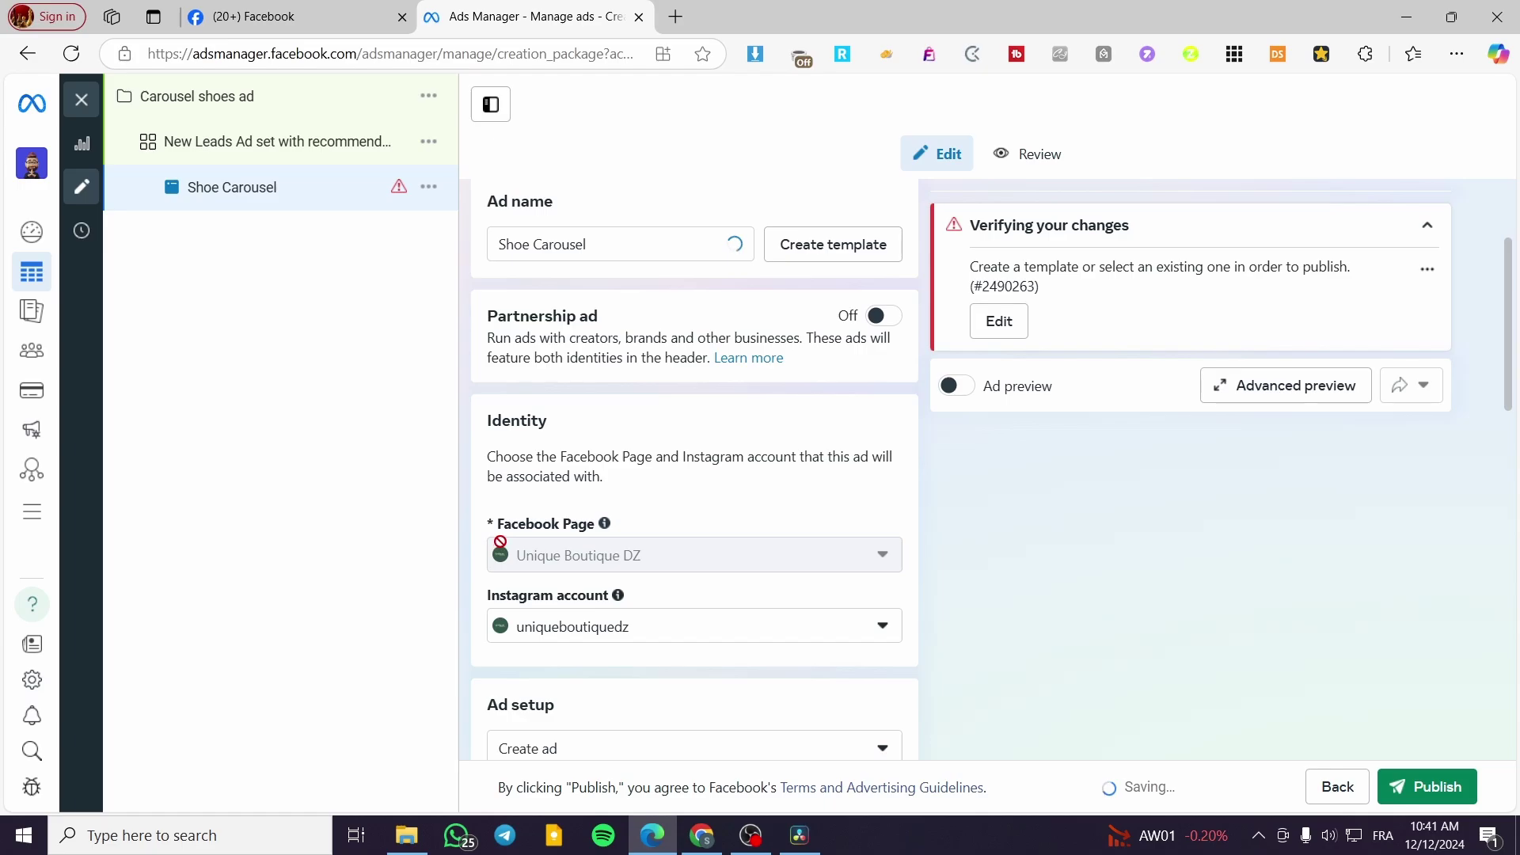
click(579, 633)
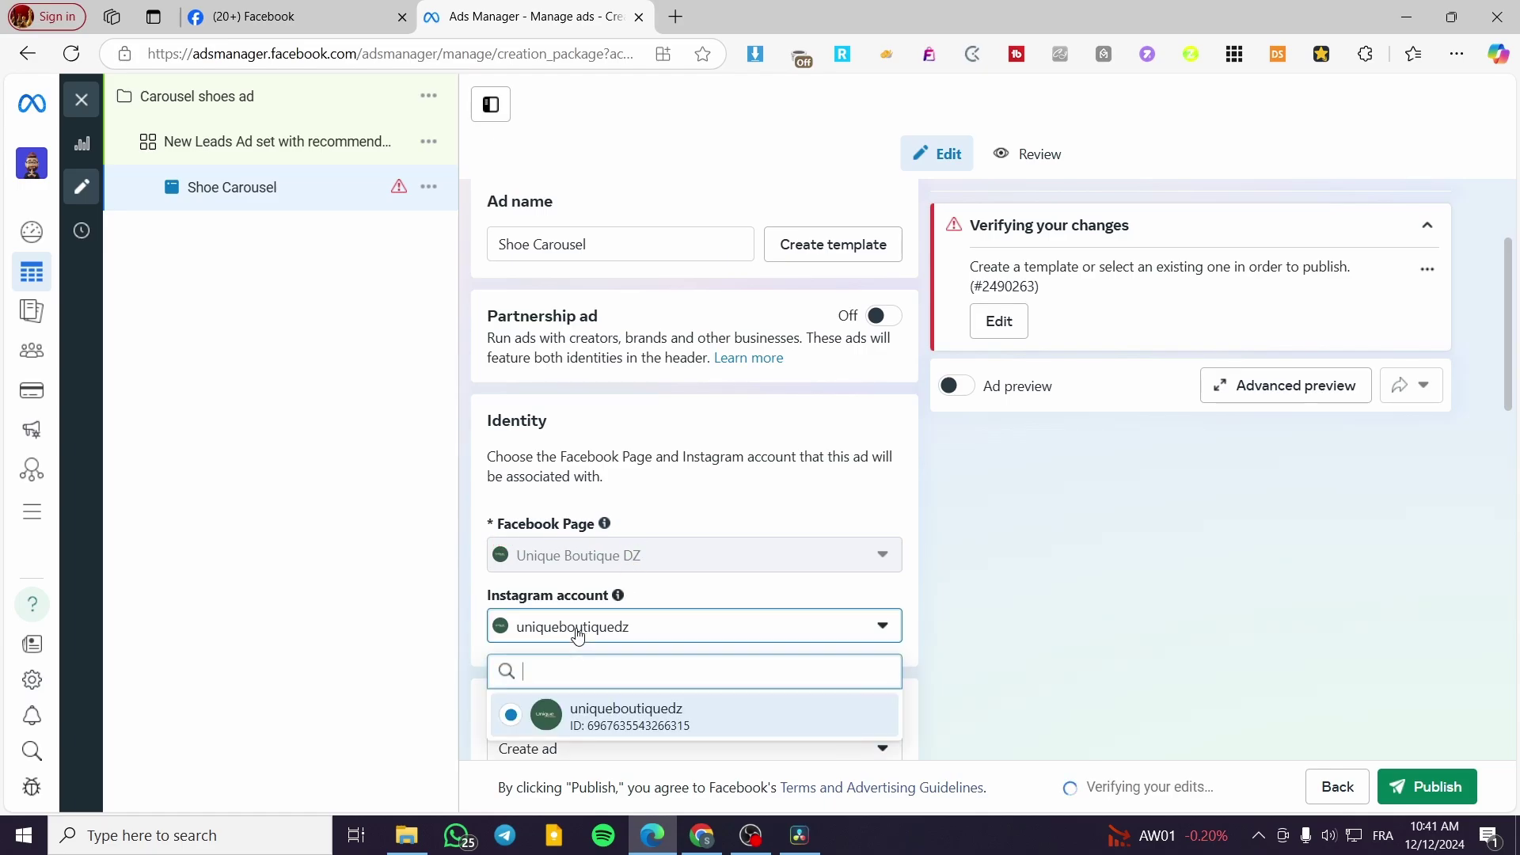
click(578, 634)
scroll(875, 617, down, 1)
scroll(875, 616, down, 3)
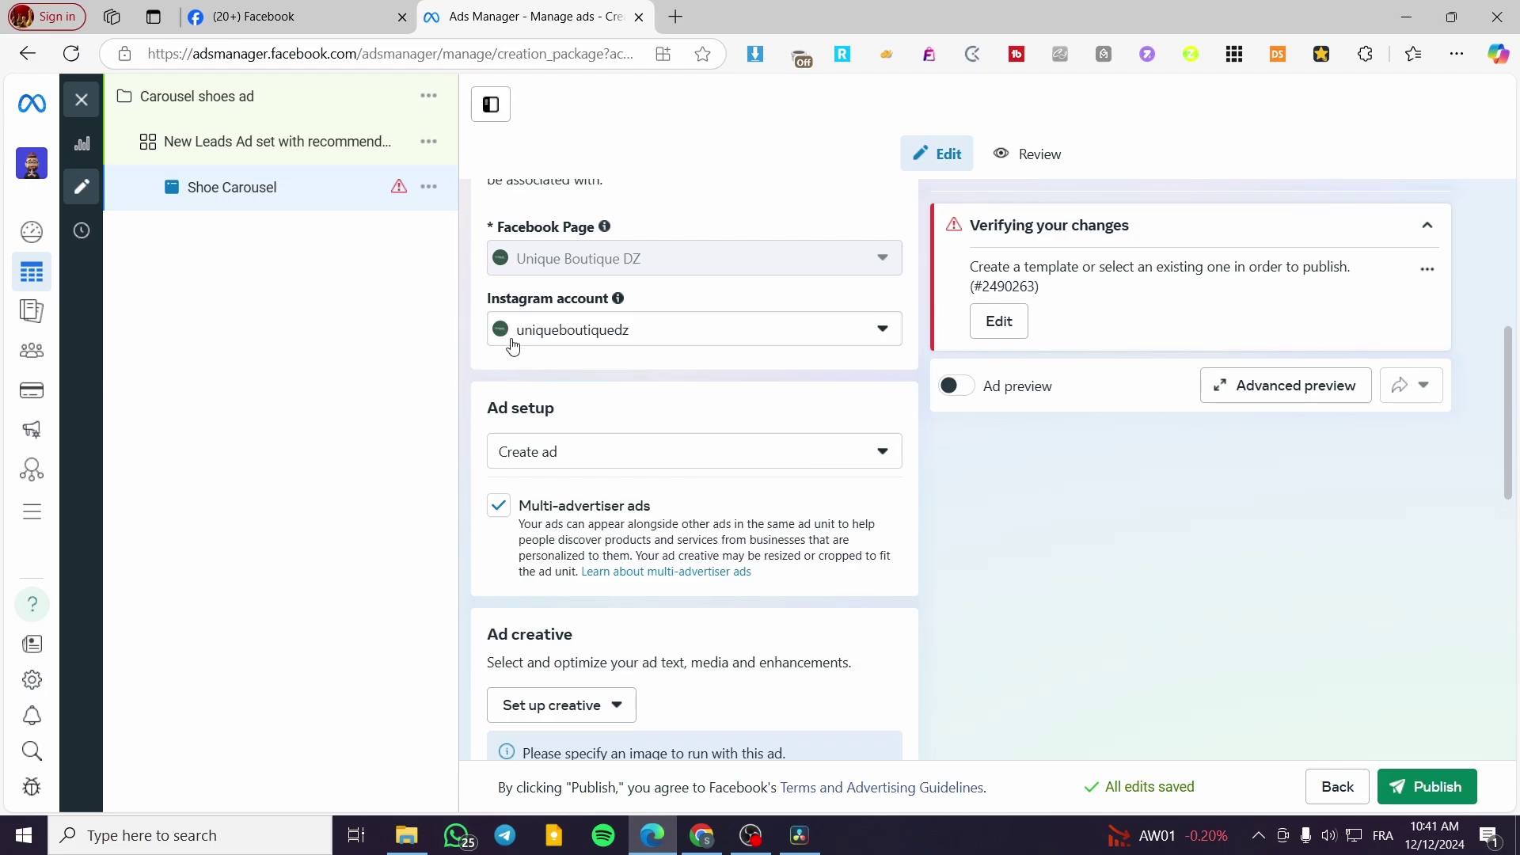
click(608, 335)
click(401, 367)
scroll(713, 326, down, 3)
click(639, 264)
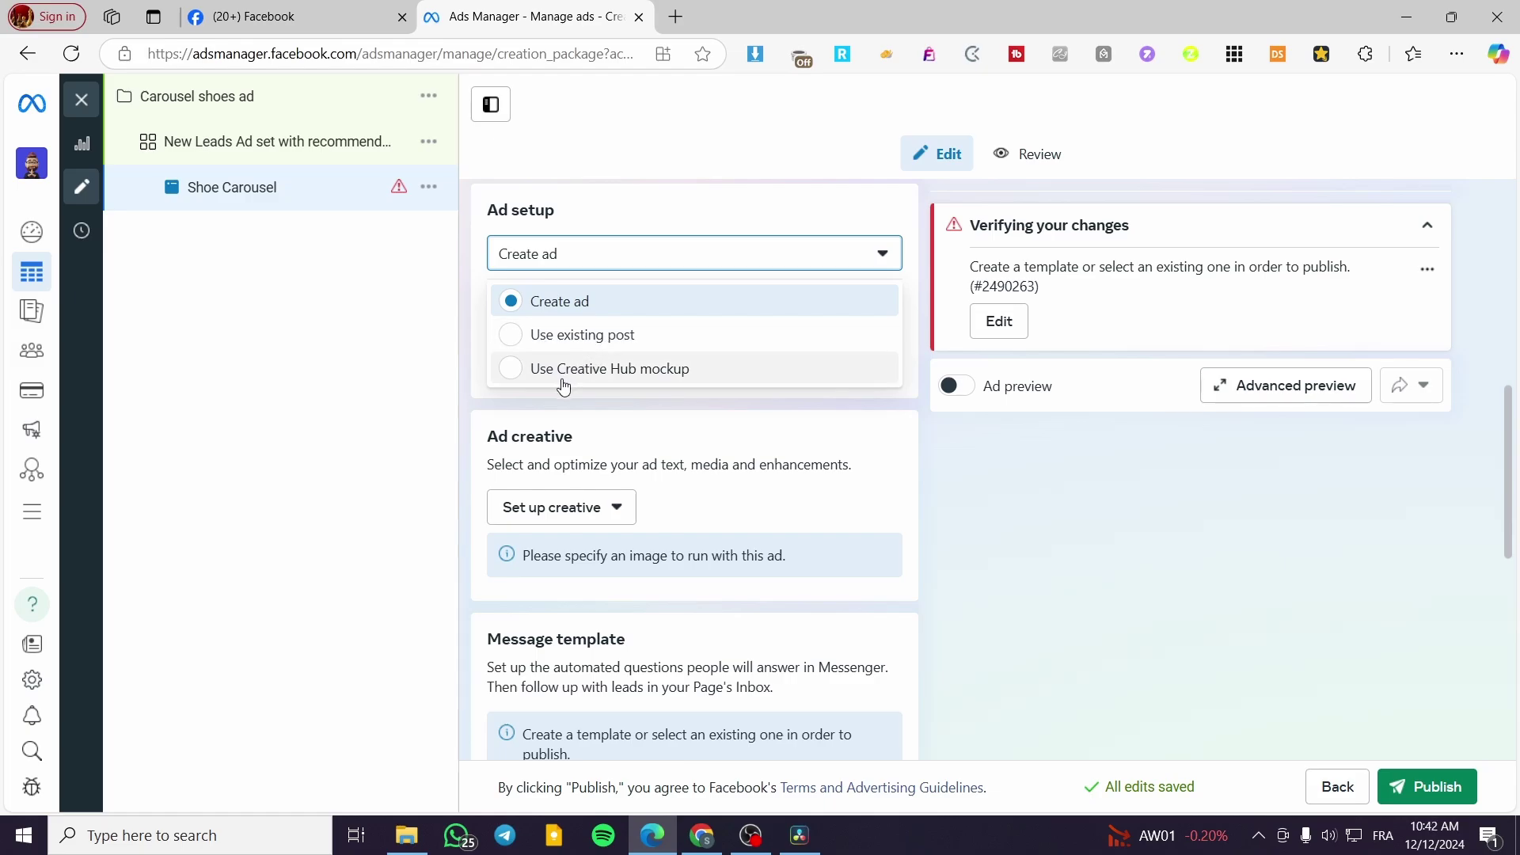
click(432, 384)
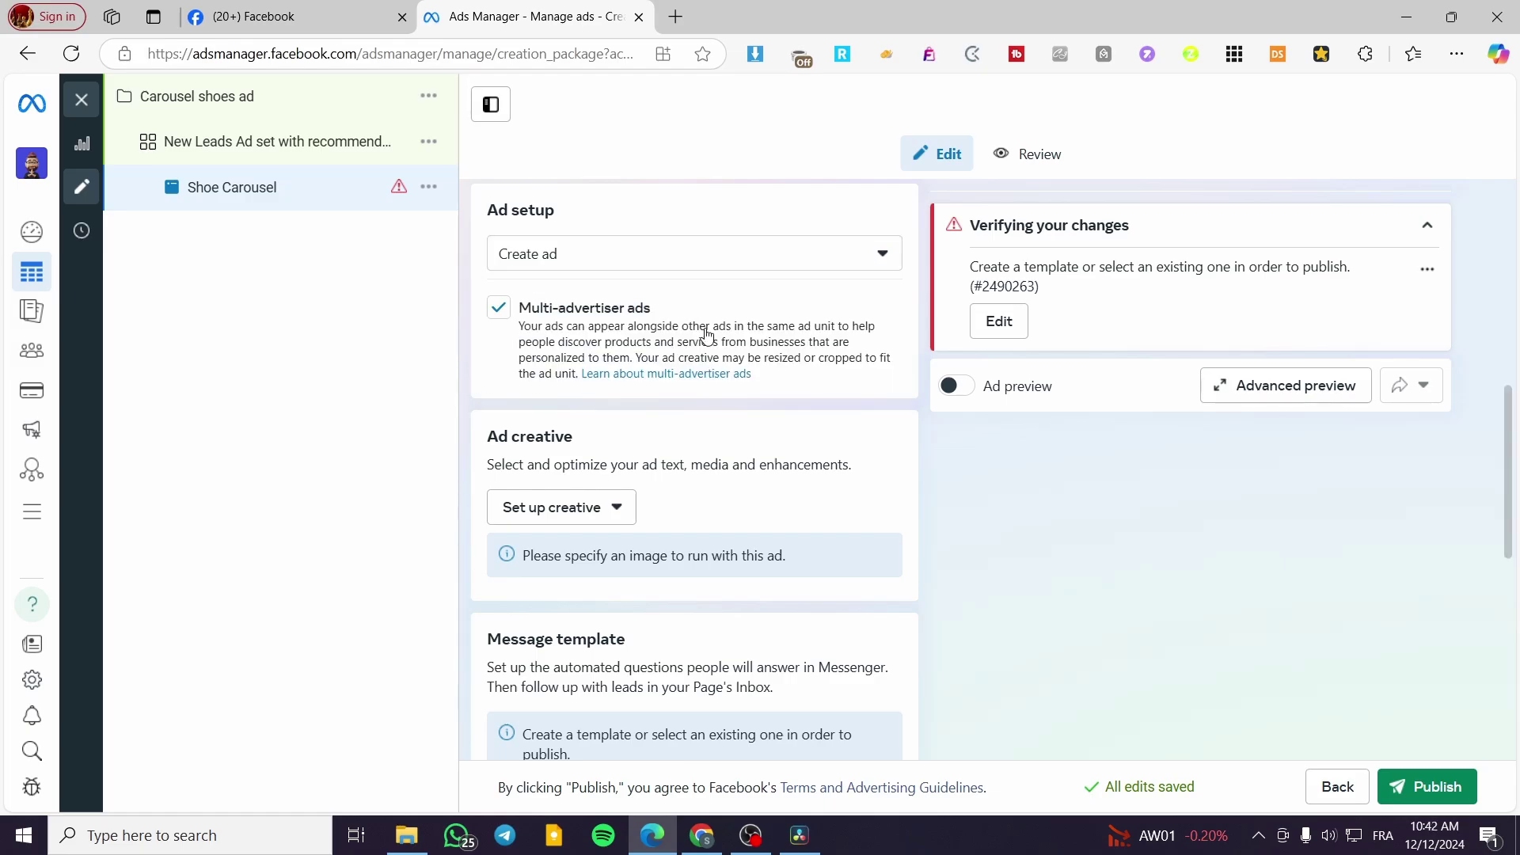
scroll(657, 341, down, 2)
click(621, 307)
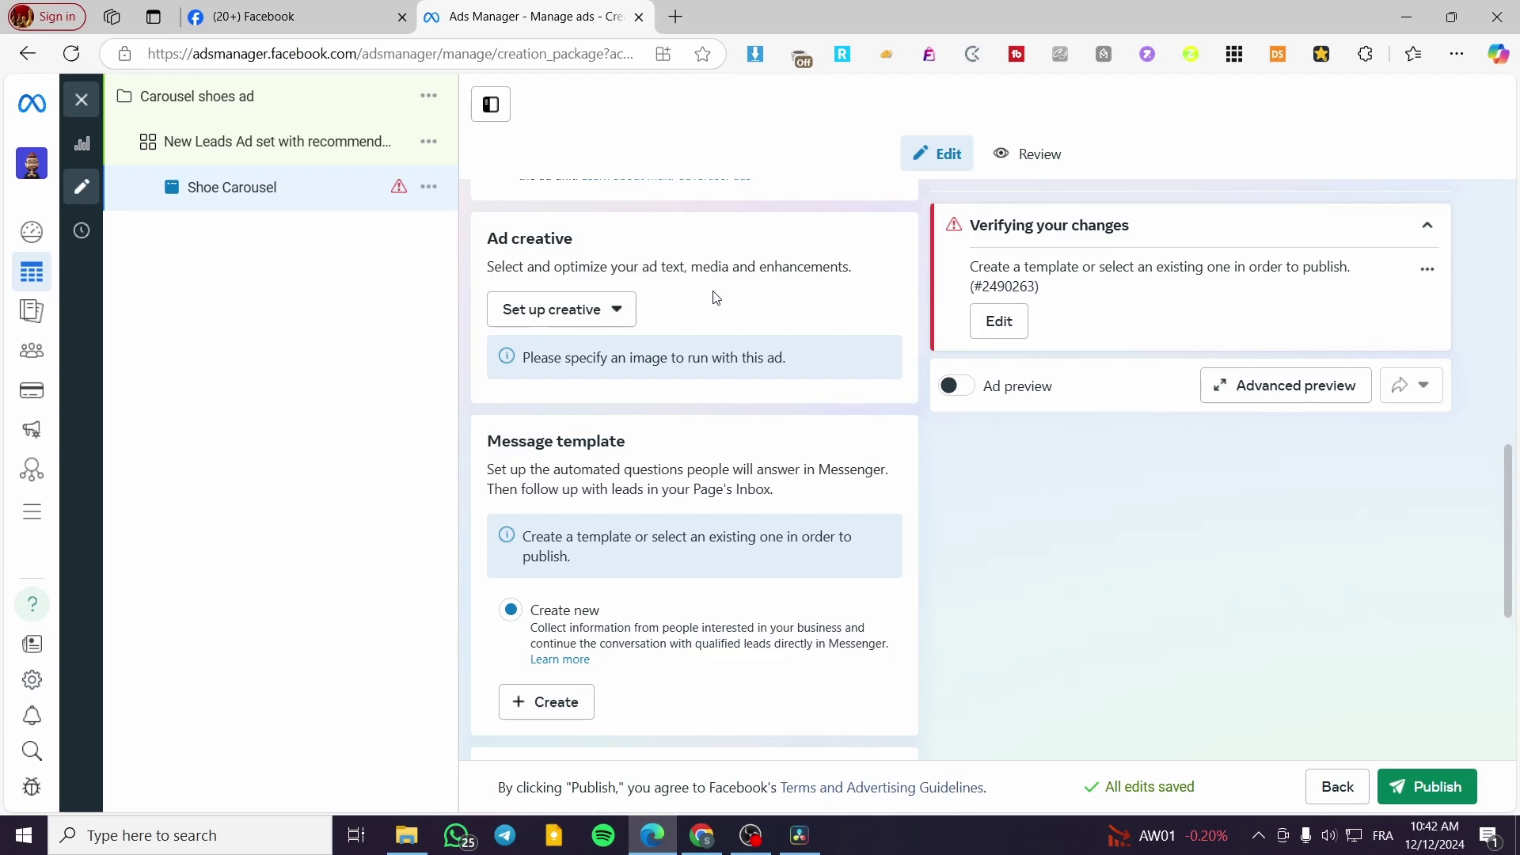
scroll(727, 376, down, 2)
scroll(730, 383, down, 3)
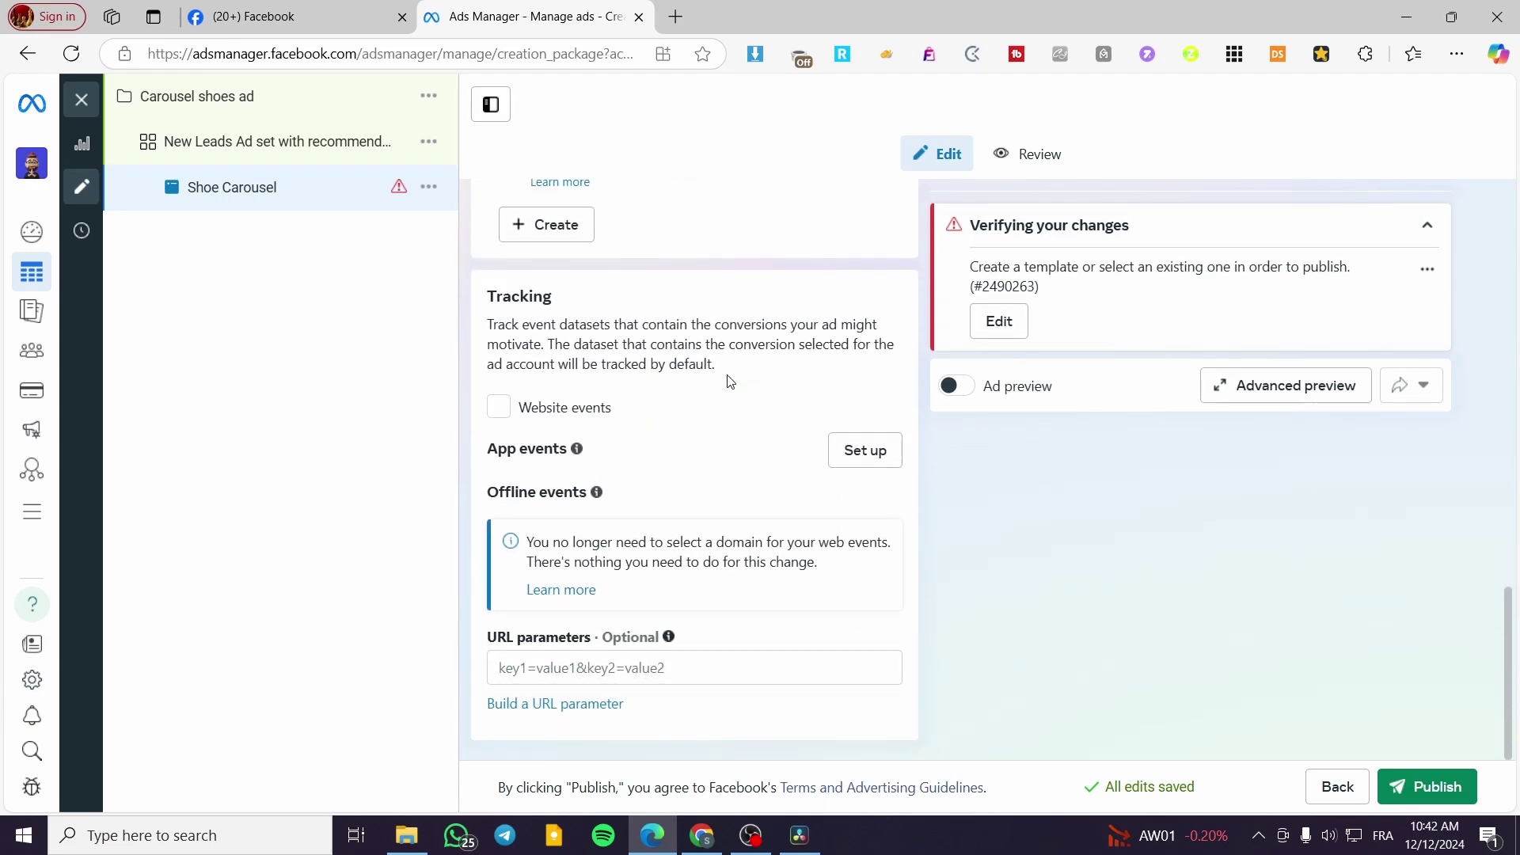
scroll(730, 381, up, 4)
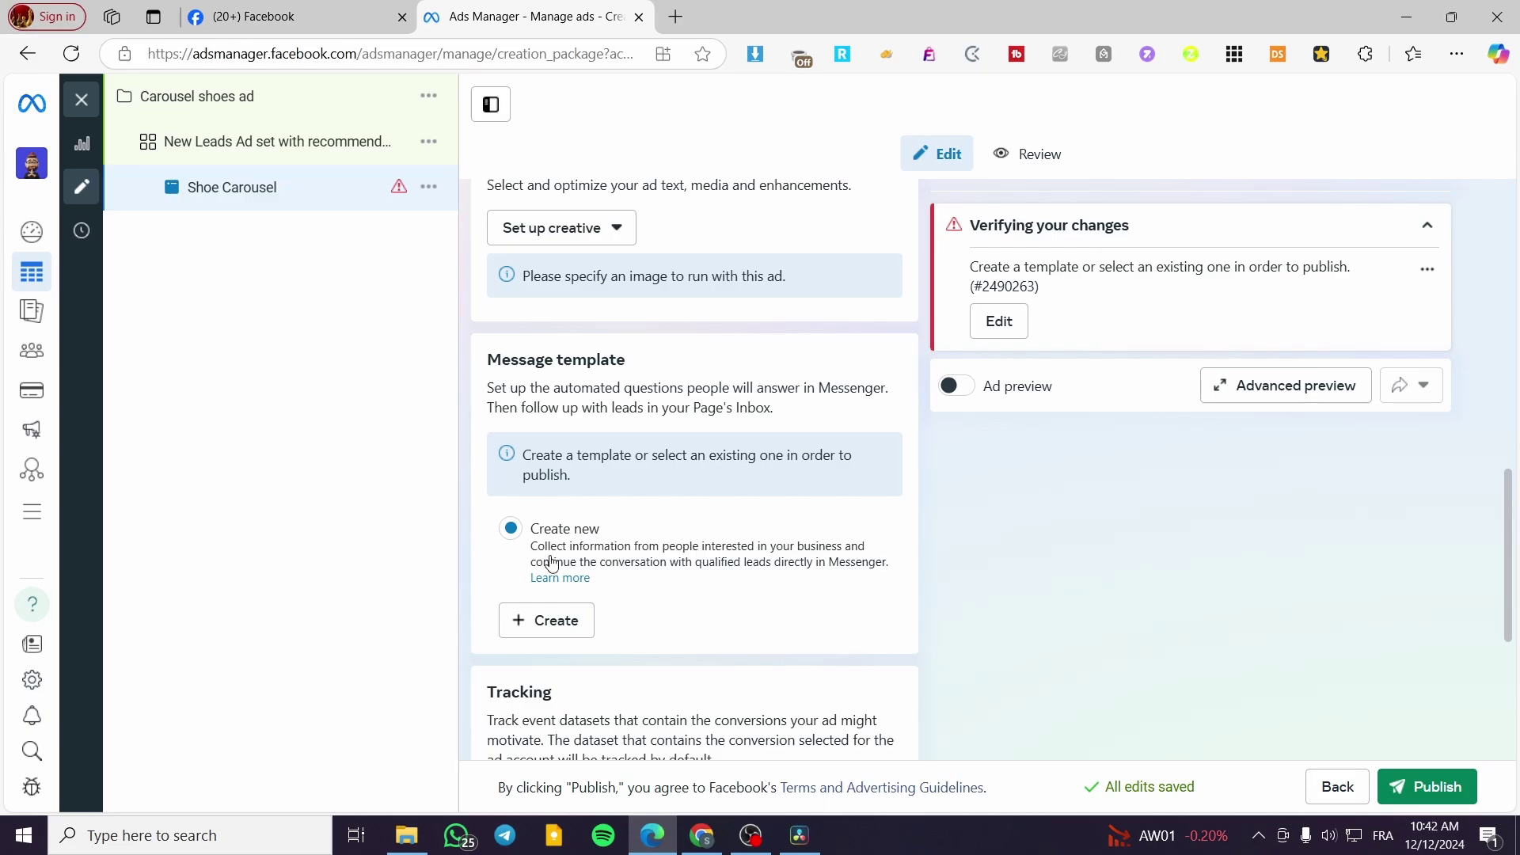
Step: Go back from the ad level and open the 'Carousel shoes ad' campaign's edit page
scroll(613, 432, up, 3)
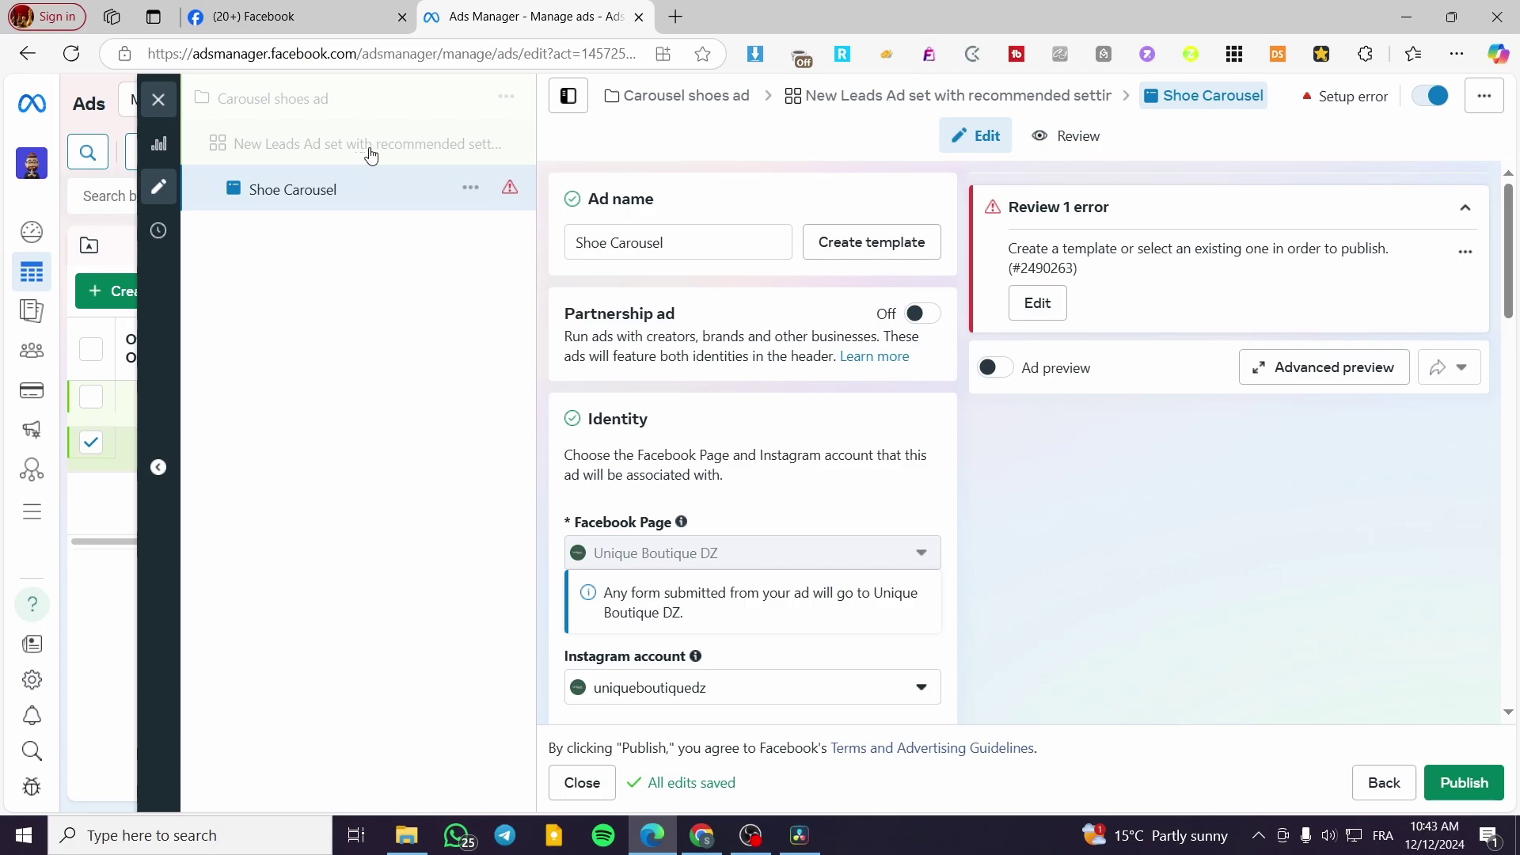
click(1407, 794)
click(238, 104)
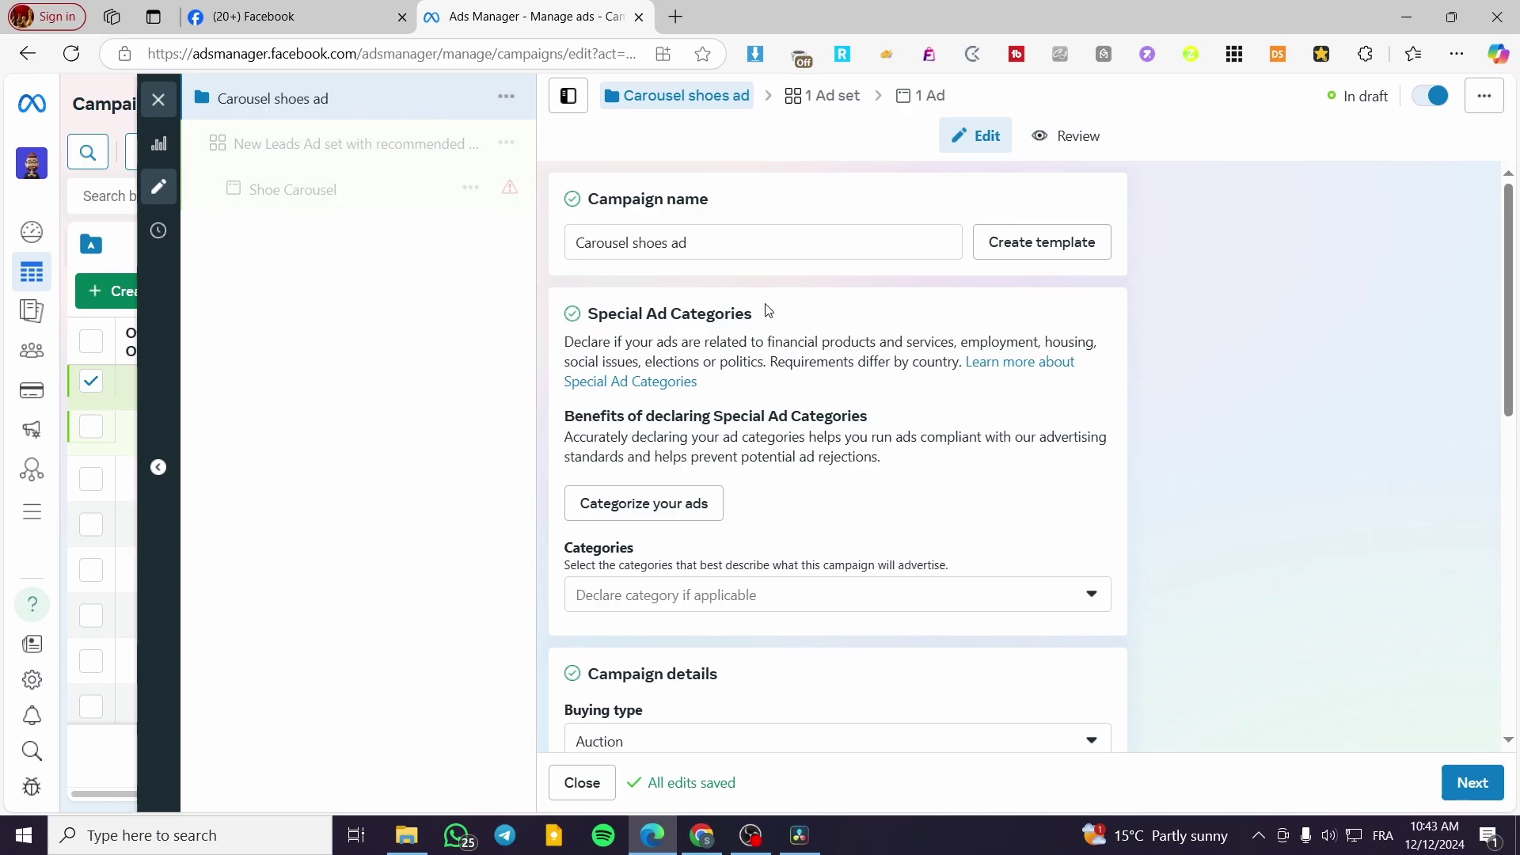
click(159, 100)
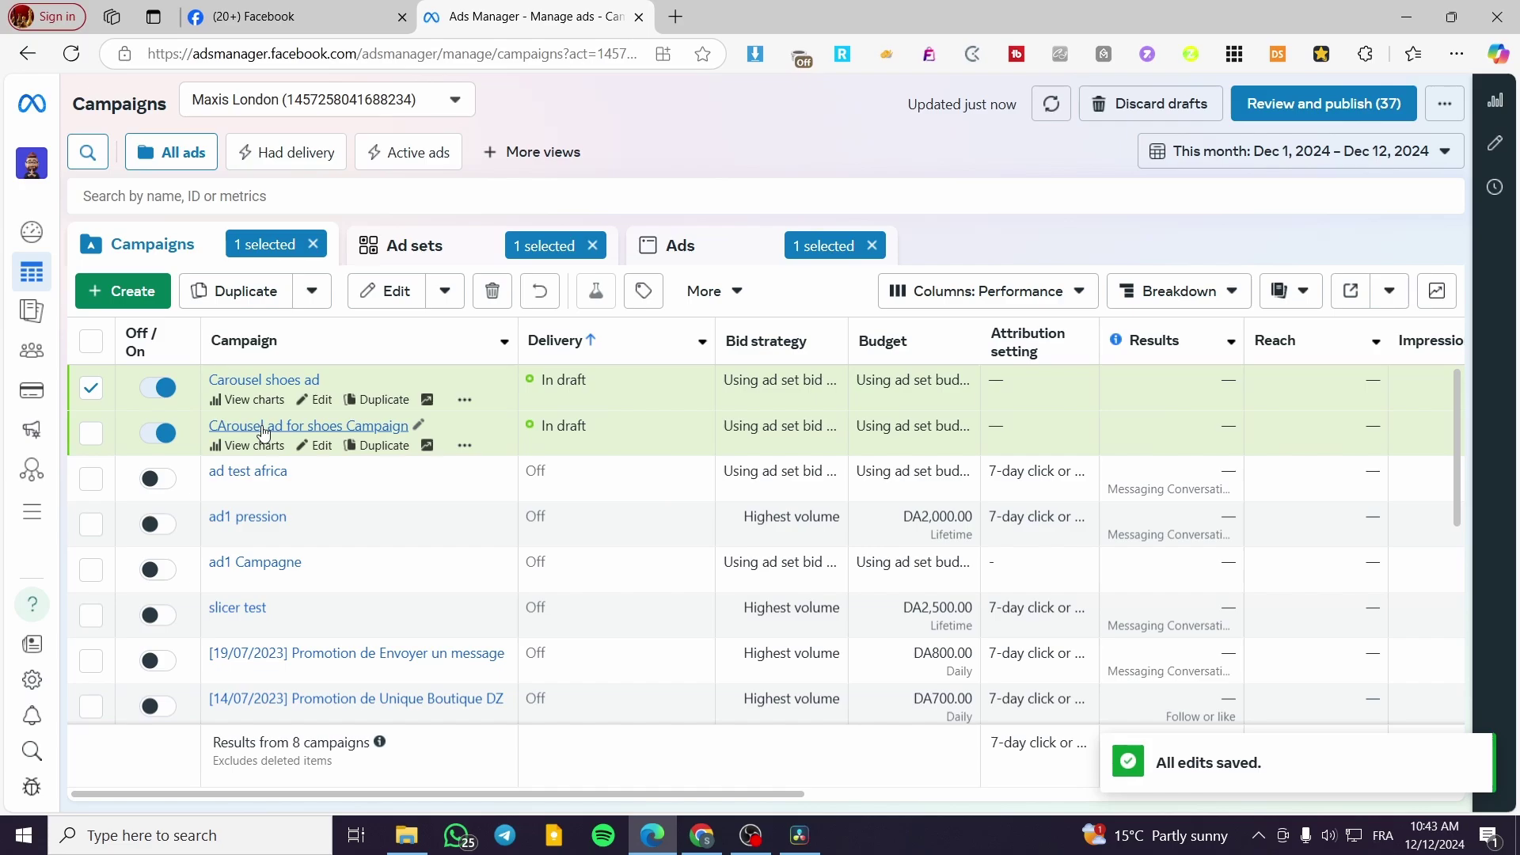
click(321, 448)
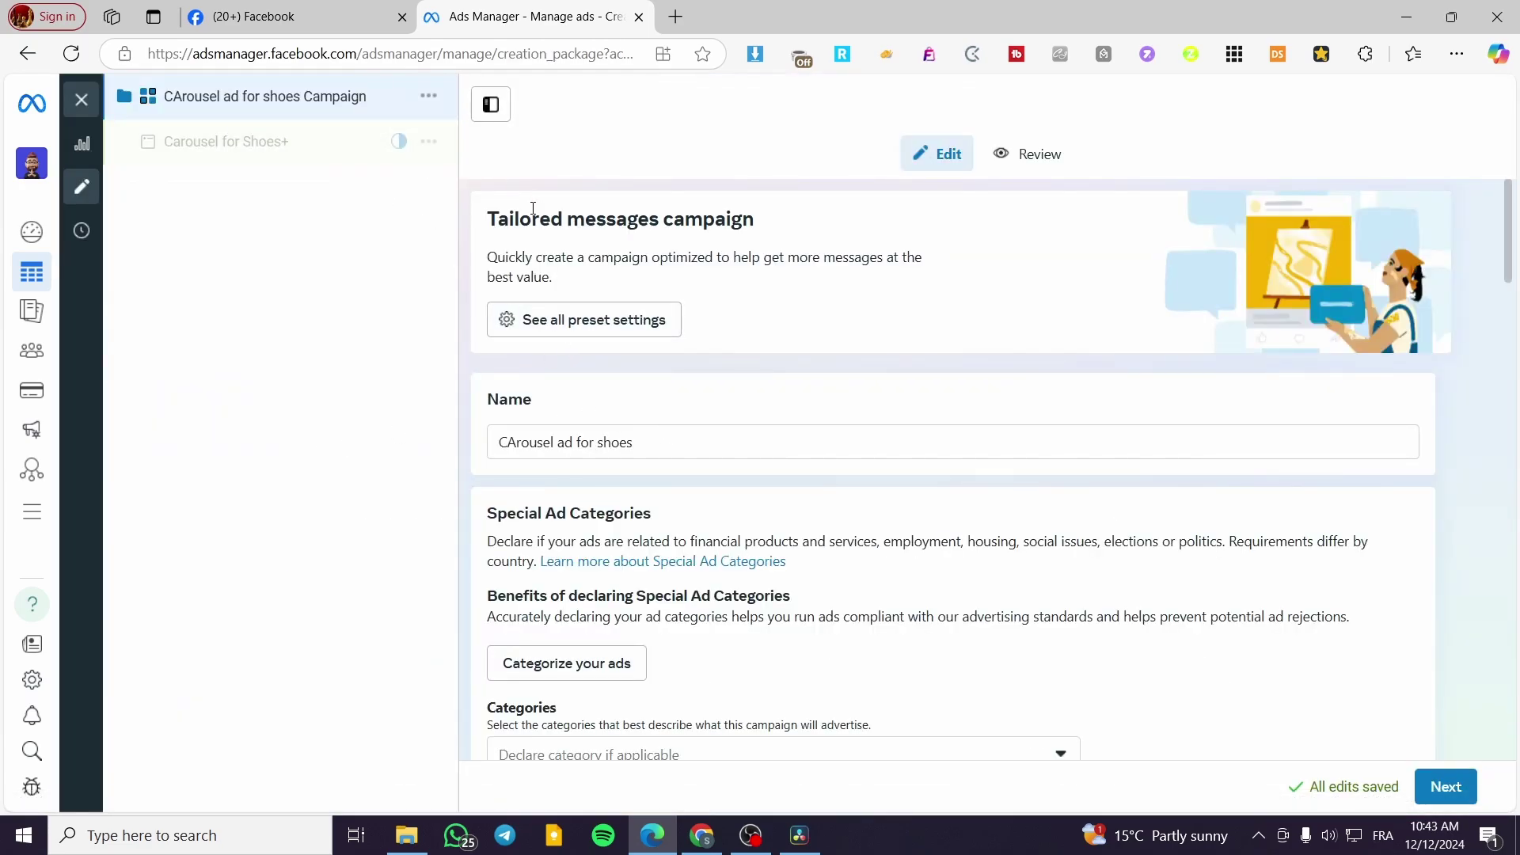
click(624, 331)
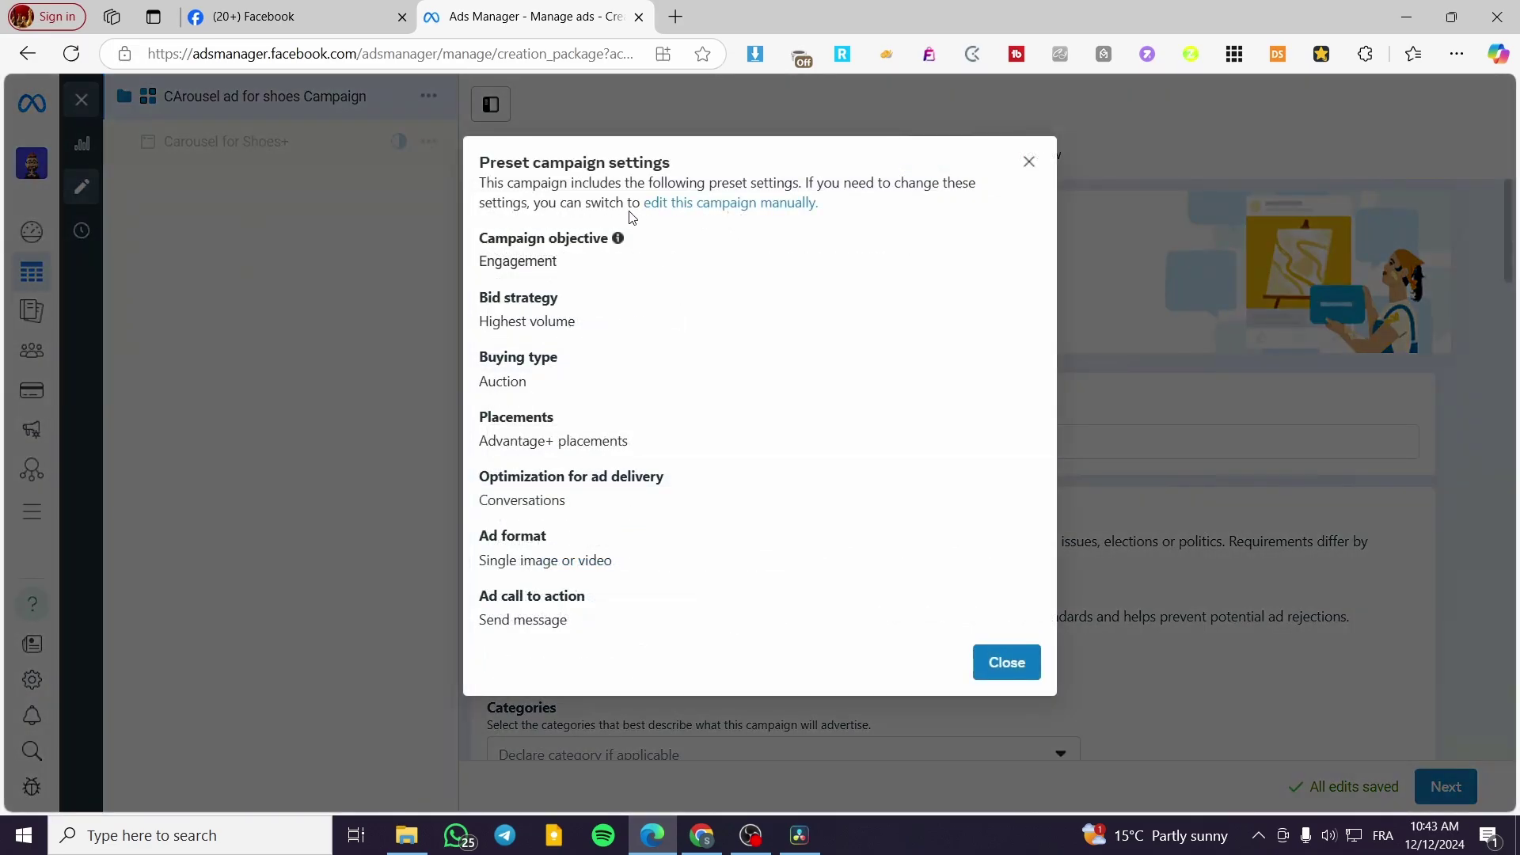
click(742, 211)
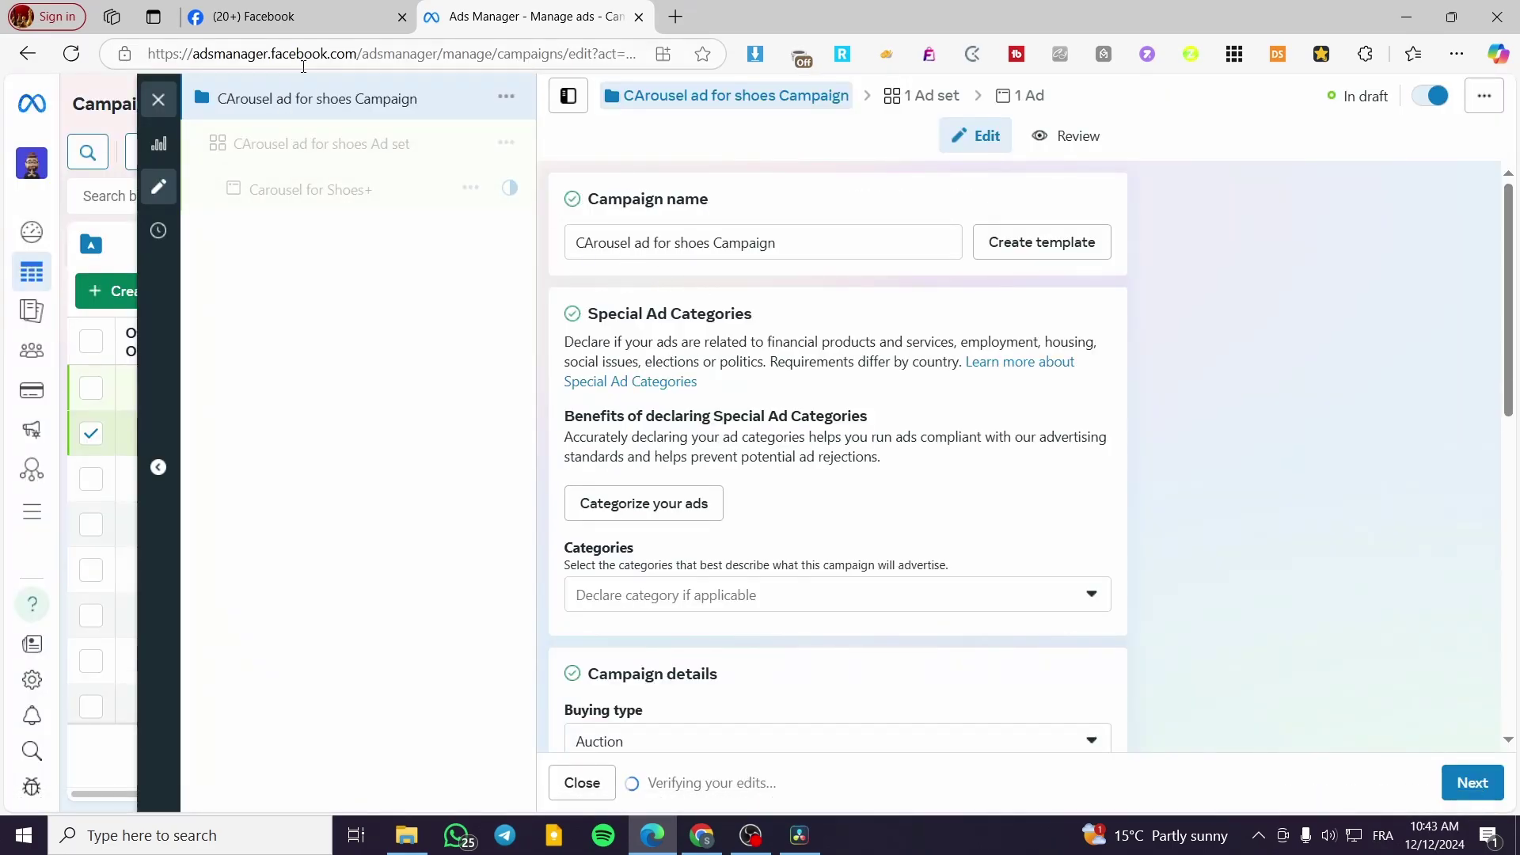
click(172, 99)
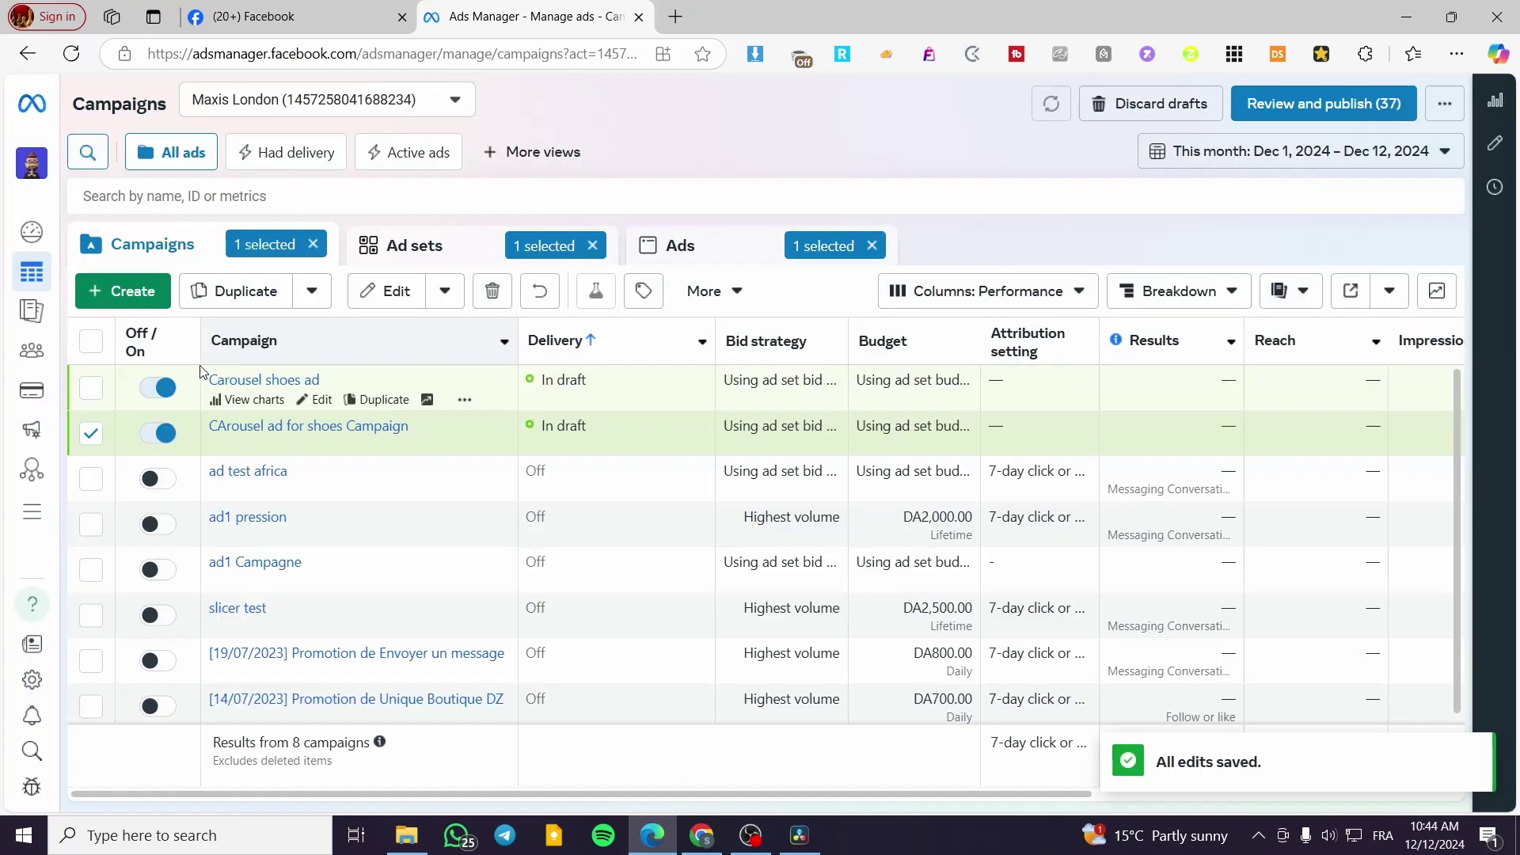
click(326, 406)
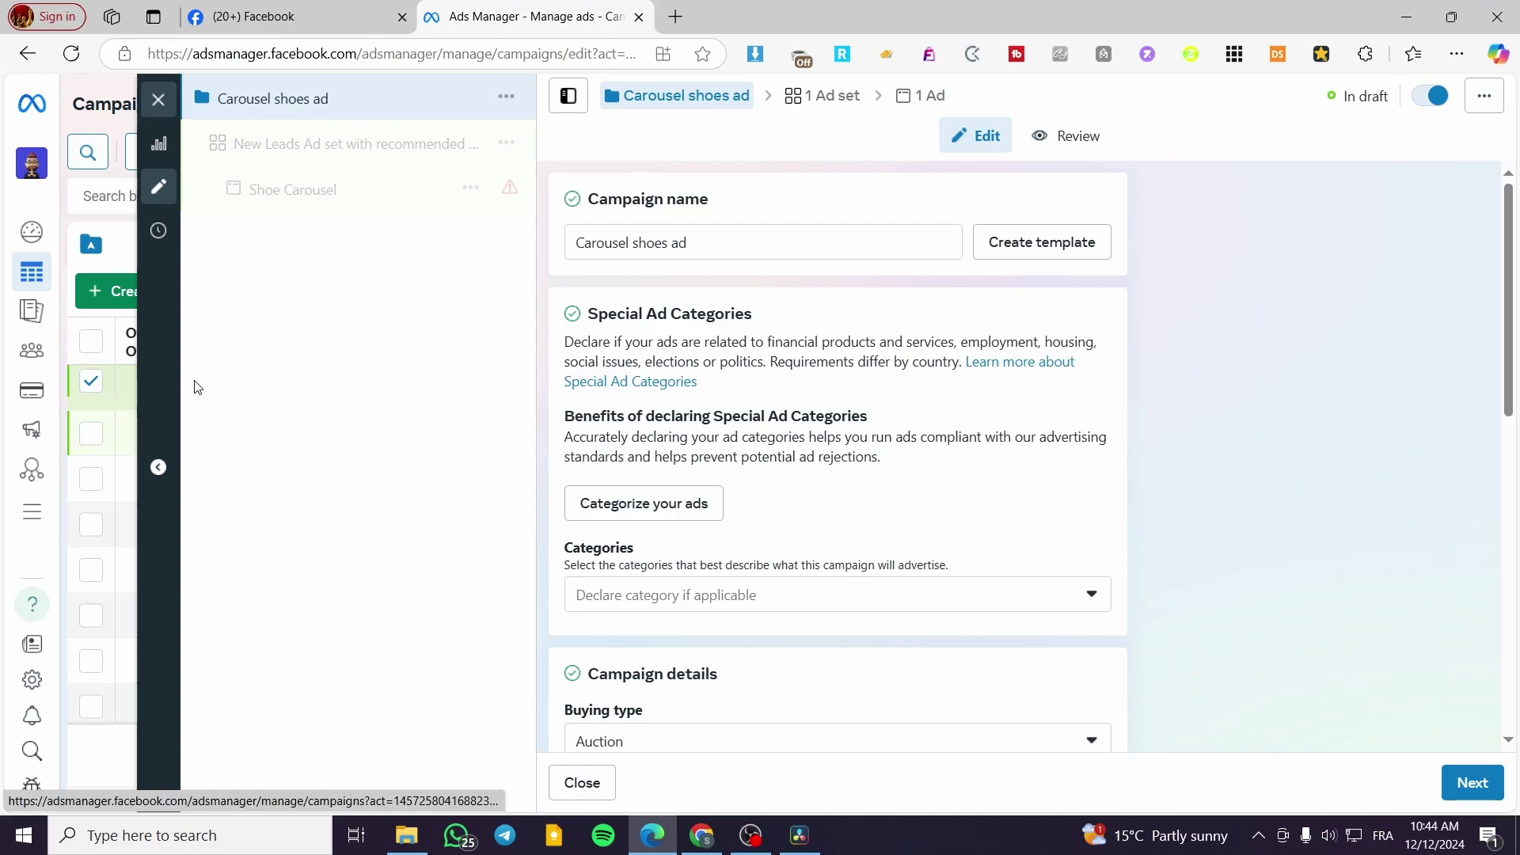
Step: Open the Shoe Carousel ad and switch its Format from Single image or video to Carousel
click(305, 194)
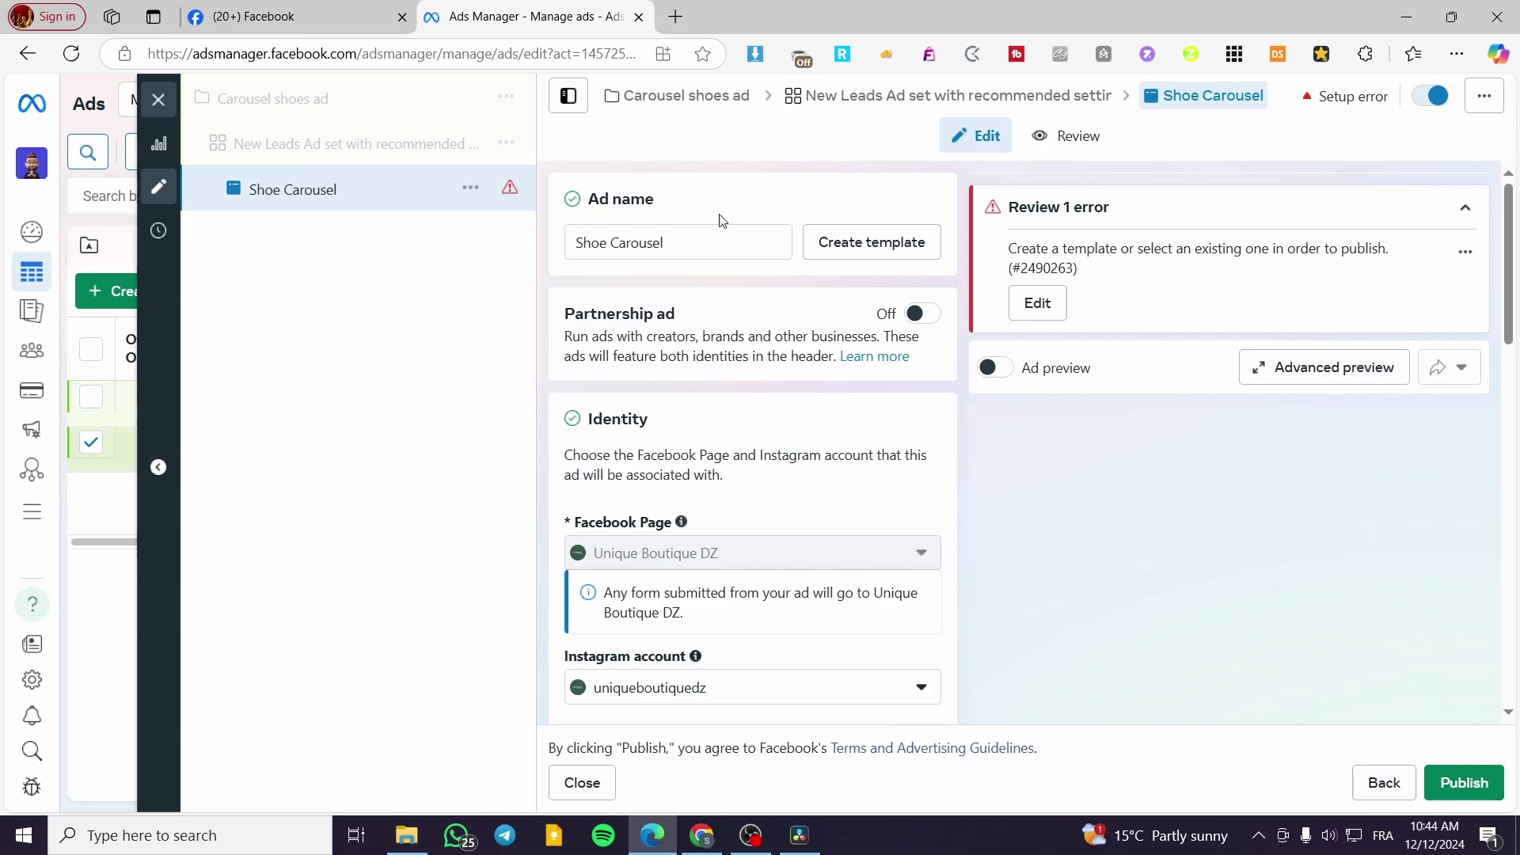
scroll(721, 220, down, 6)
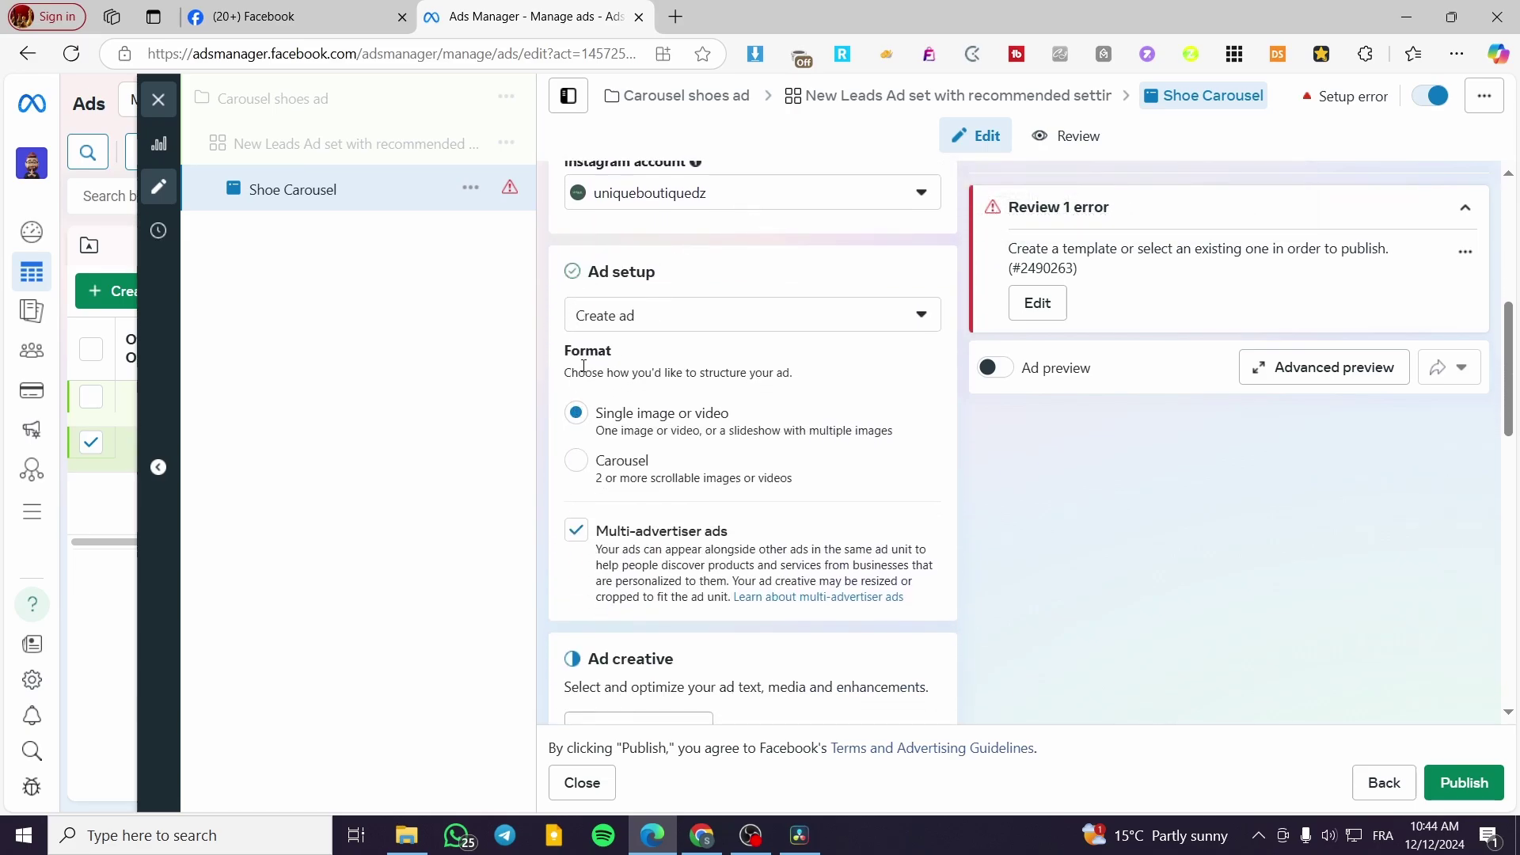
click(657, 323)
click(648, 362)
click(576, 461)
scroll(872, 412, down, 3)
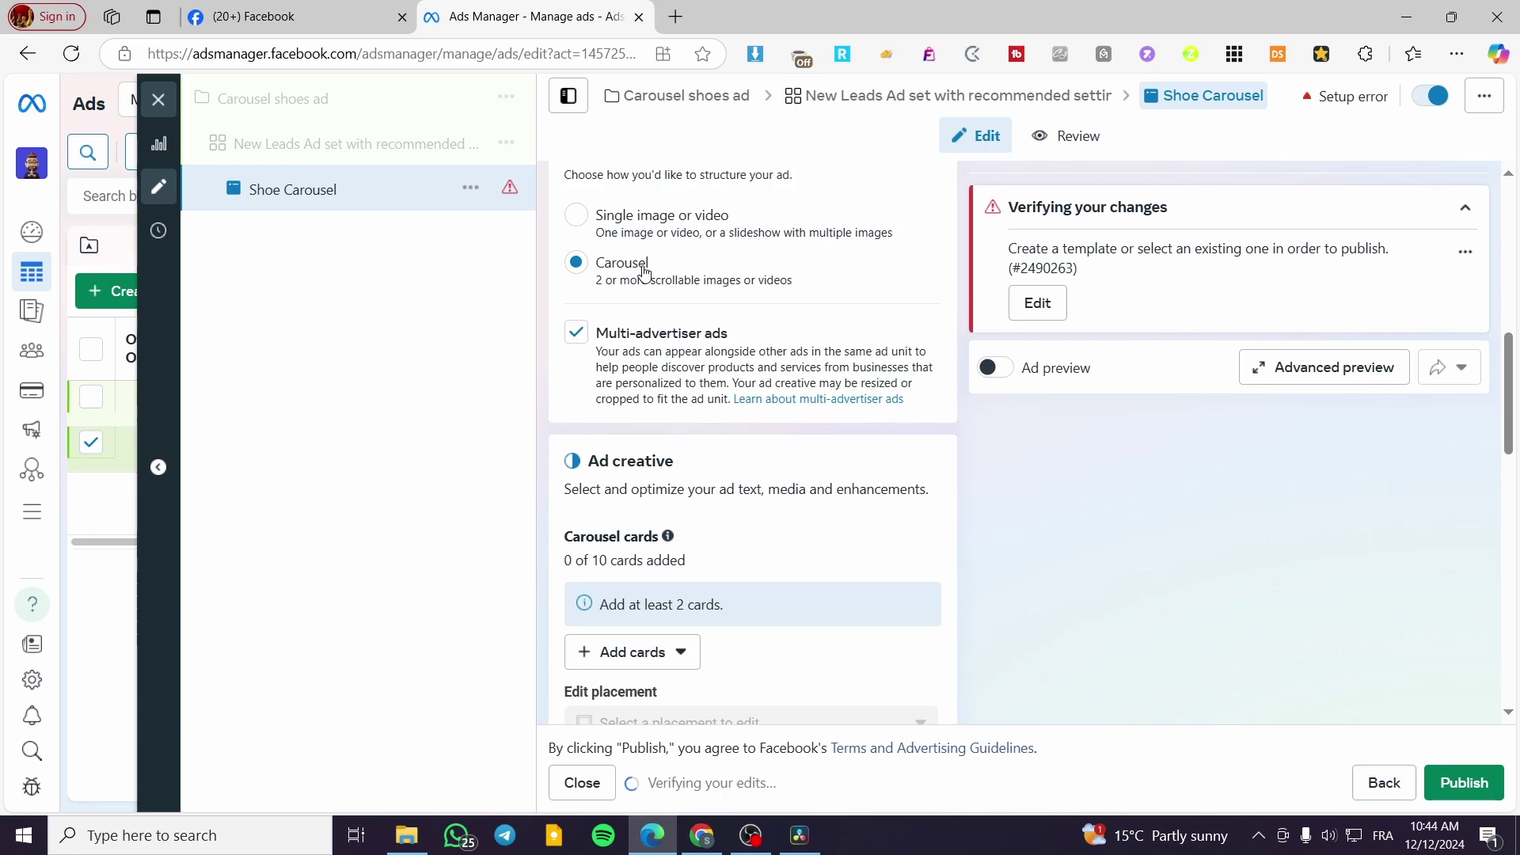
scroll(784, 333, down, 3)
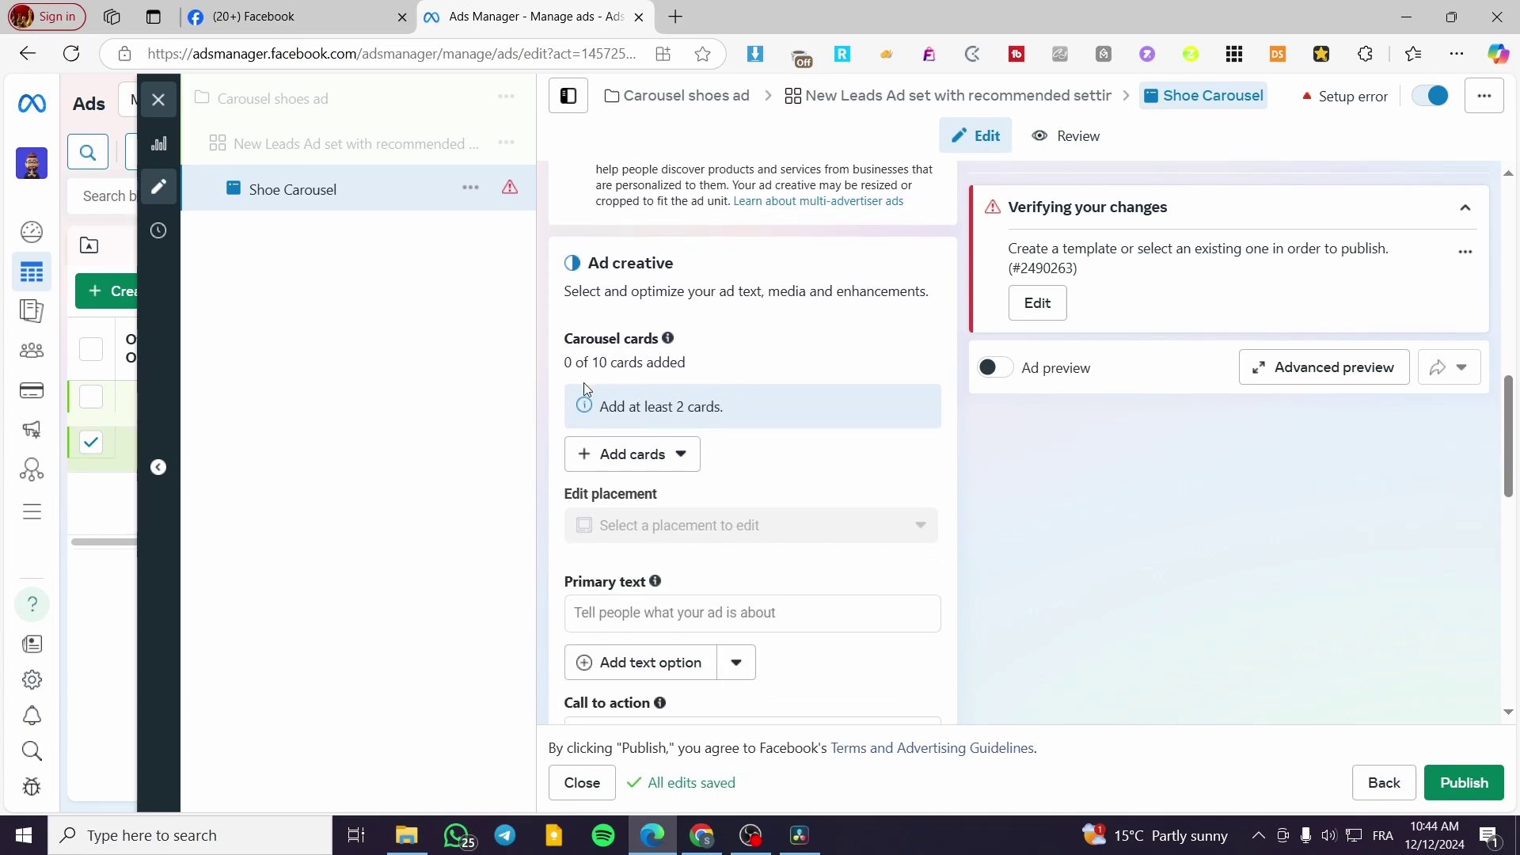
Step: Add sh.png, the shoes-on-sand image and the white shoe image as carousel image cards
click(679, 455)
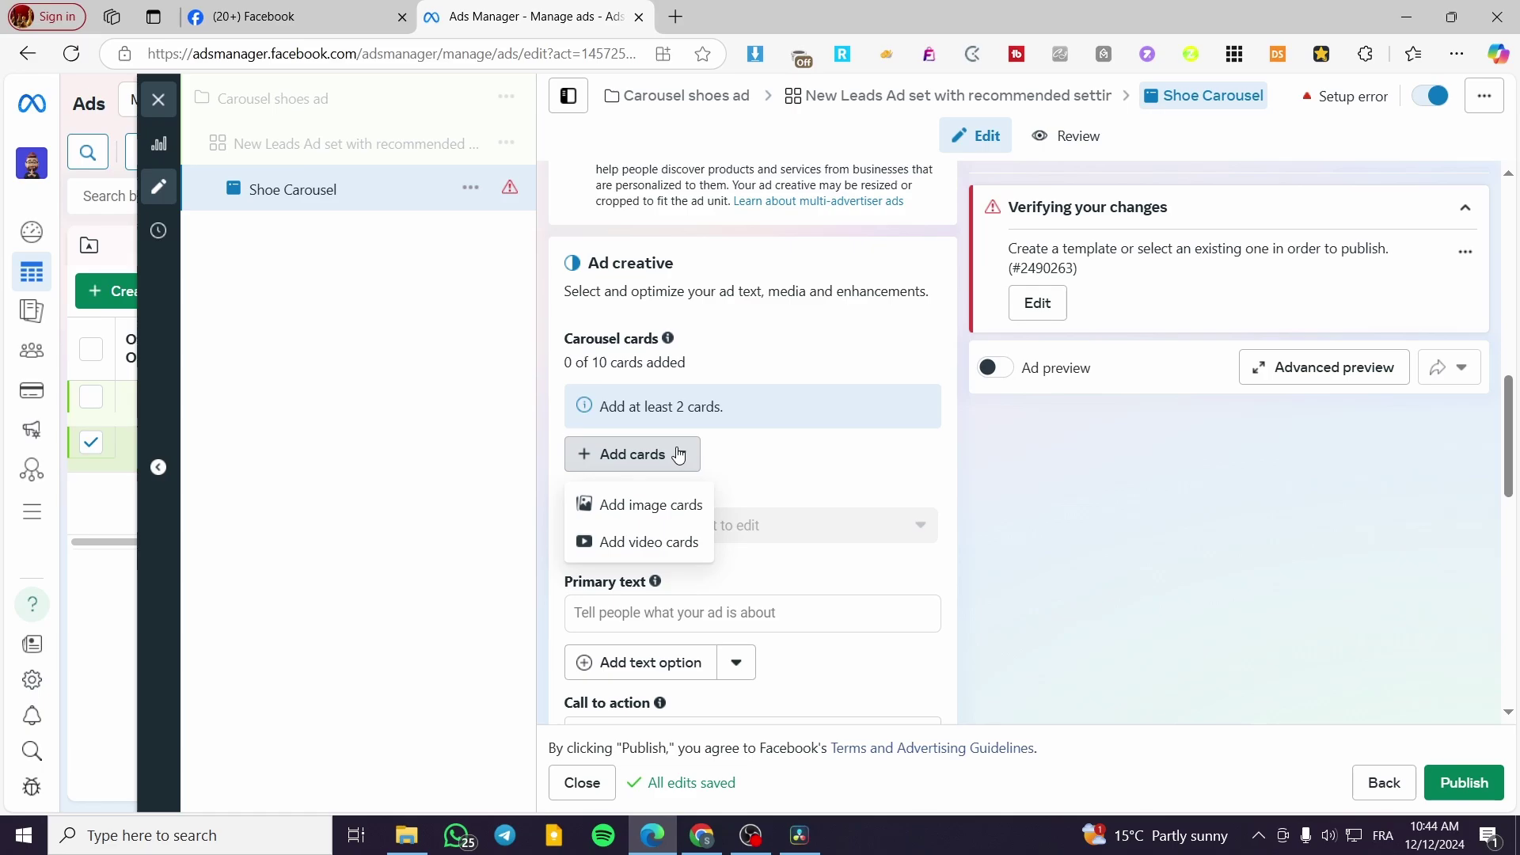
click(675, 505)
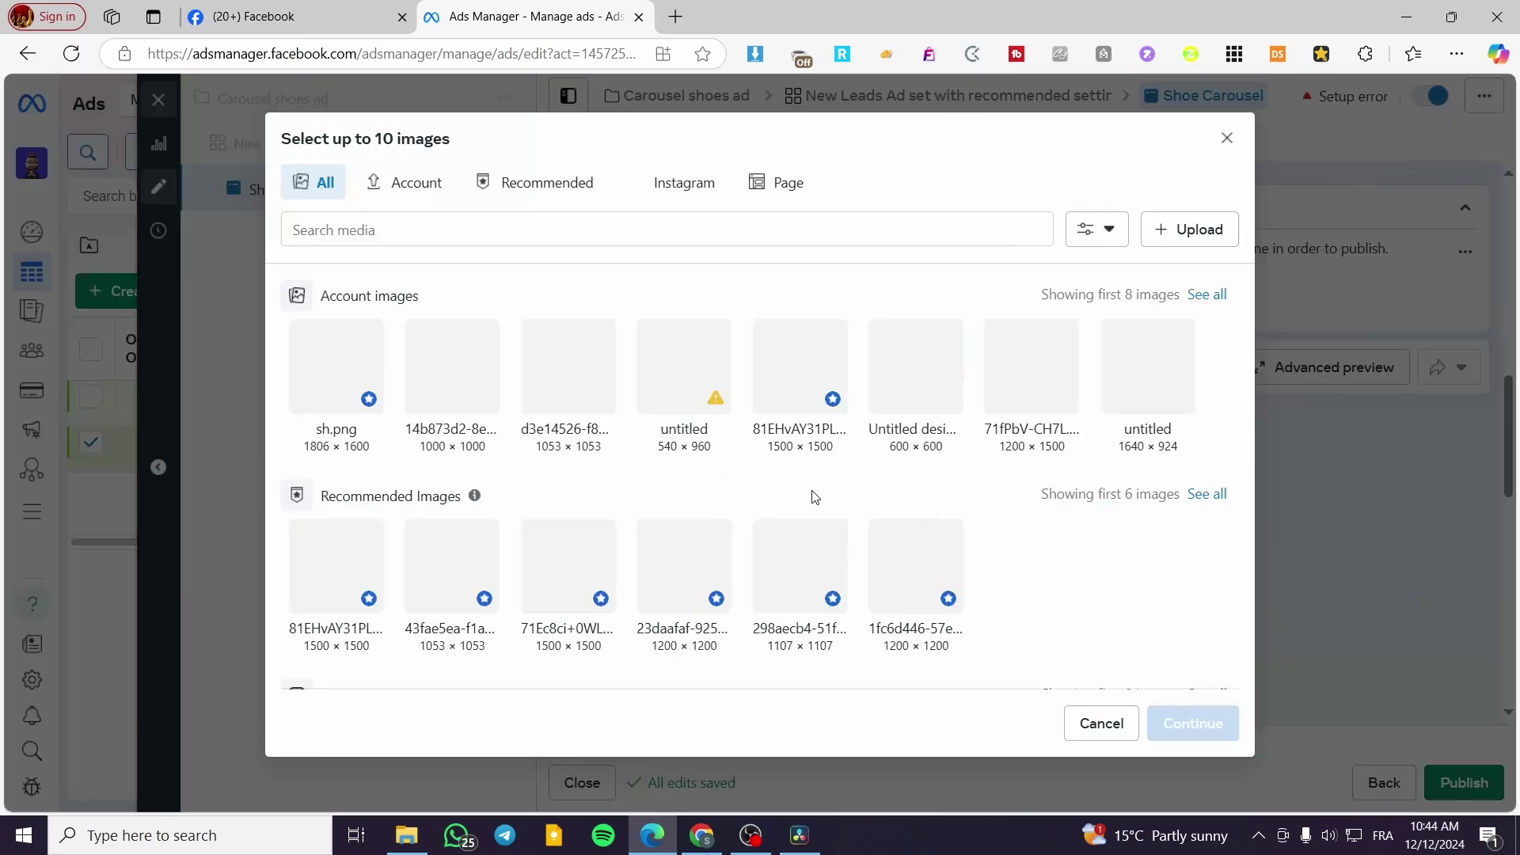
click(336, 366)
scroll(685, 457, down, 5)
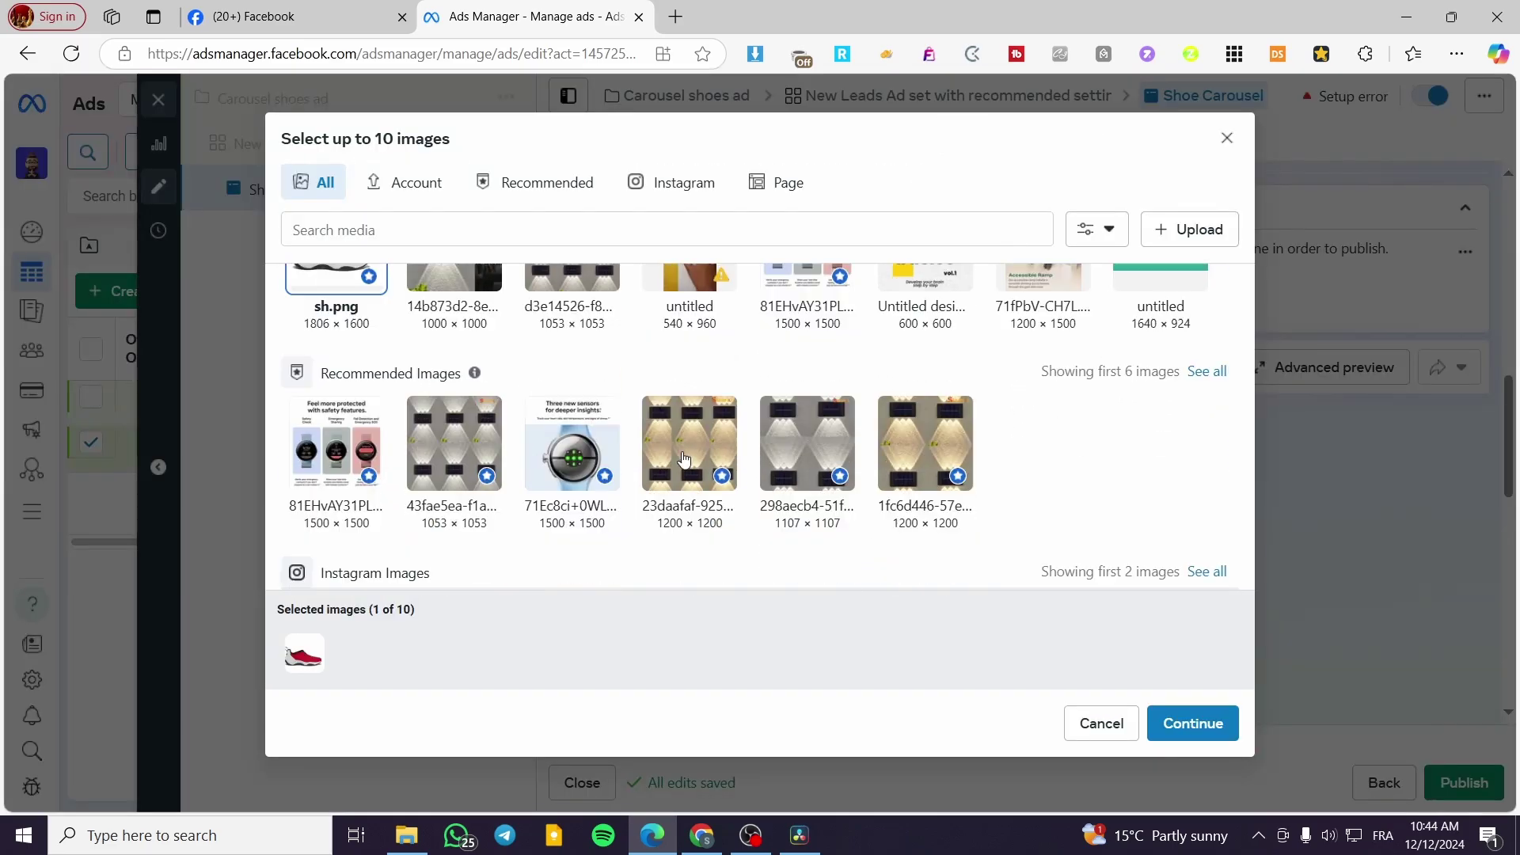
scroll(685, 457, down, 1)
click(336, 475)
click(454, 475)
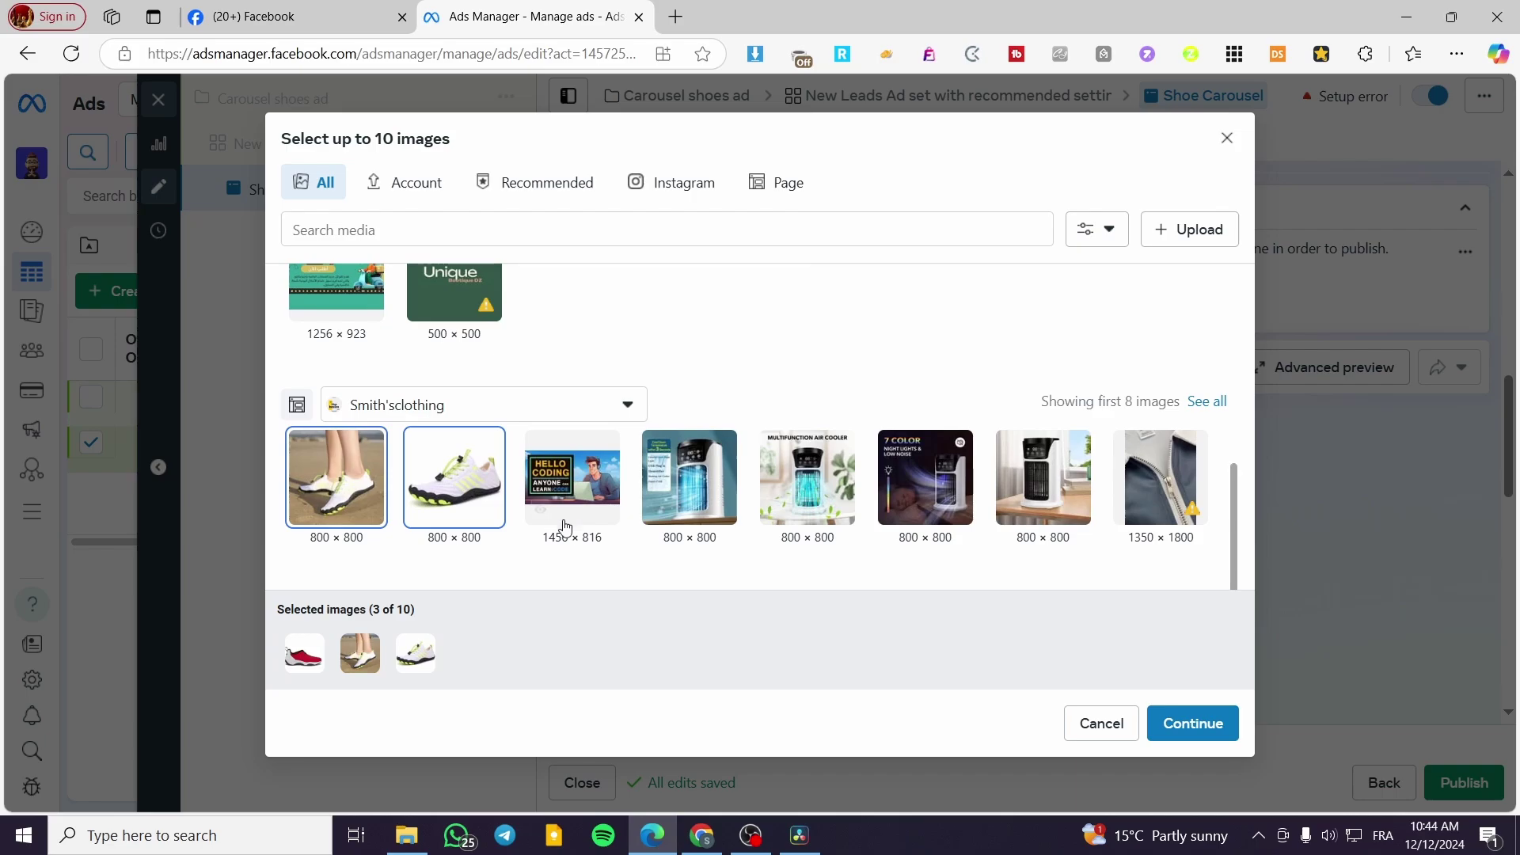
click(1196, 723)
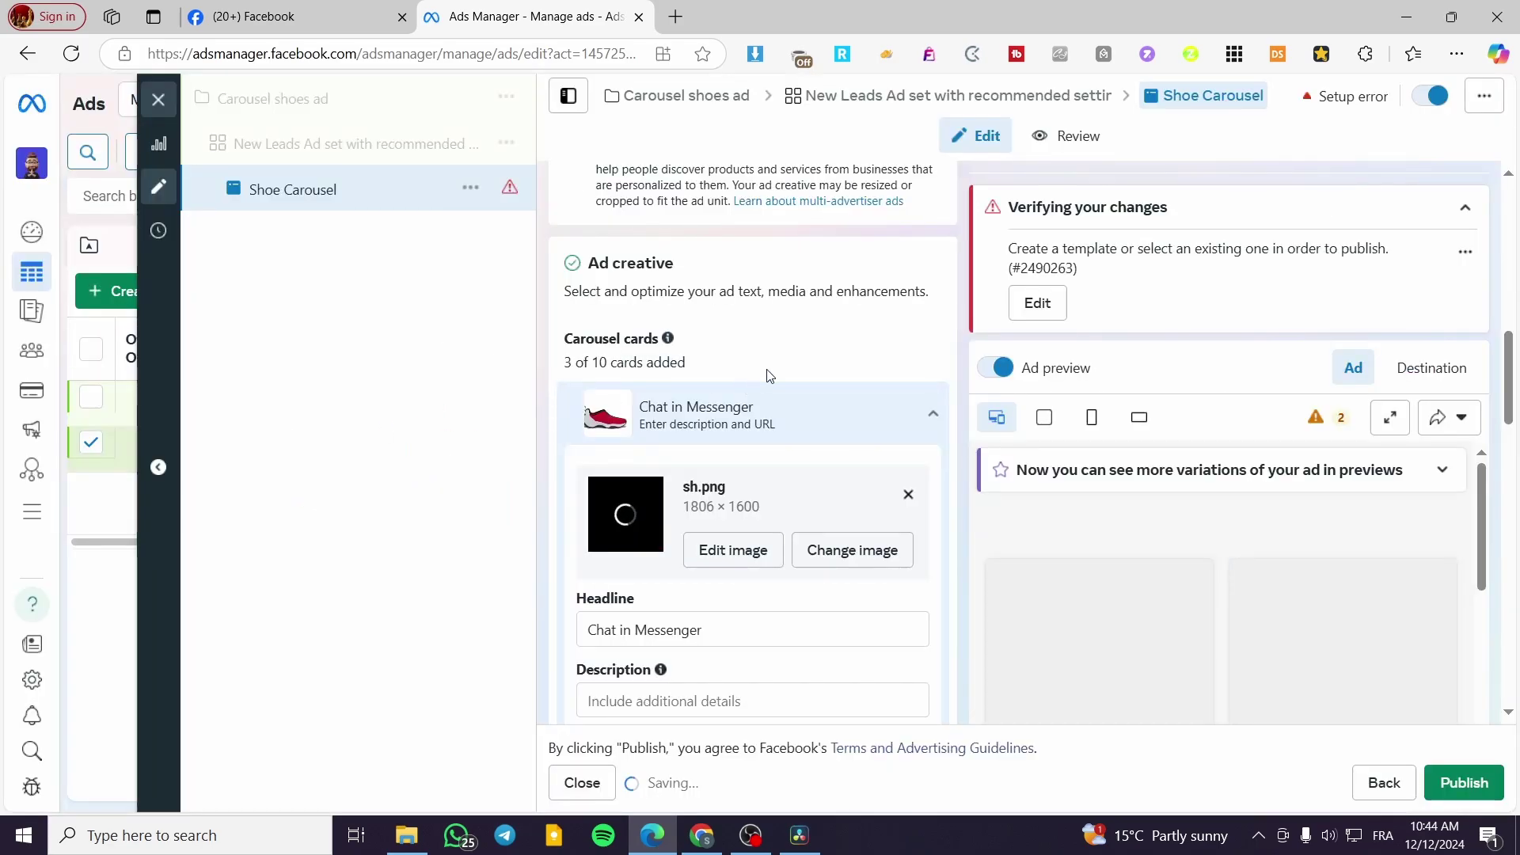
scroll(697, 380, down, 3)
scroll(673, 420, up, 3)
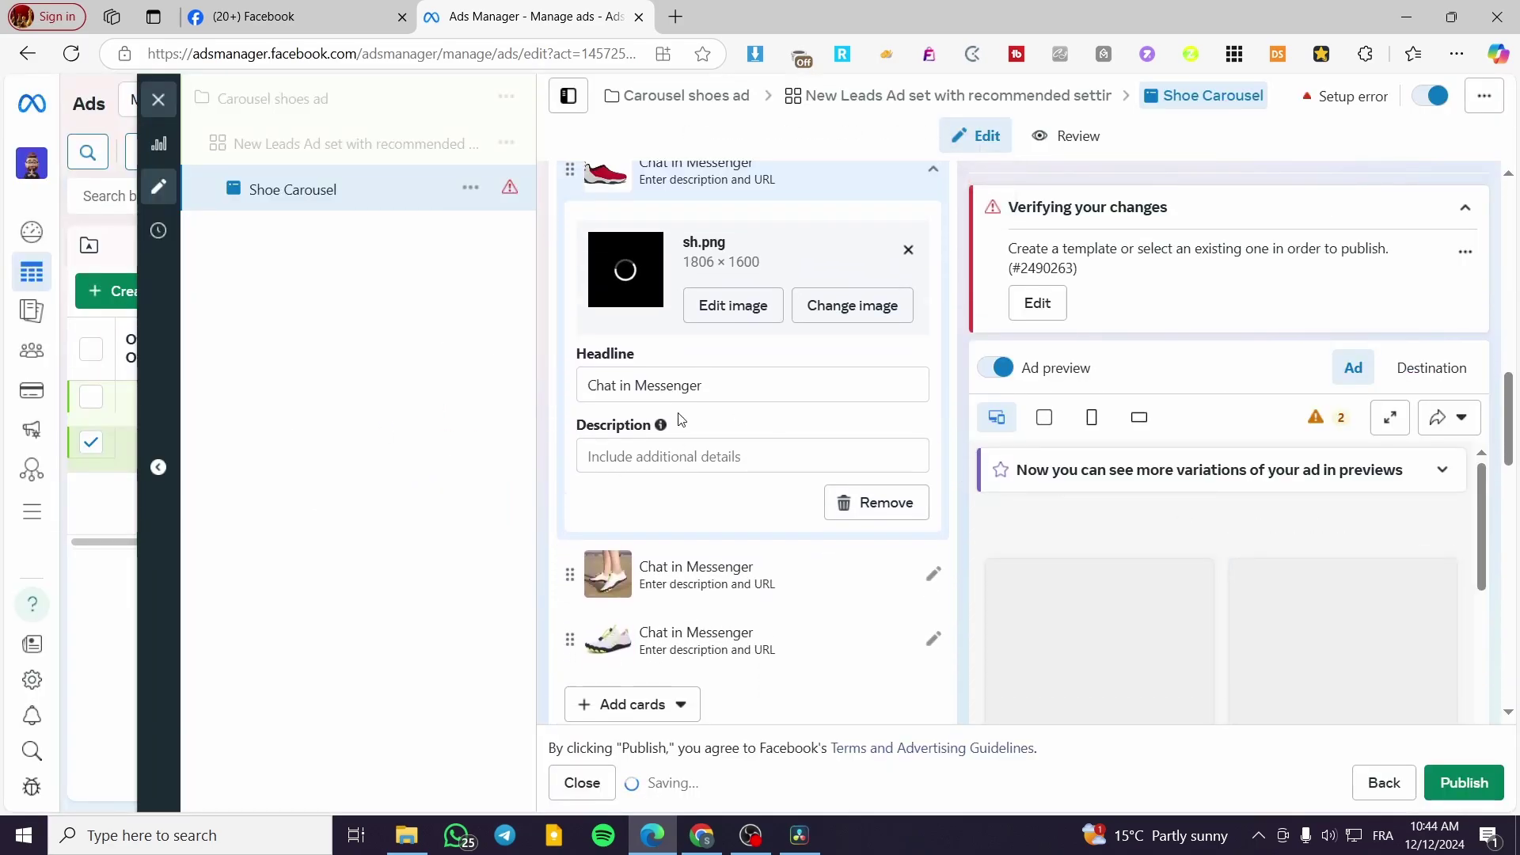
scroll(665, 333, down, 6)
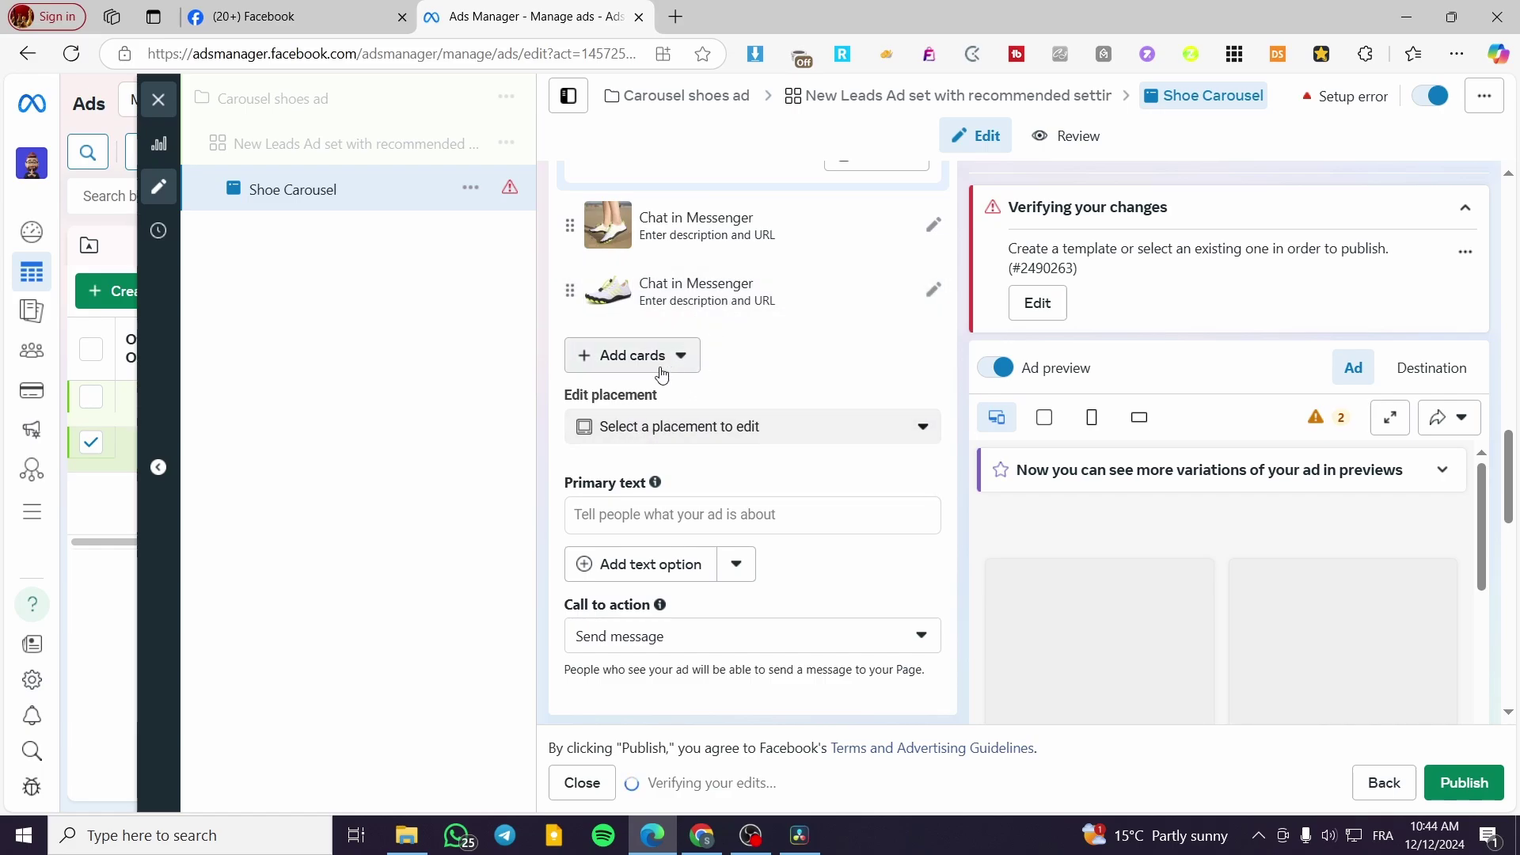
click(741, 428)
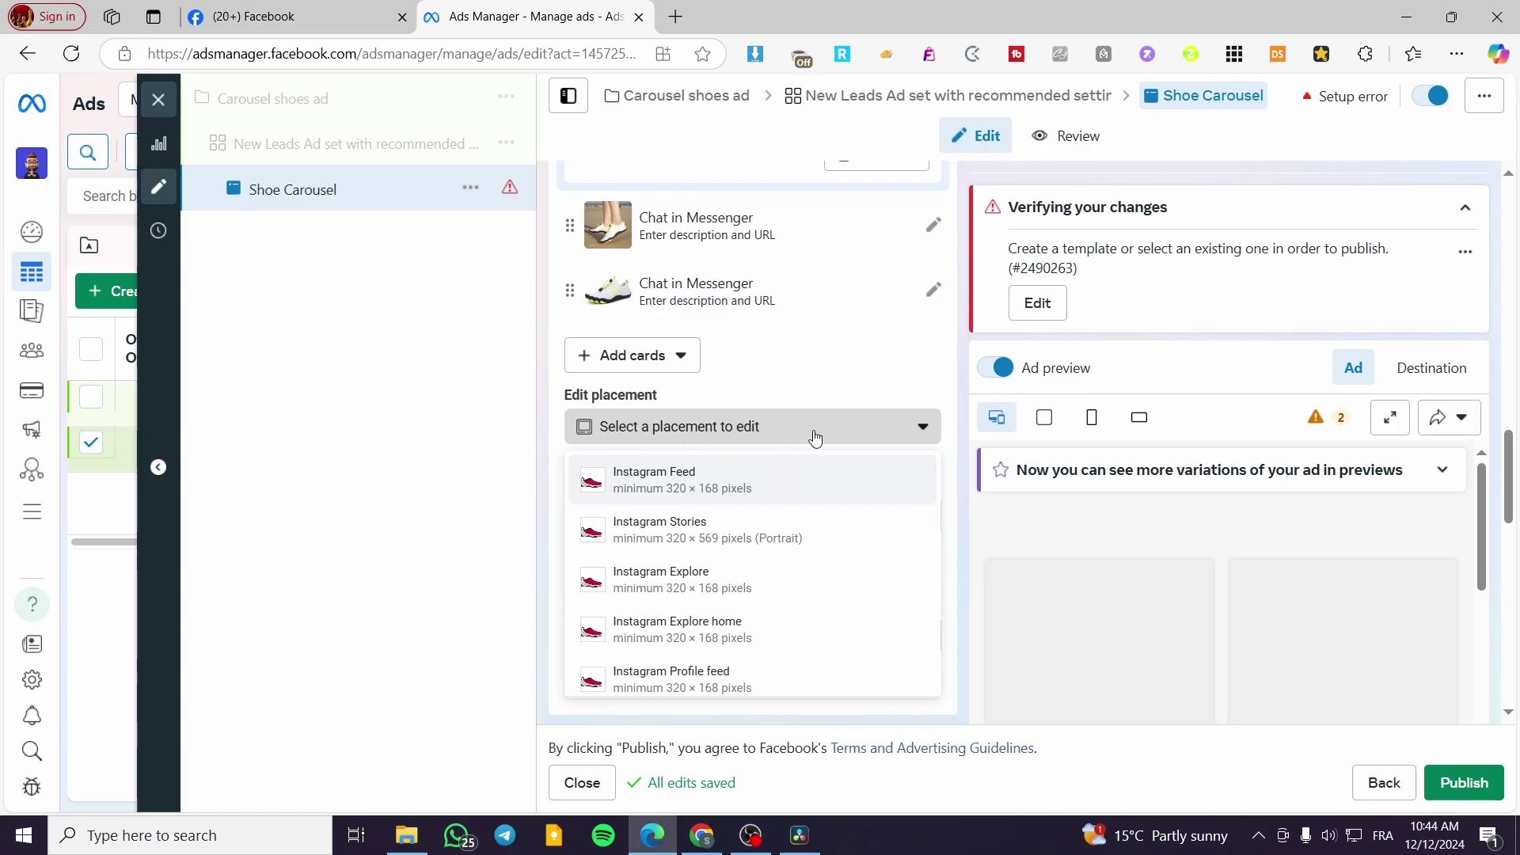
scroll(764, 515, down, 3)
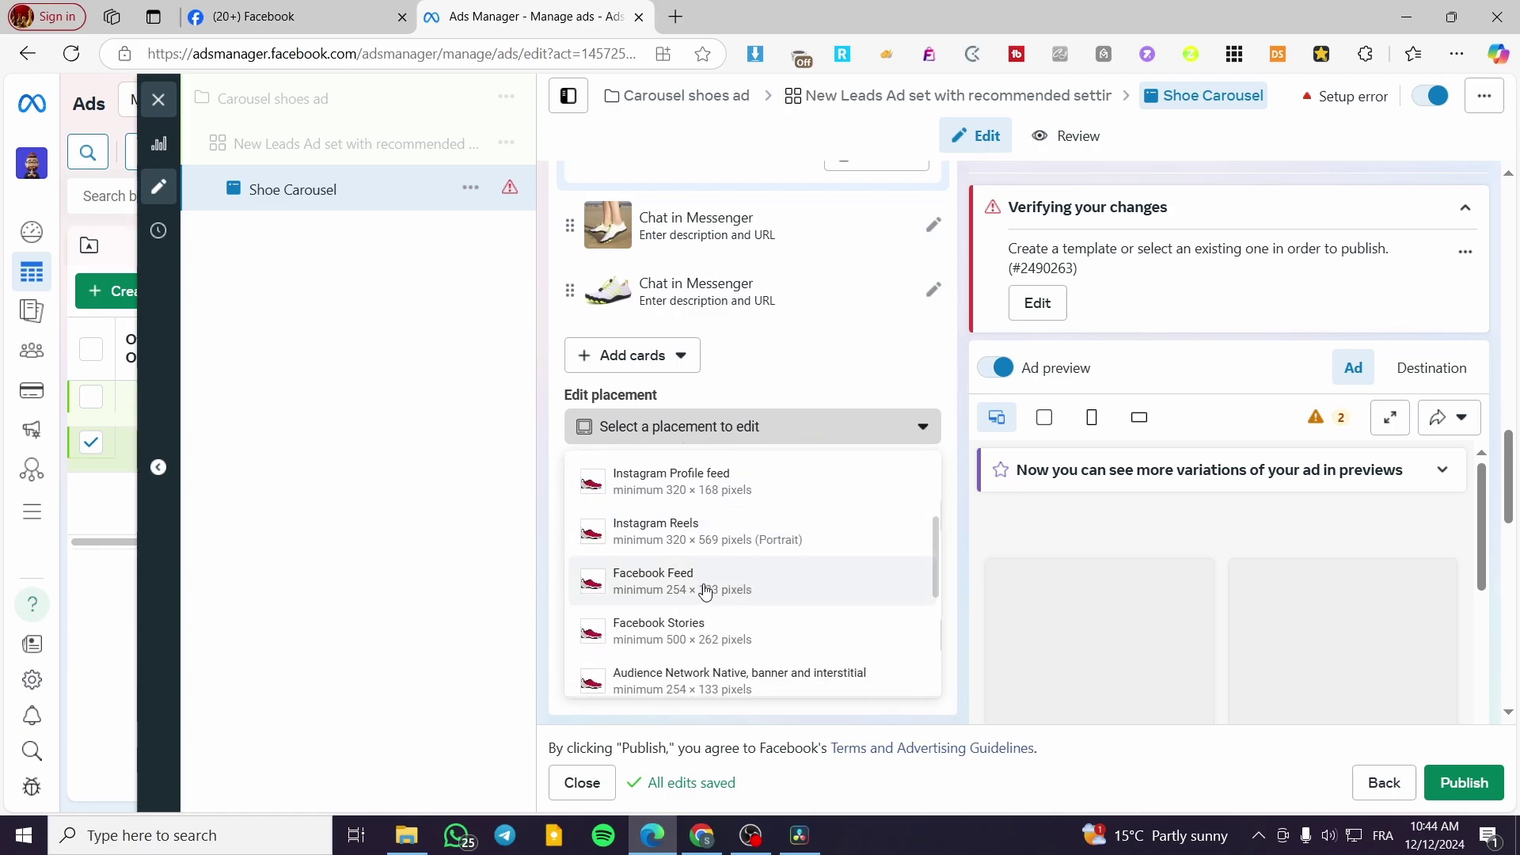
scroll(822, 550, up, 3)
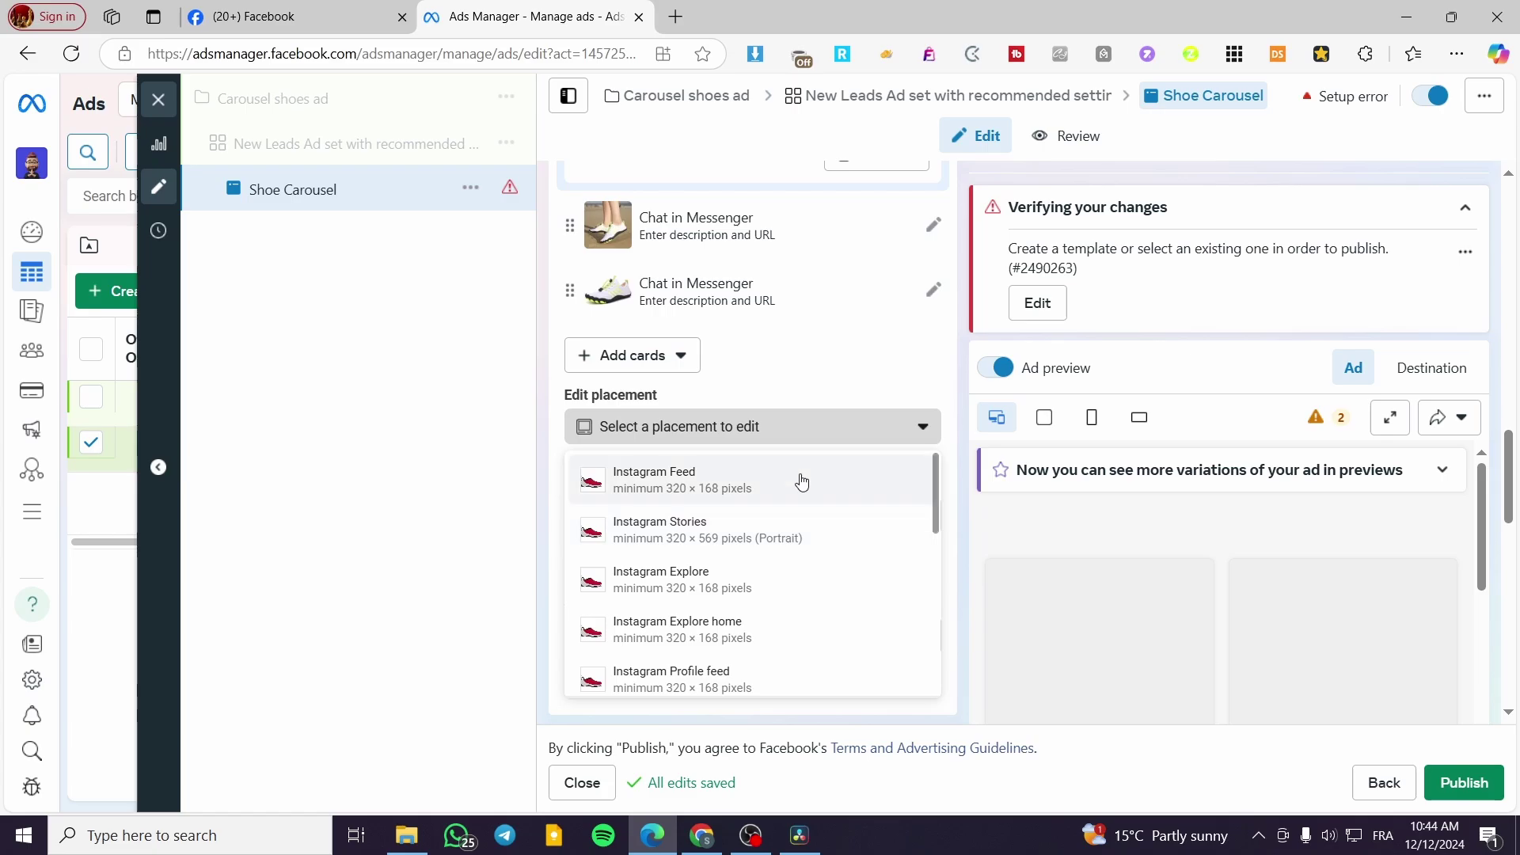
click(813, 430)
scroll(694, 527, down, 1)
scroll(695, 527, down, 2)
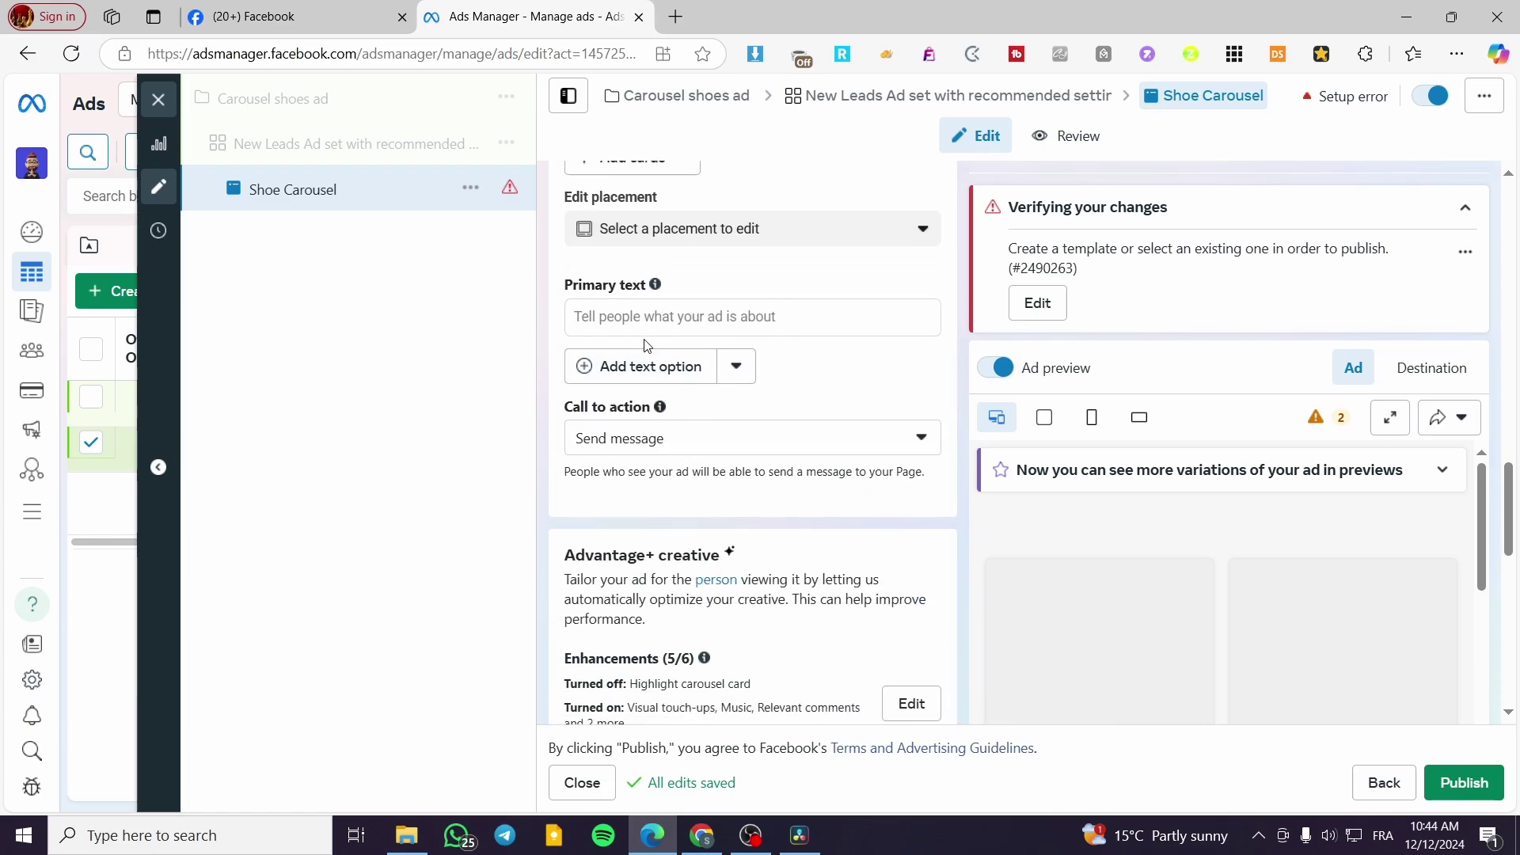
Step: Enter 'Shoe Collection' as the primary text, then scroll down to Tracking
click(647, 316)
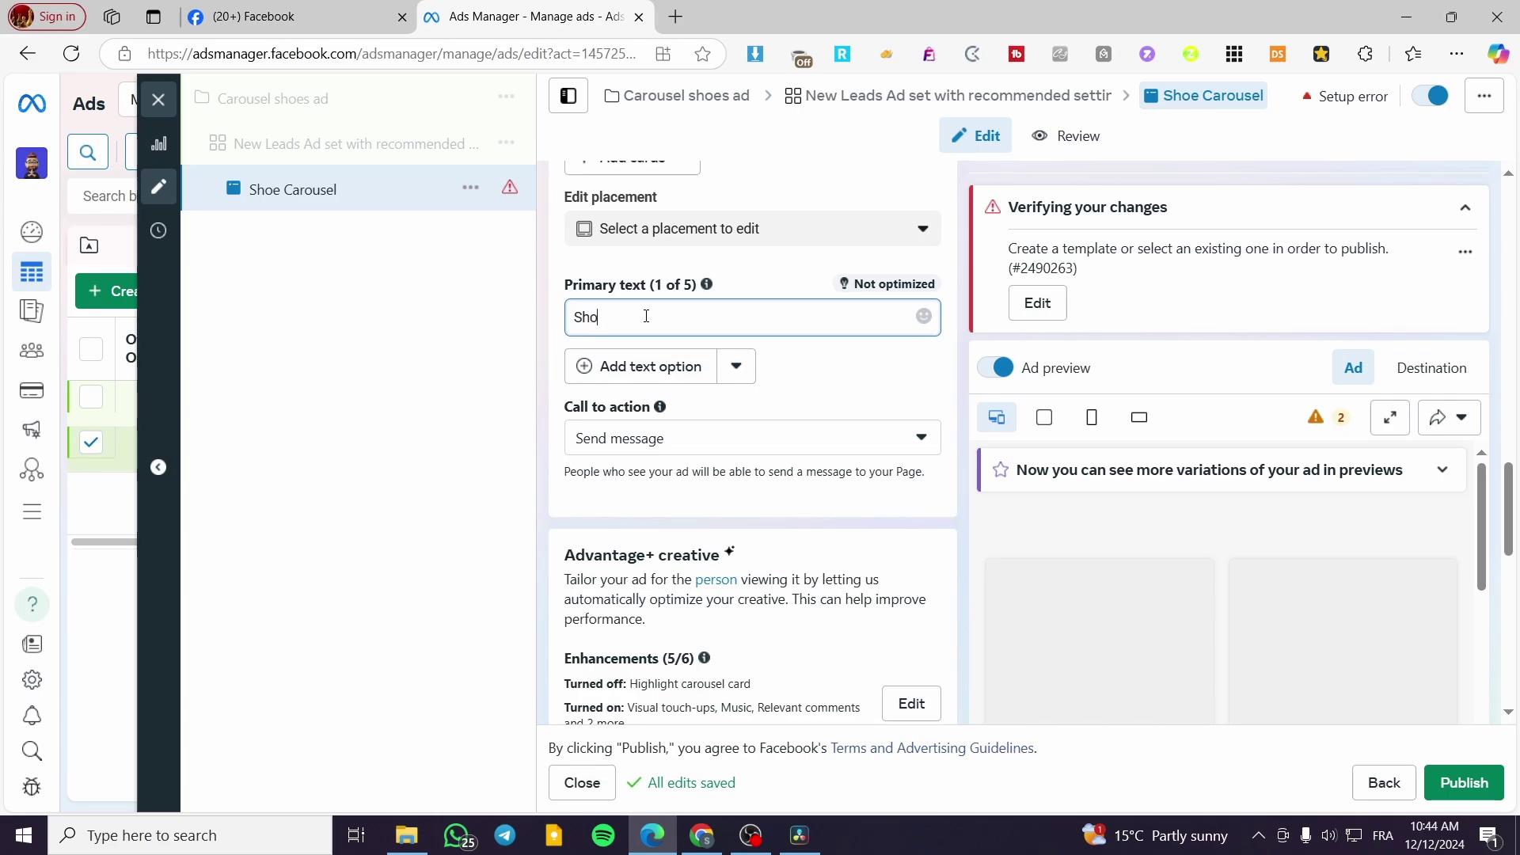
text(Shoe)
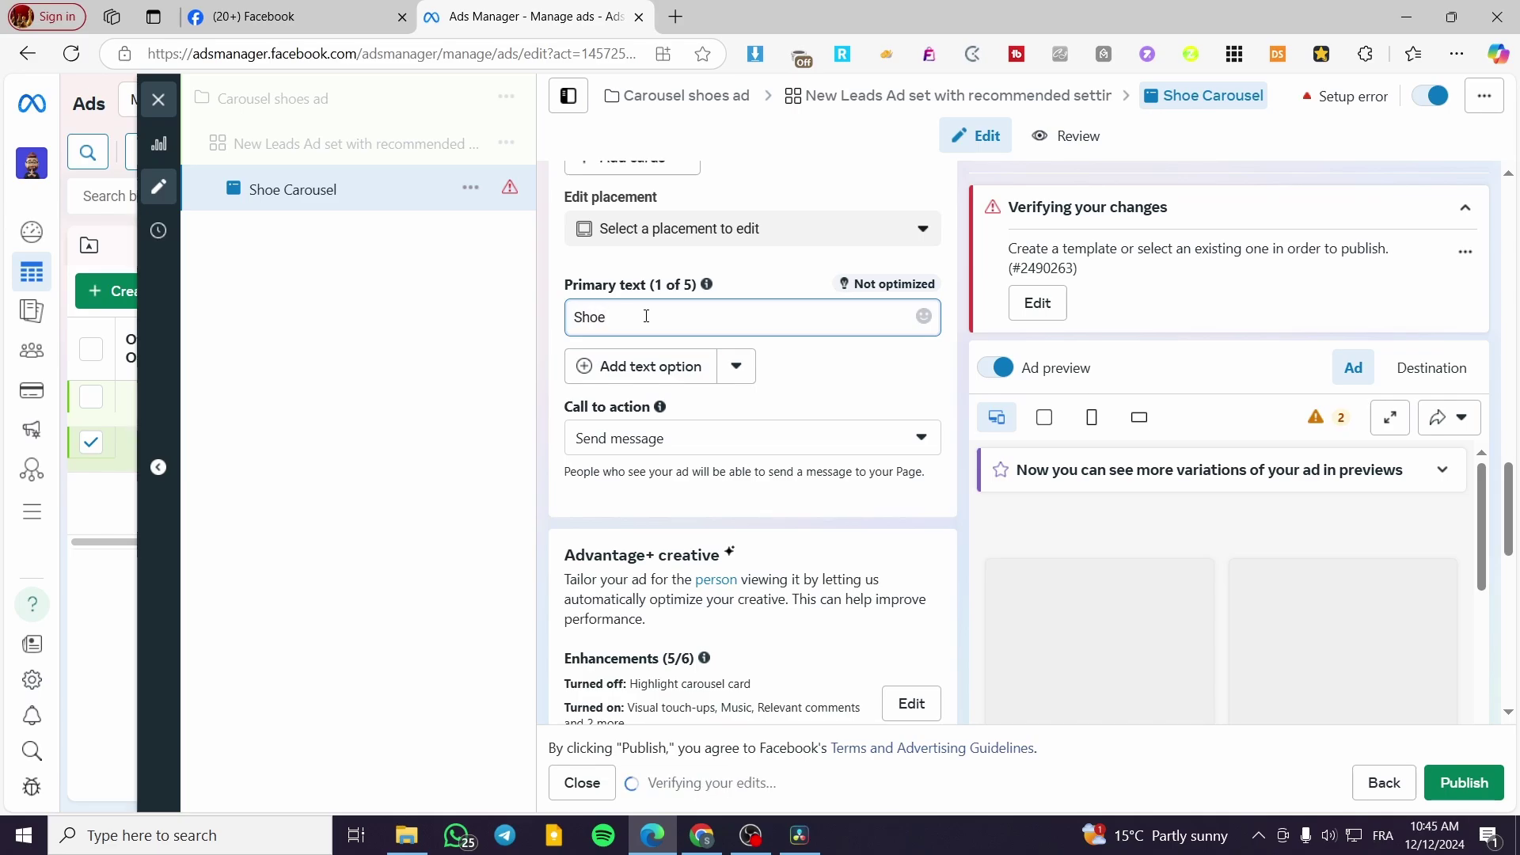
text( Collection)
click(878, 396)
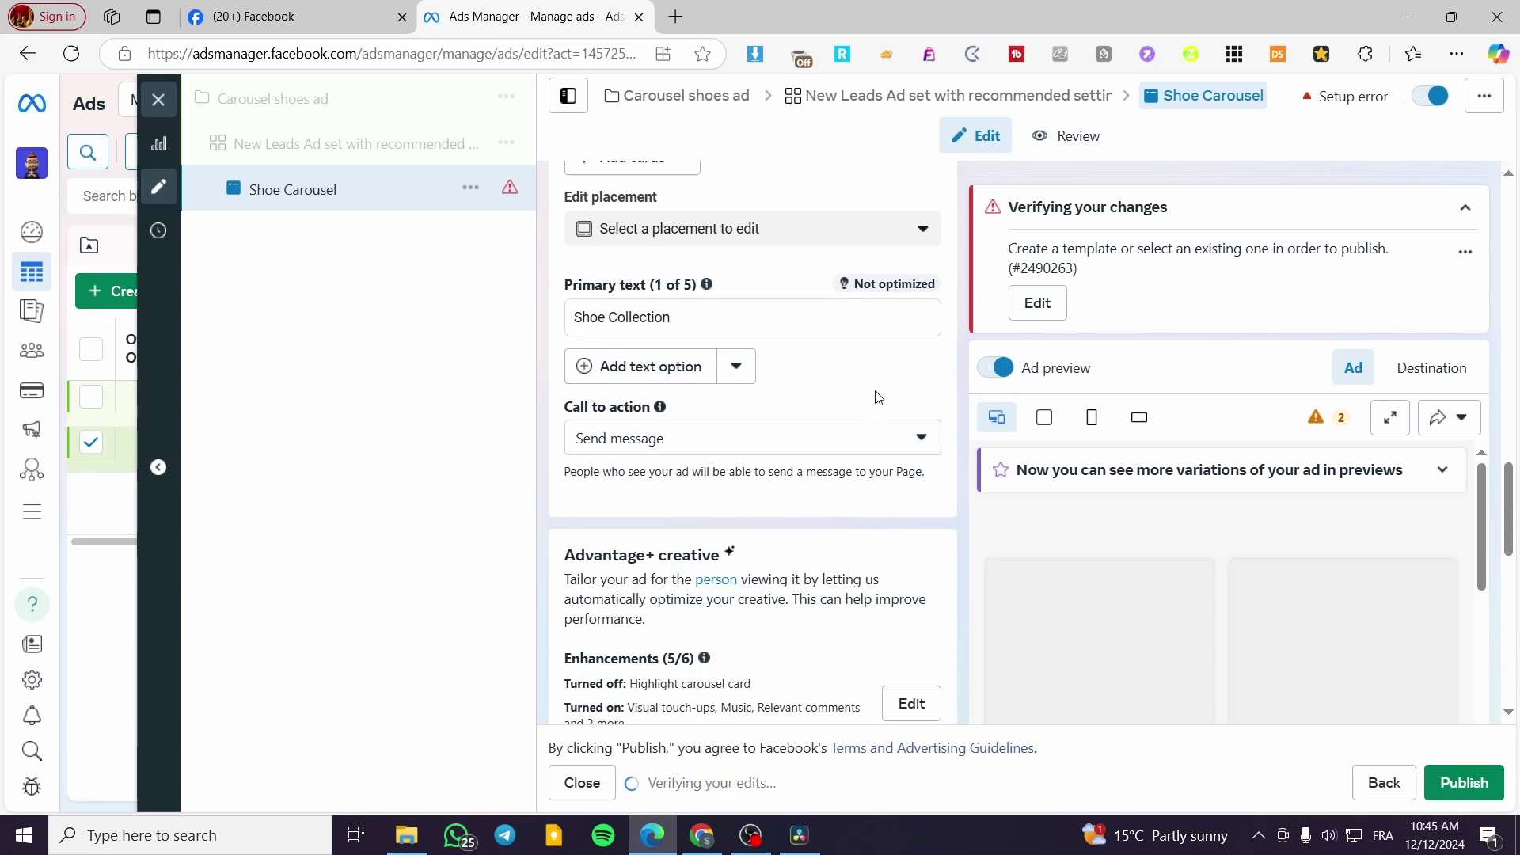
scroll(716, 444, down, 1)
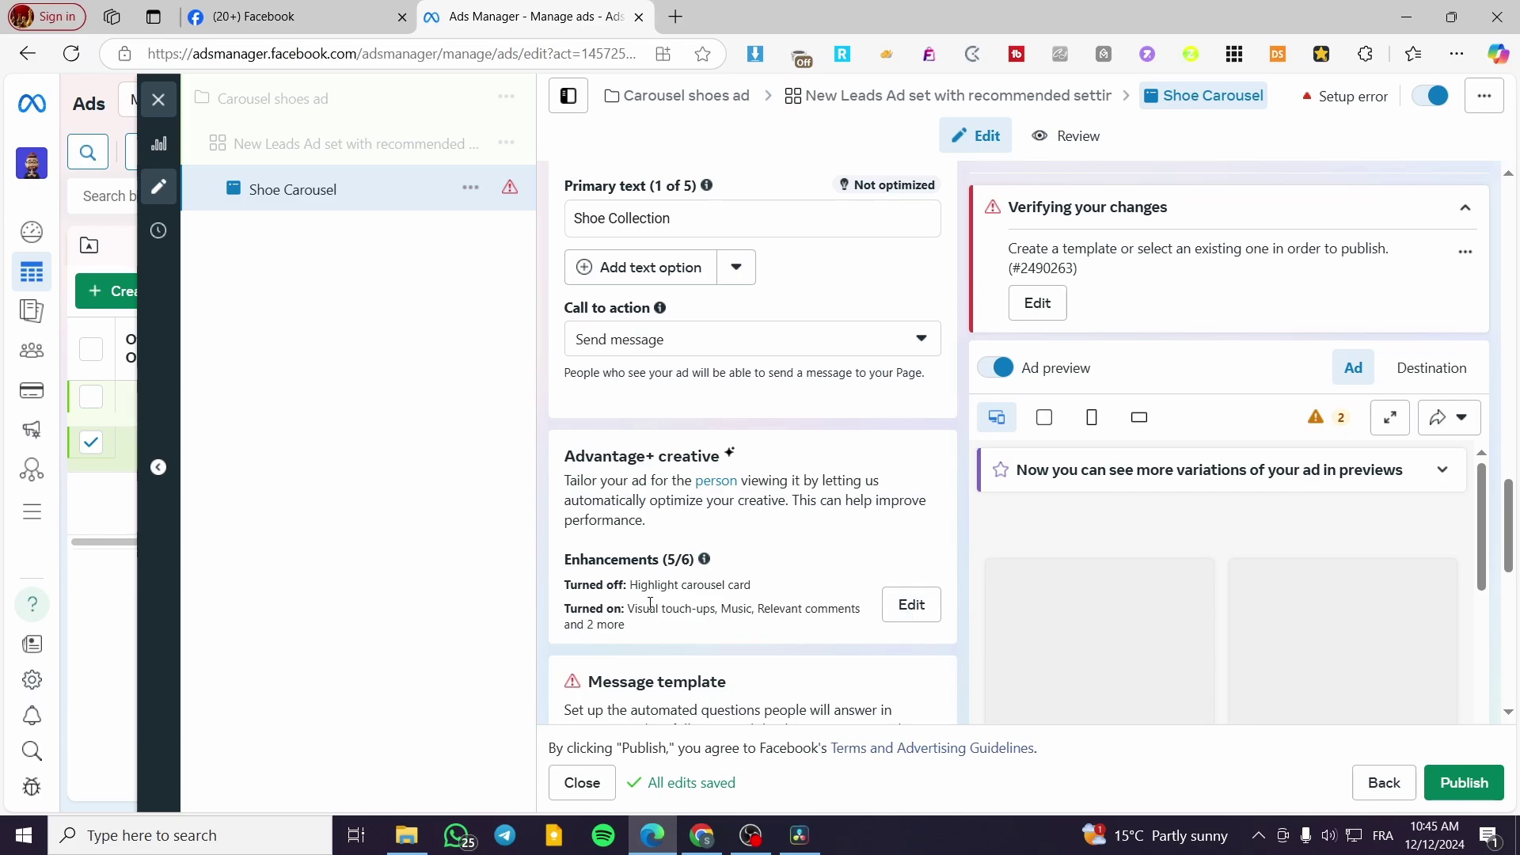
scroll(741, 547, down, 2)
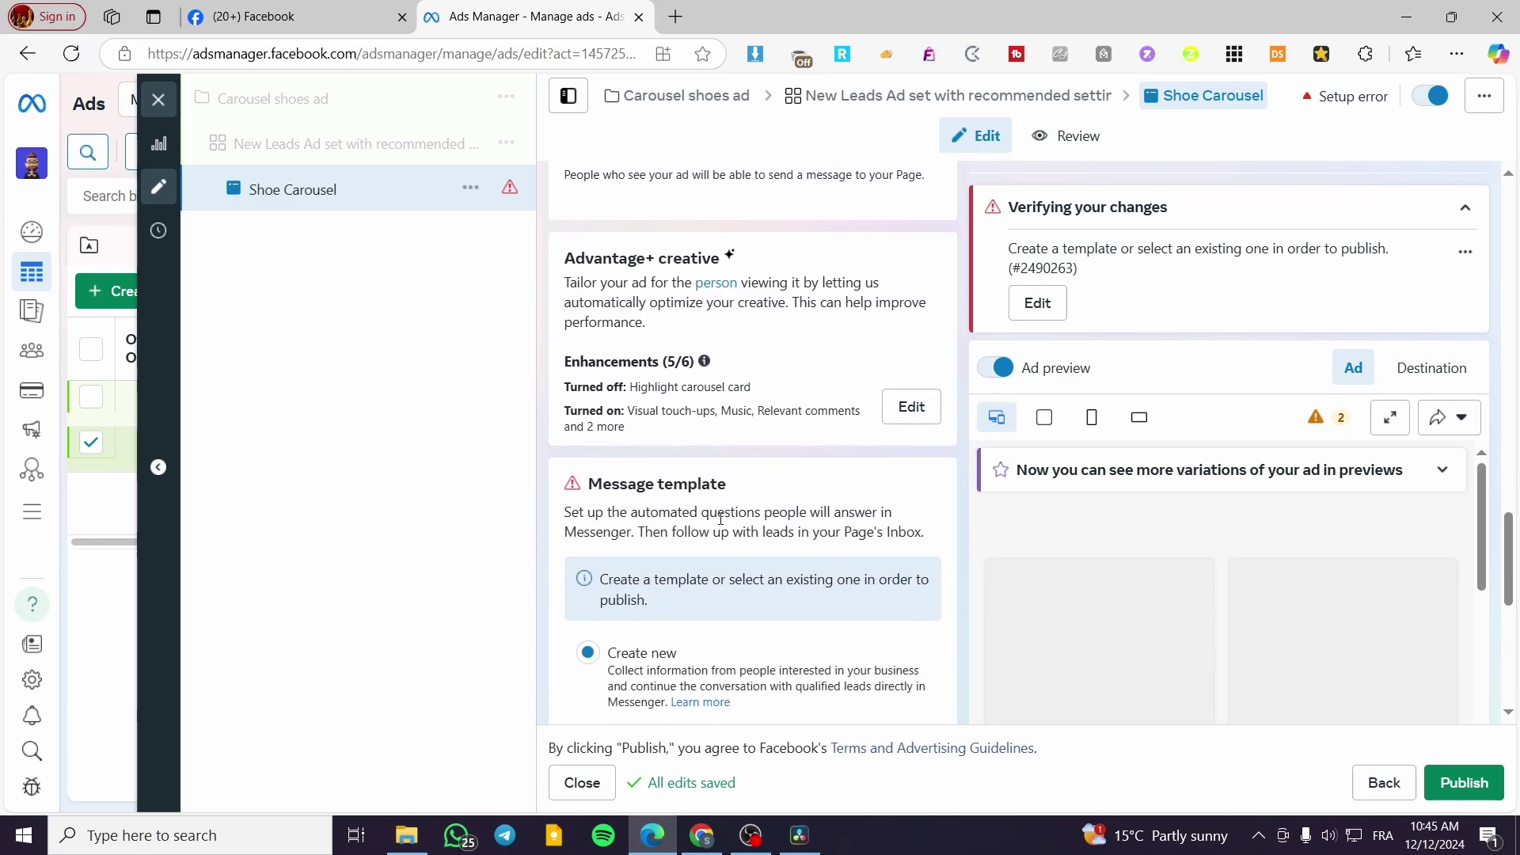
scroll(708, 483, down, 2)
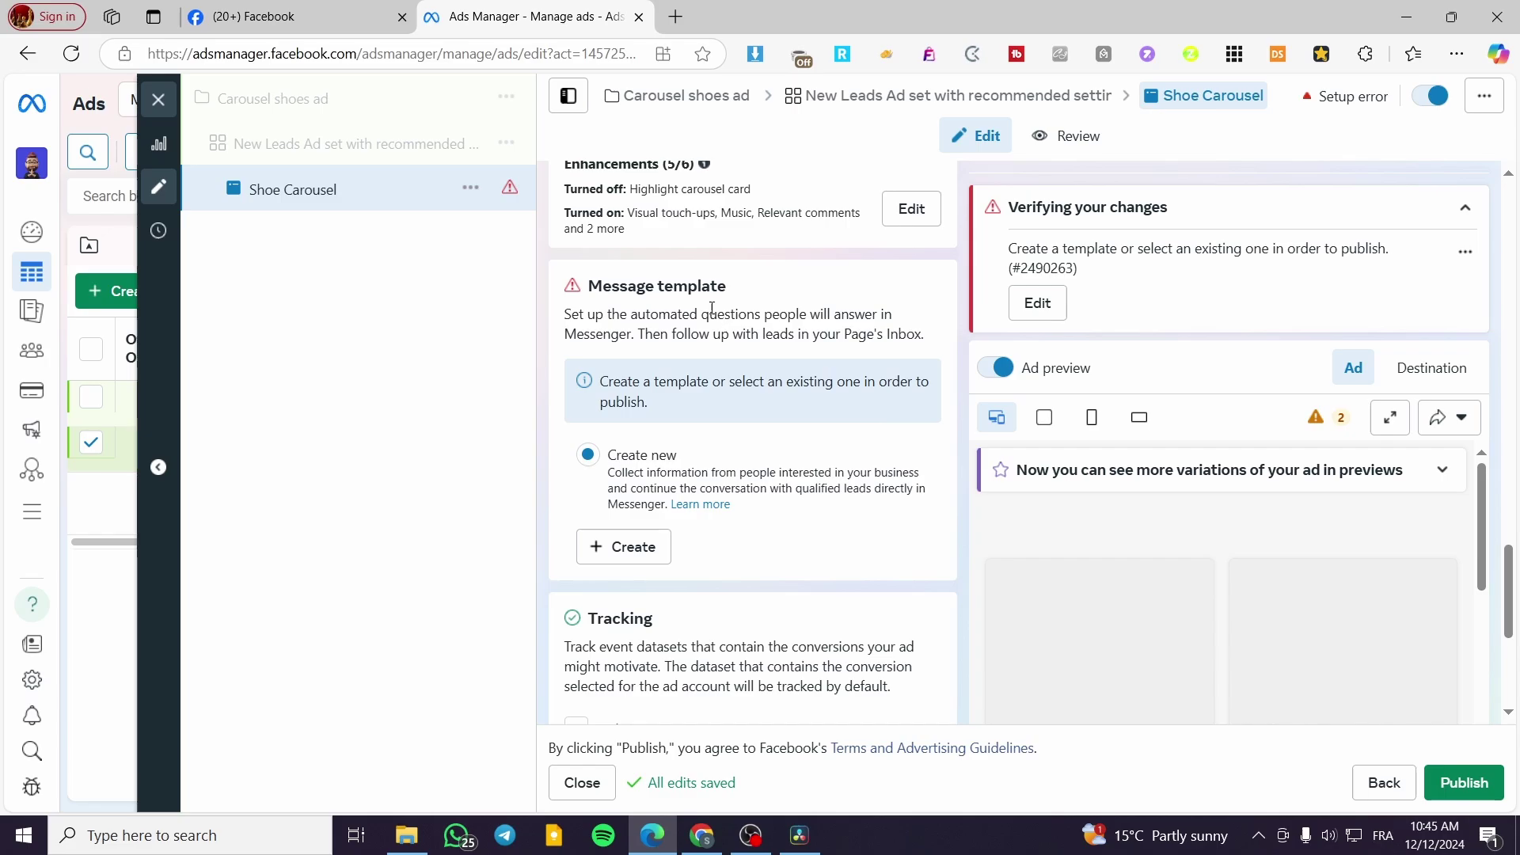
scroll(741, 315, down, 1)
scroll(723, 330, down, 3)
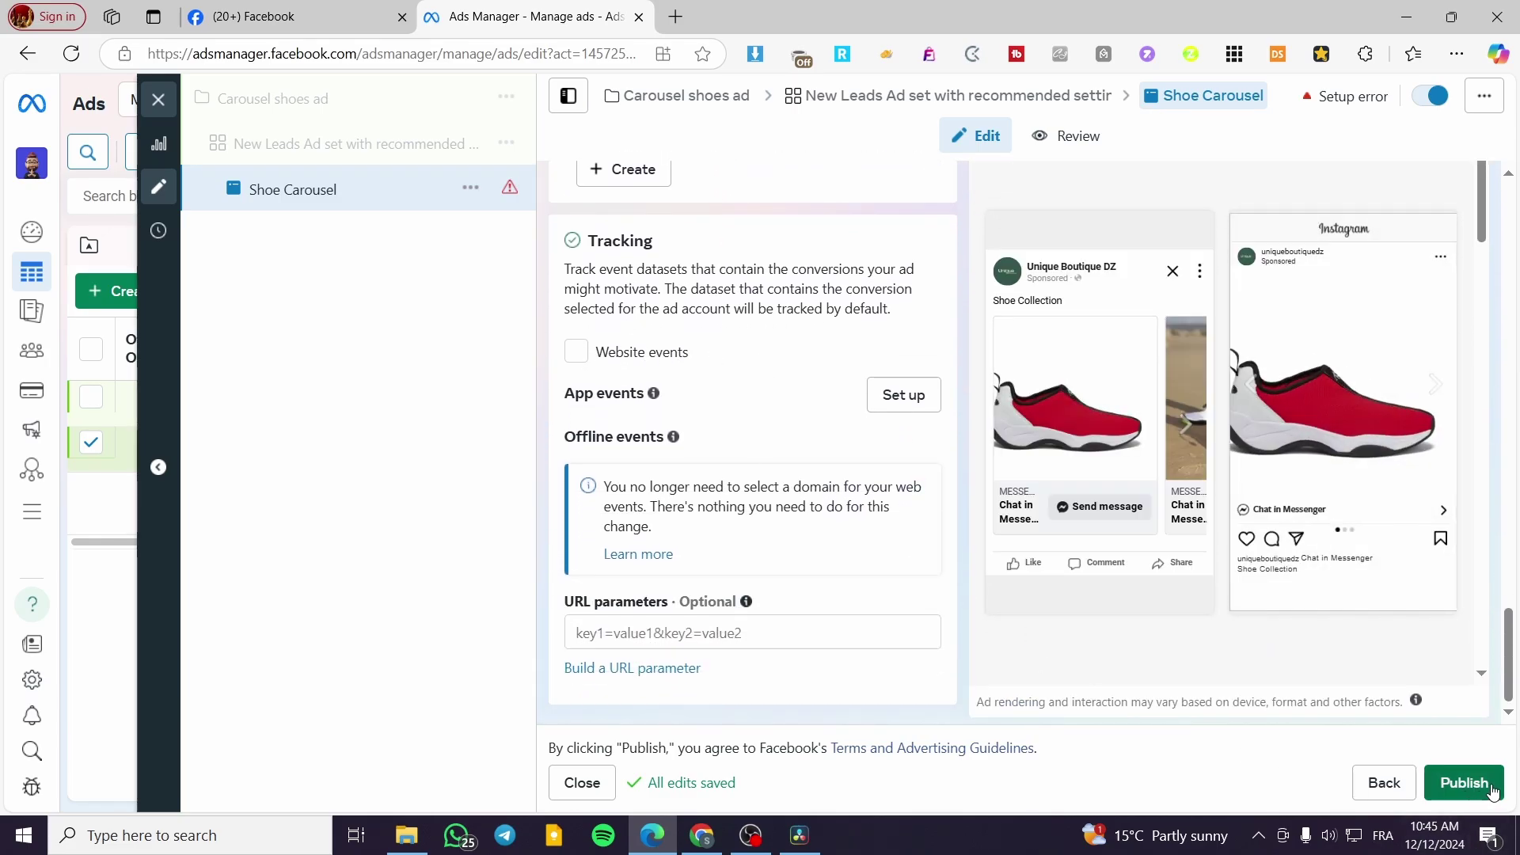
Step: Flip through the Facebook Feed and Instagram preview cards, then exit to the Ads table
click(1188, 421)
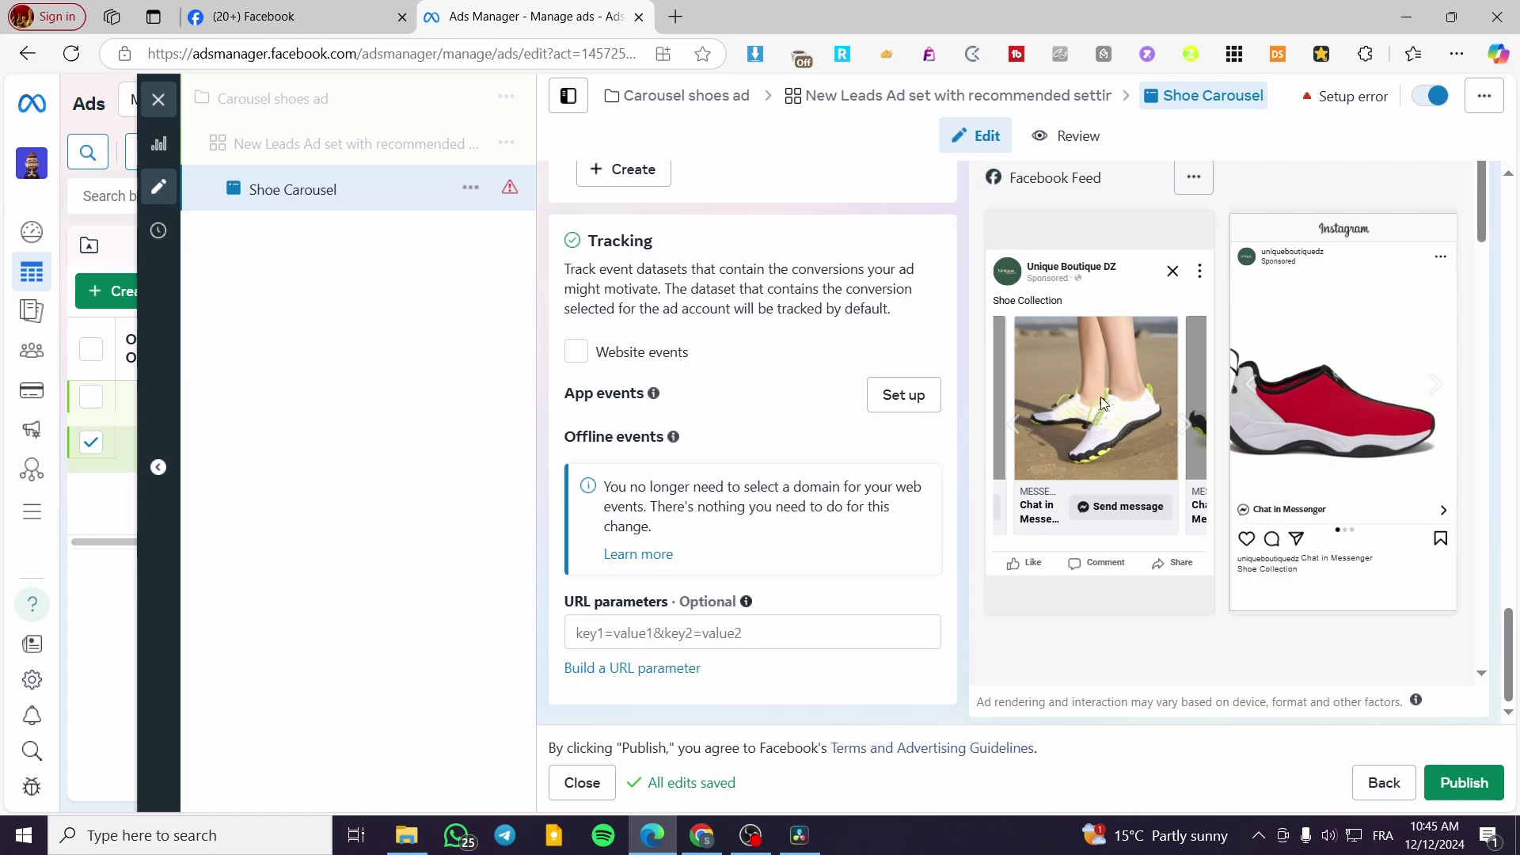
click(1016, 416)
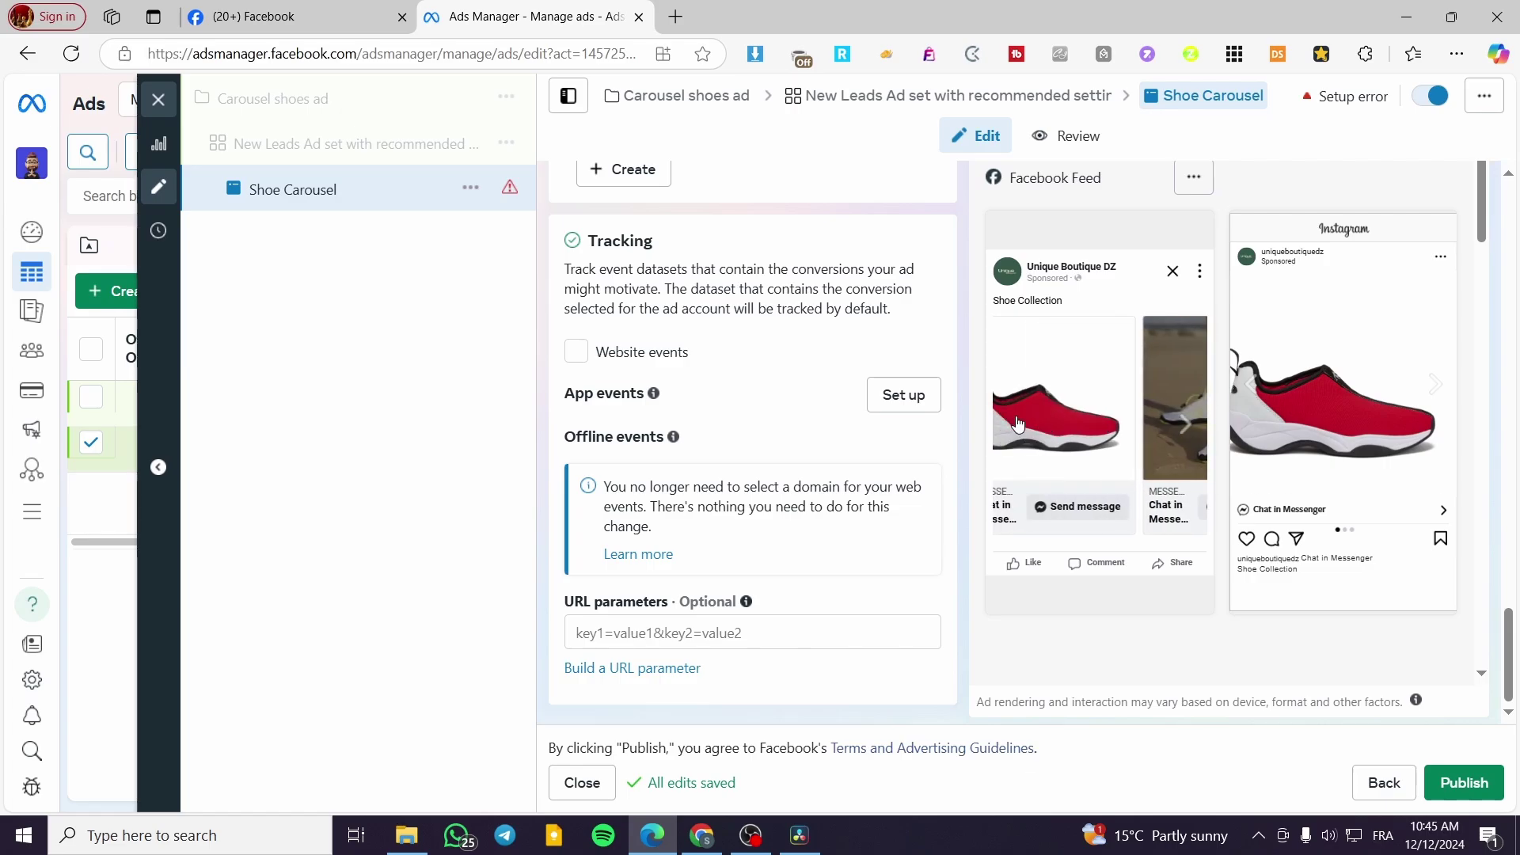
click(1435, 384)
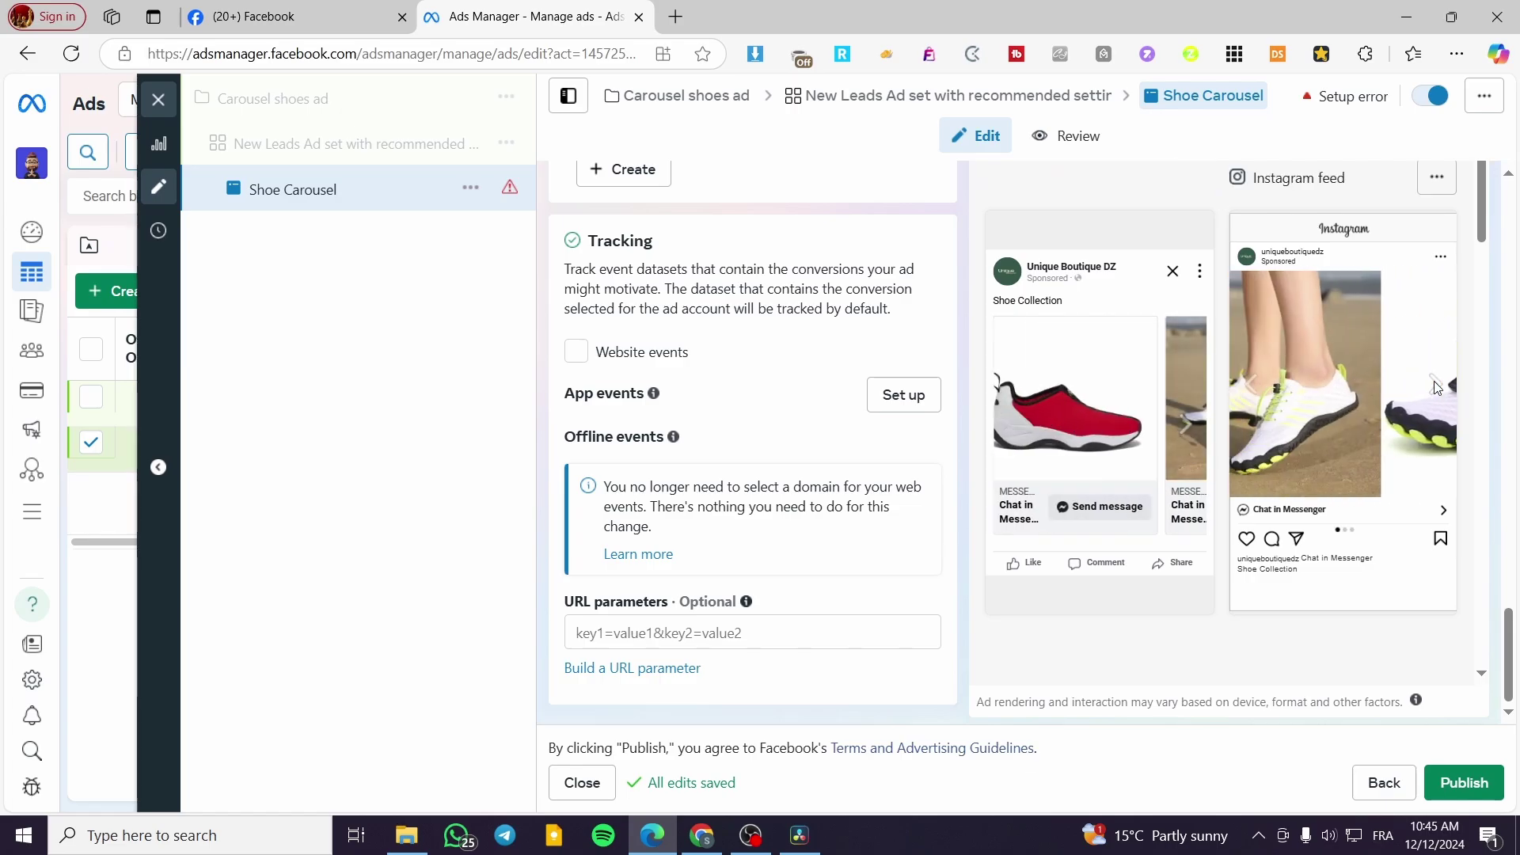
click(1433, 381)
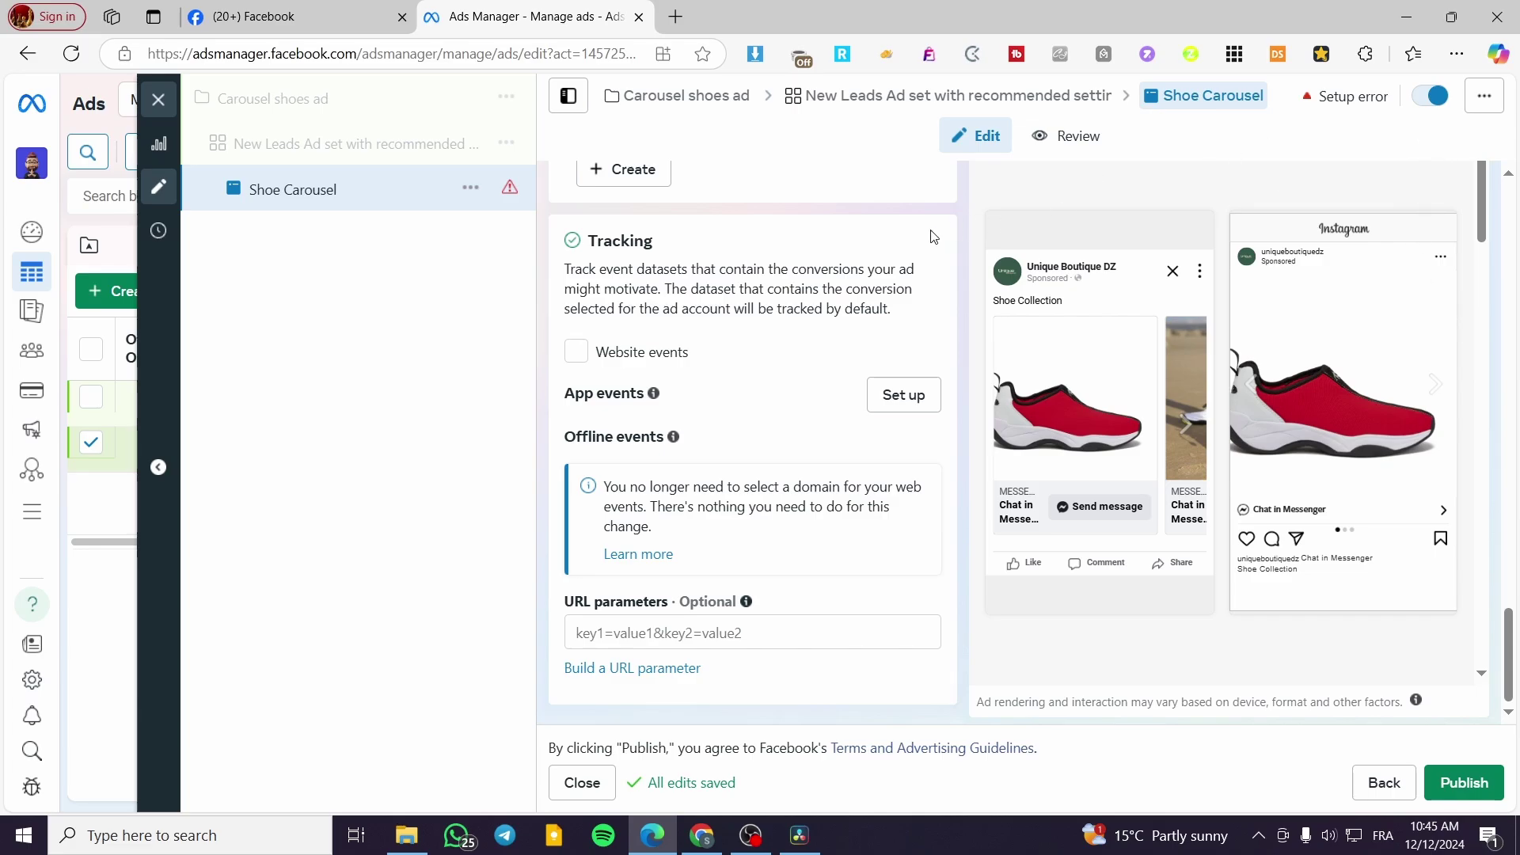
click(158, 99)
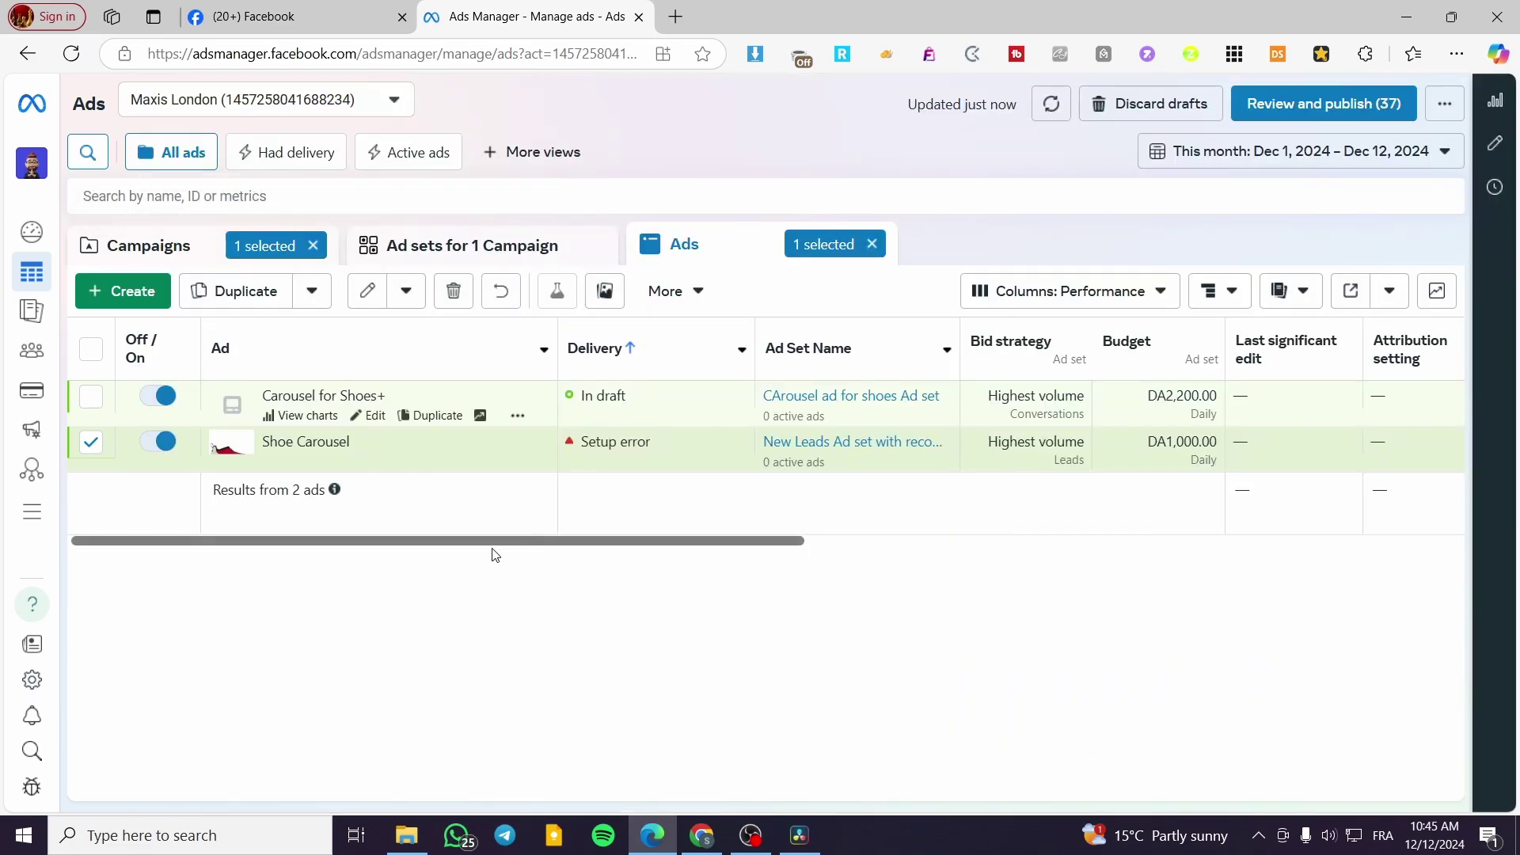